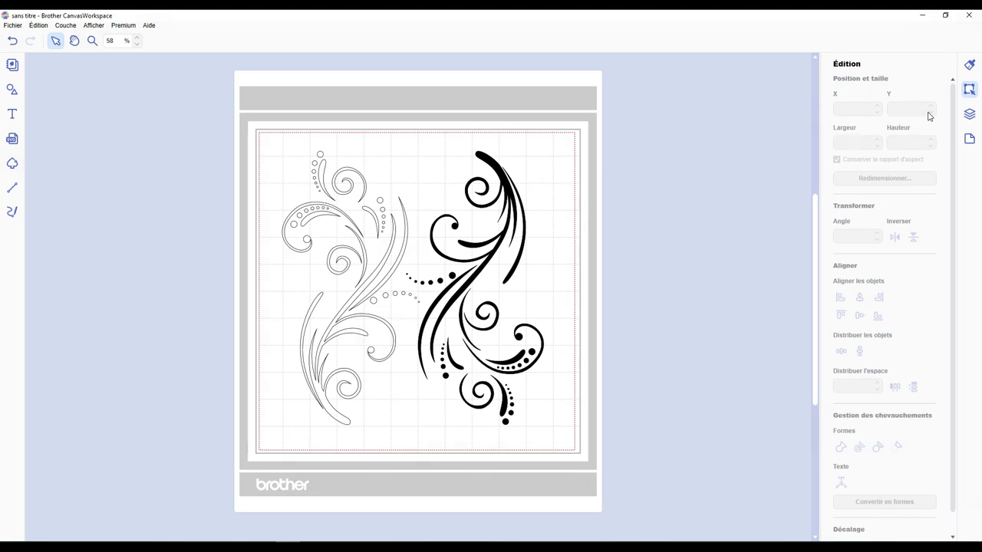
Show the IMAGE layer beneath the two scroll designs to compare them, and hide it again.
left_click(970, 113)
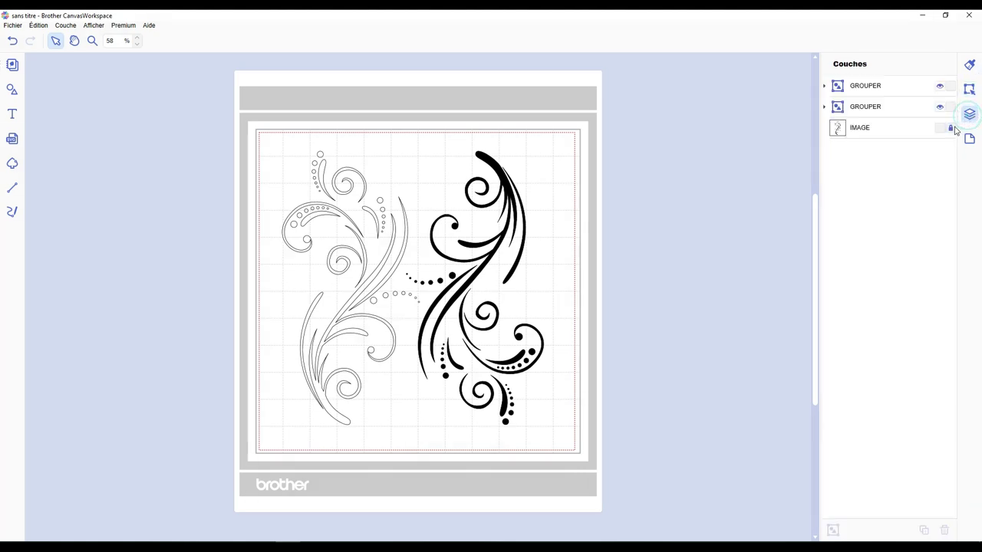
left_click(940, 128)
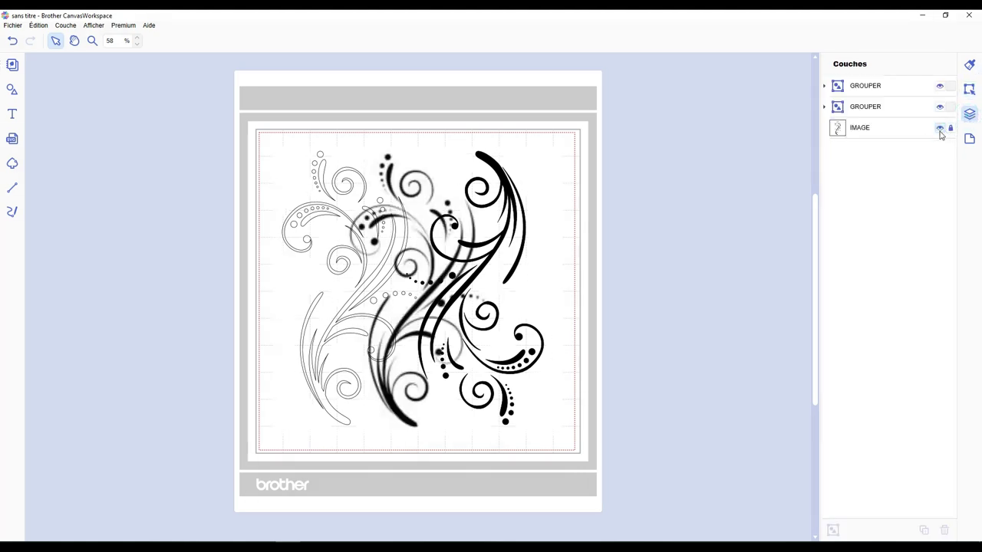
left_click(940, 129)
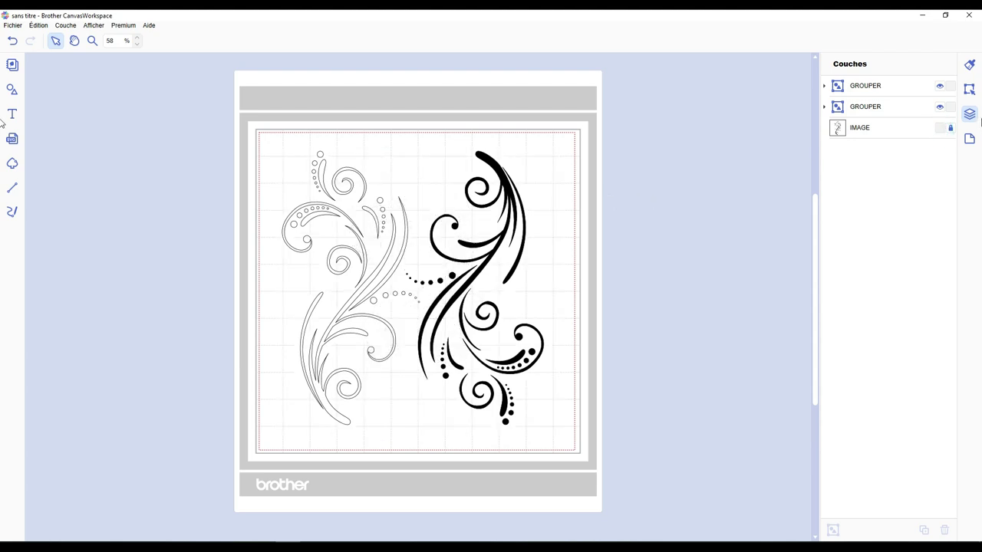
left_click(969, 91)
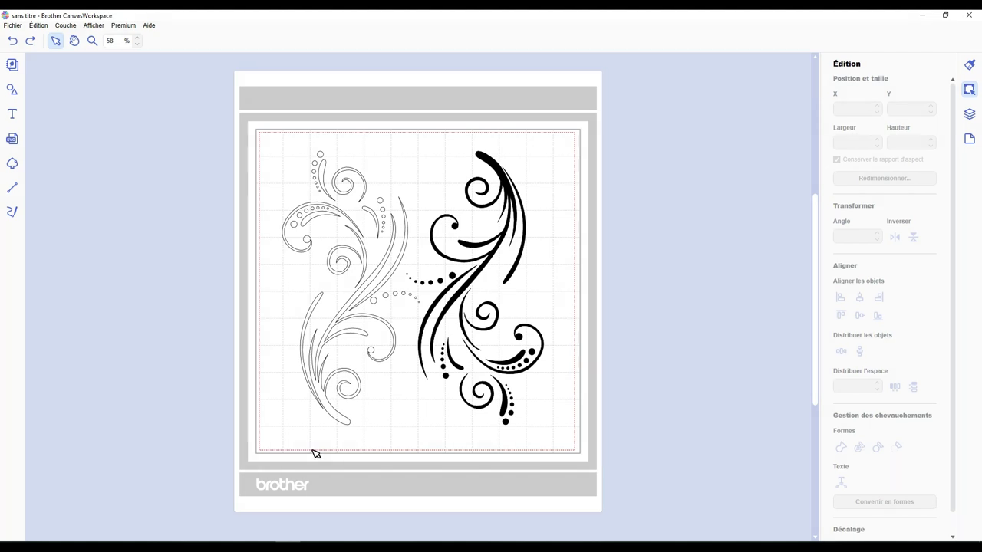
Scale both scroll designs down together to about 134 × 140 mm and park them outside the mat.
left_click(367, 188)
left_click_drag(546, 424, 412, 286)
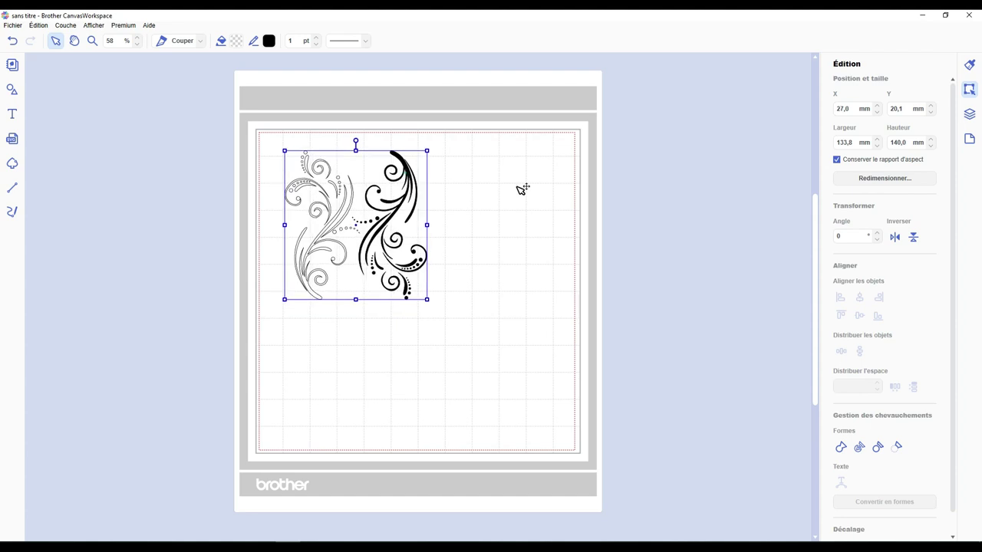
left_click_drag(475, 189, 537, 201)
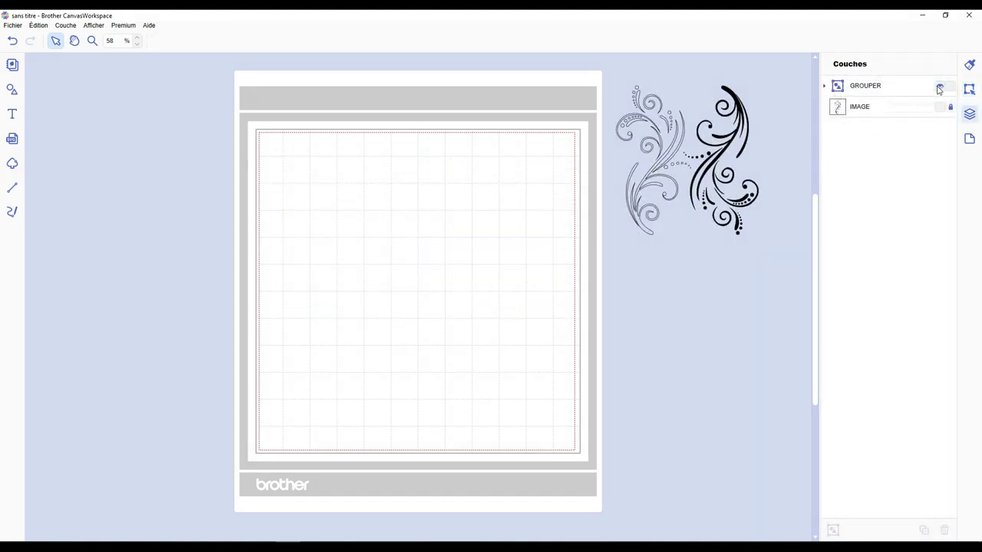
Hide the group of scroll designs and show the IMAGE layer.
left_click(939, 87)
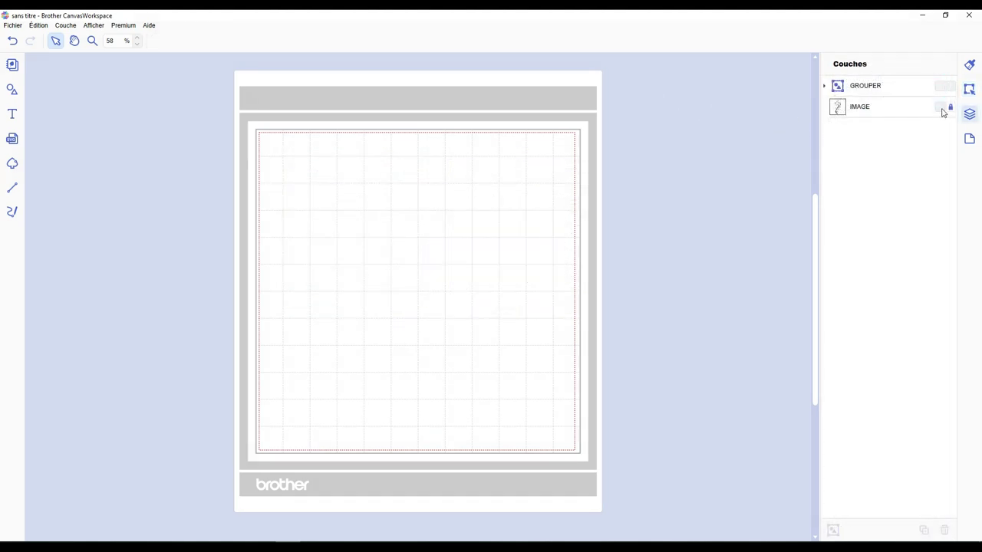
left_click(941, 108)
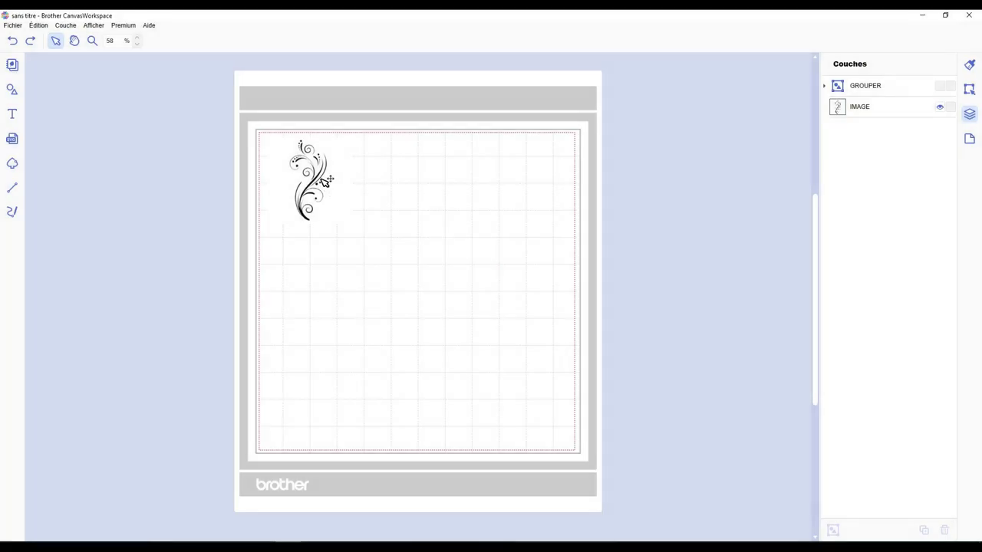
Shift the small scroll image slightly towards the mat's left edge and enlarge it to fill the cutting area.
left_click_drag(311, 168, 290, 174)
left_click(387, 177)
left_click(369, 179)
left_click(369, 179)
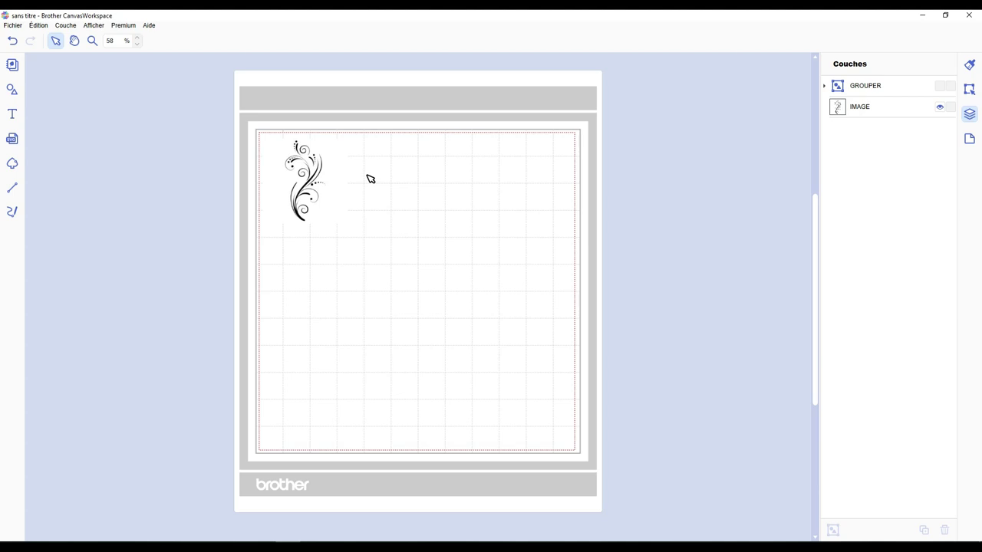
left_click_drag(344, 220, 572, 434)
left_click(643, 325)
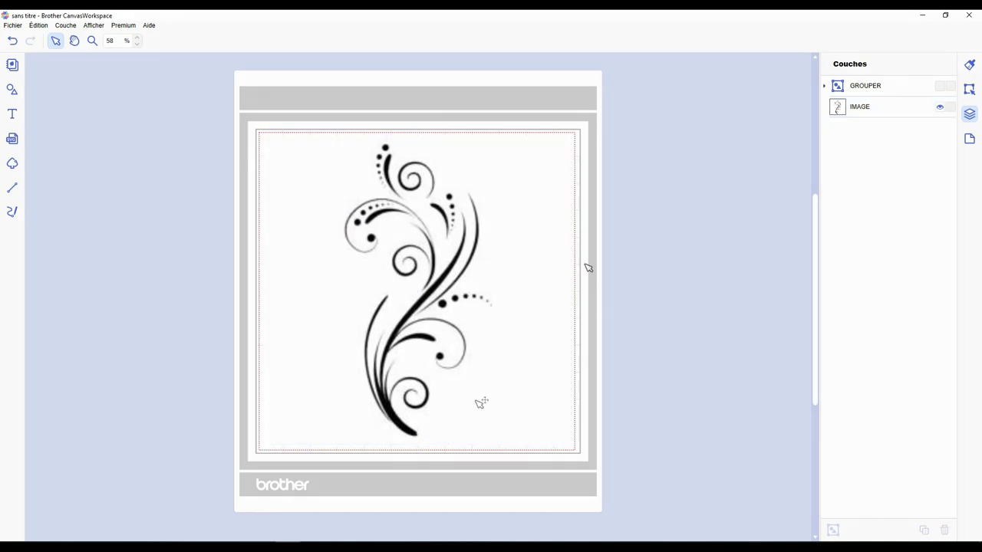
Lock the IMAGE layer and try to move the image on the mat.
left_click(952, 108)
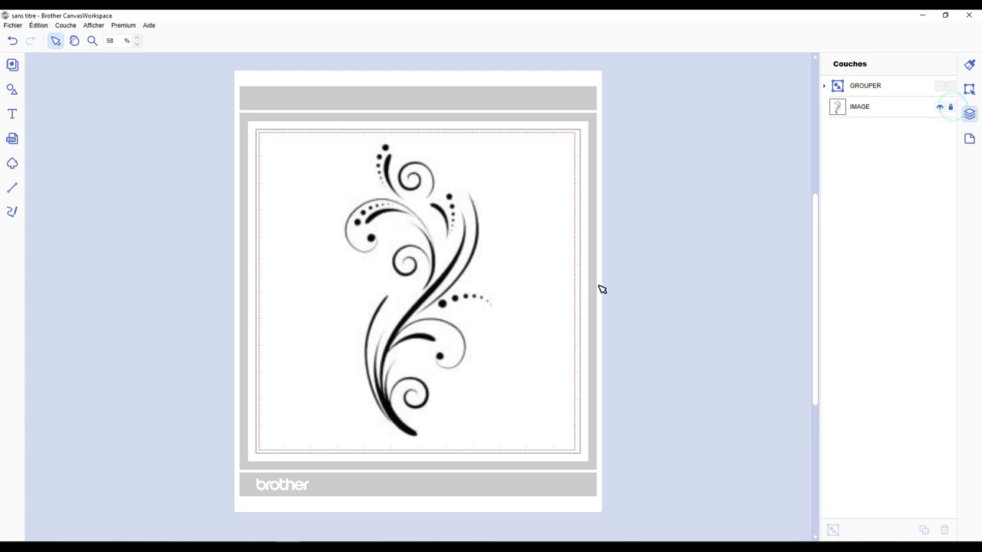
left_click_drag(375, 273, 362, 298)
left_click_drag(478, 206, 449, 326)
left_click_drag(302, 295, 507, 423)
Unlock the IMAGE layer, move the image partly off the mat towards the lower left, and undo the move.
left_click(952, 109)
left_click_drag(480, 246, 306, 344)
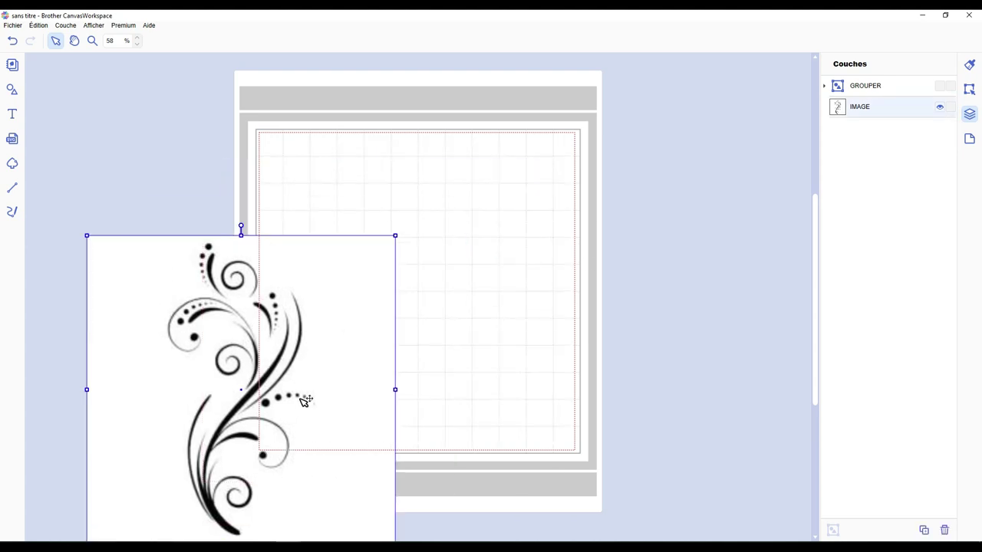
key("ctrl+z")
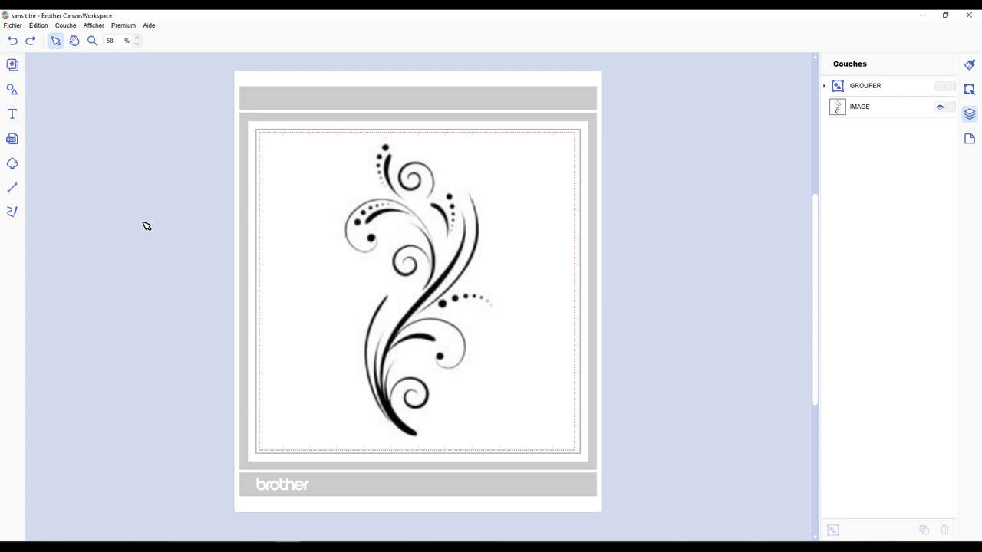
Try moving the unlocked image around the mat and undo the moves until it fills the cutting area again.
left_click(321, 226)
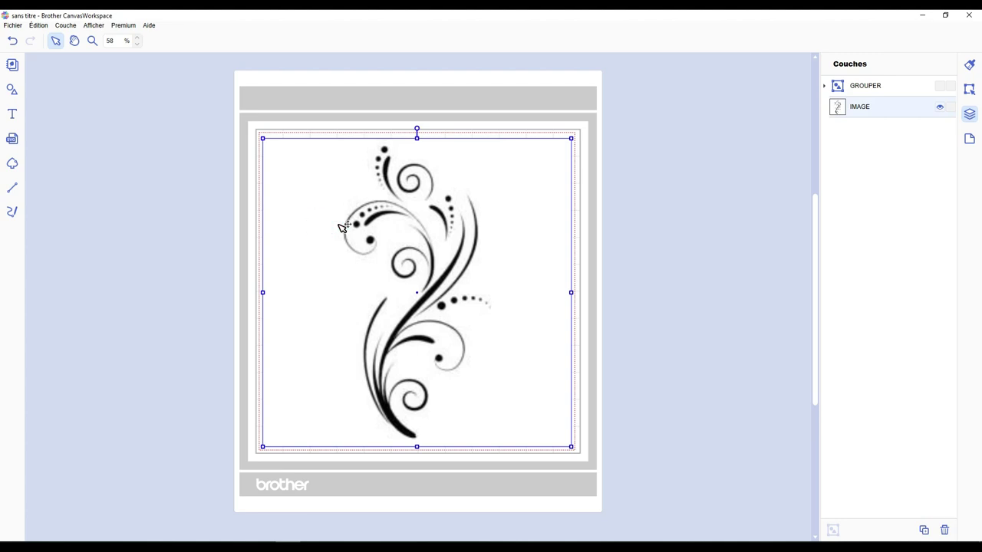
left_click(338, 225)
left_click_drag(376, 215, 389, 226)
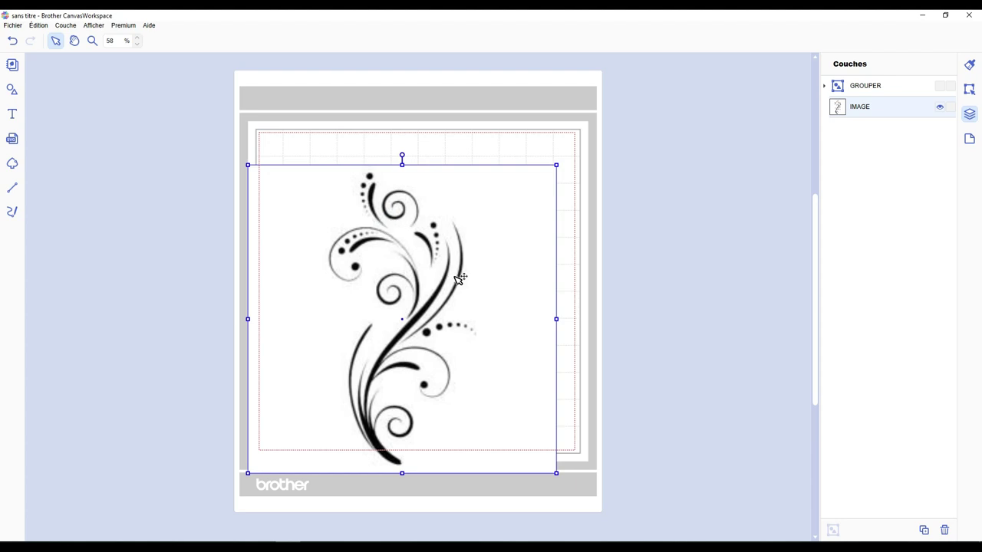
key("ctrl+z")
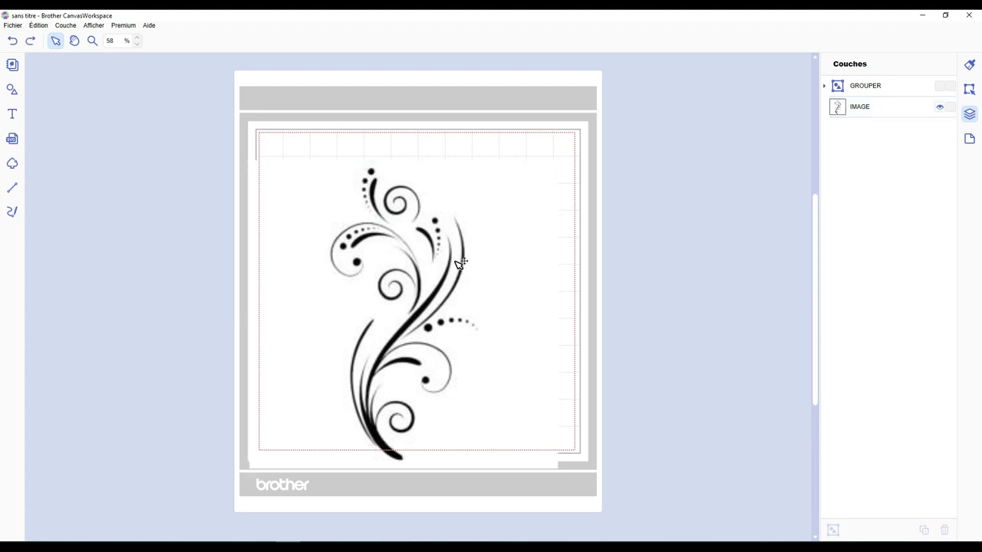
key("ctrl+z")
key("ctrl+z")
key("ctrl+z")
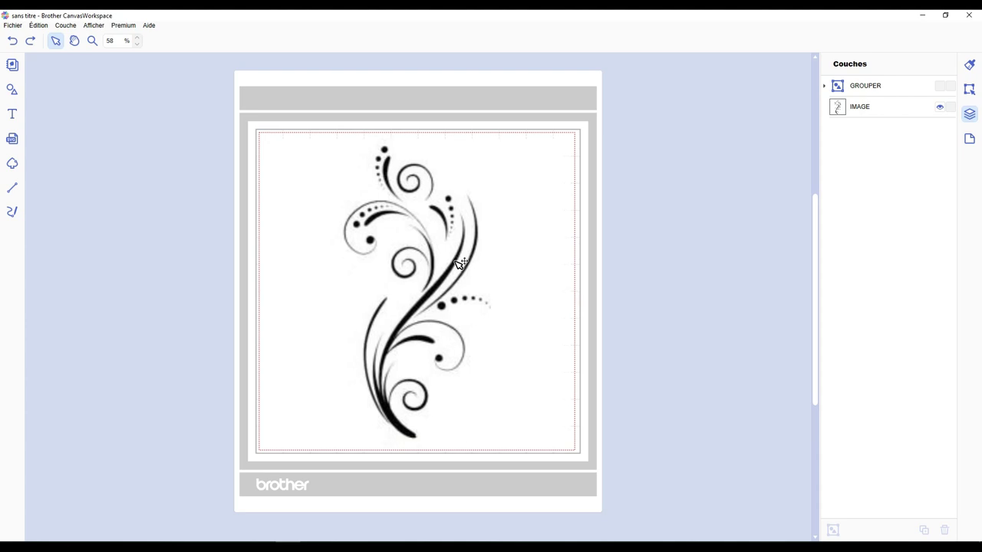
left_click(464, 222)
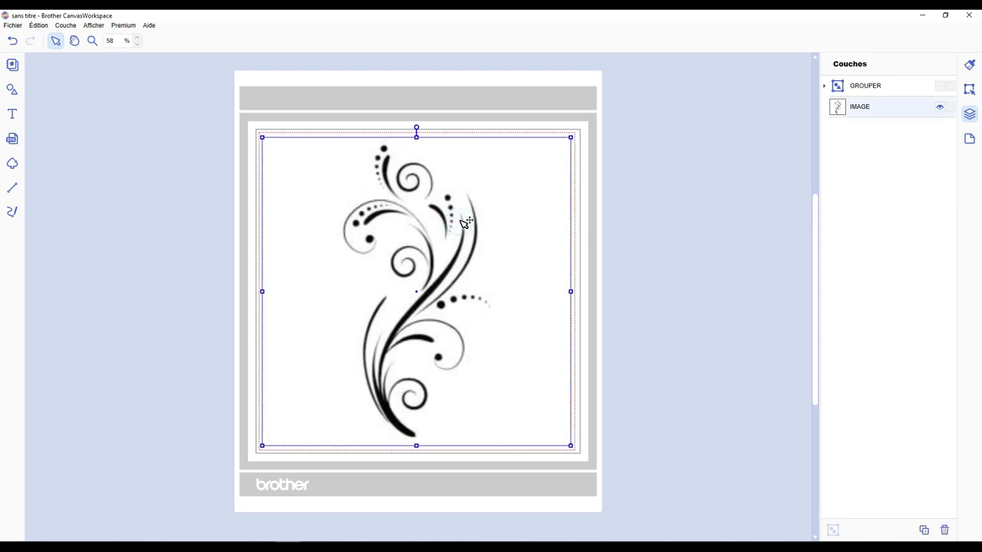
left_click(701, 242)
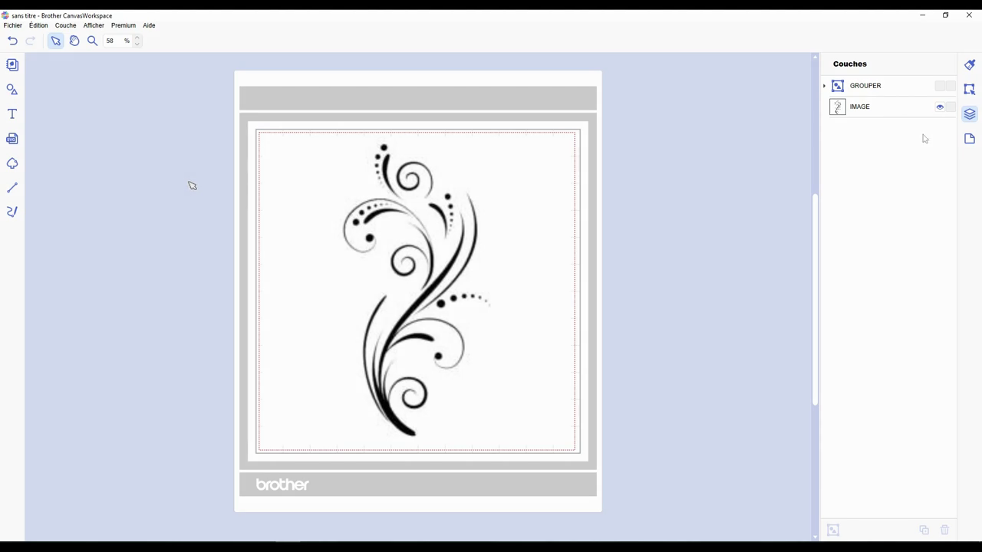
Lock the IMAGE layer and test the lock by trying to select and move the image.
left_click(951, 107)
left_click_drag(427, 238, 325, 369)
left_click_drag(504, 195, 325, 346)
left_click_drag(296, 254, 432, 347)
left_click_drag(578, 270, 464, 369)
left_click_drag(241, 270, 524, 419)
Examine the locked scroll image up close and as a whole.
scroll(362, 353, "up", 3)
scroll(363, 353, "down", 3)
scroll(362, 353, "up", 3)
scroll(362, 353, "down", 3)
scroll(410, 237, "up", 5)
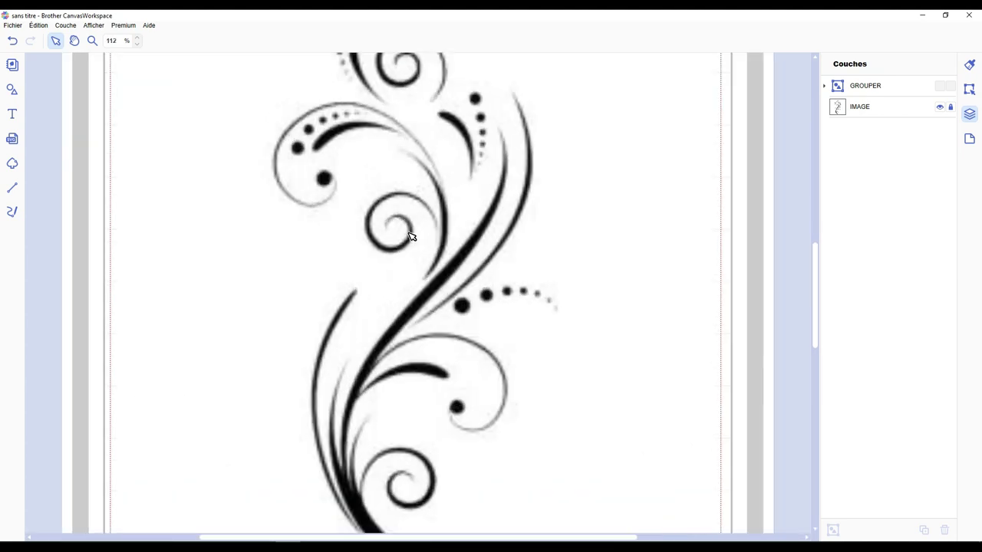
scroll(411, 237, "down", 5)
scroll(410, 237, "down", 2)
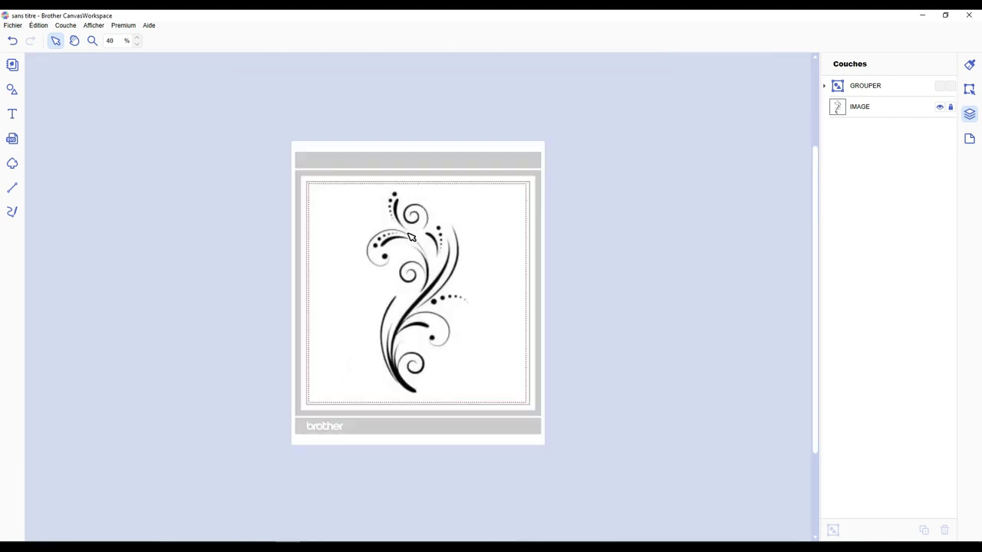
scroll(410, 236, "up", 6)
scroll(410, 236, "down", 5)
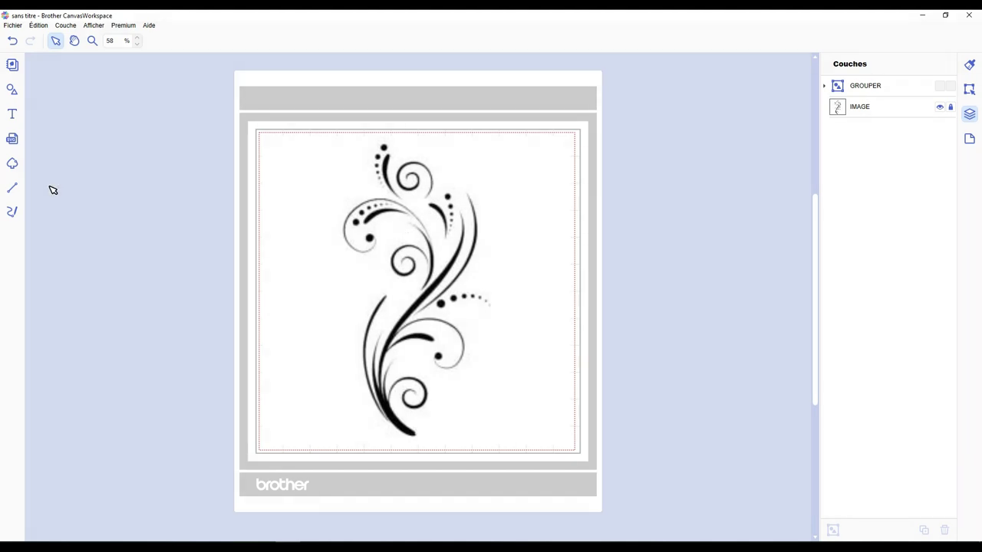
Draw a closed straight-line path along the outermost right stem, with points at its upper tip, middle bend and lower tip.
left_click(13, 189)
scroll(479, 303, "up", 5)
scroll(556, 282, "up", 1)
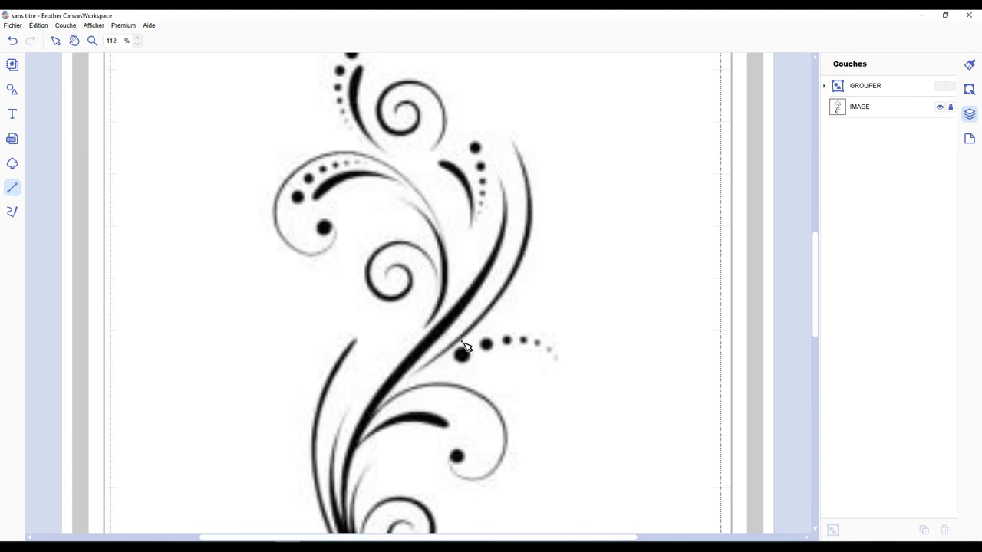
left_click(511, 139)
left_click(519, 264)
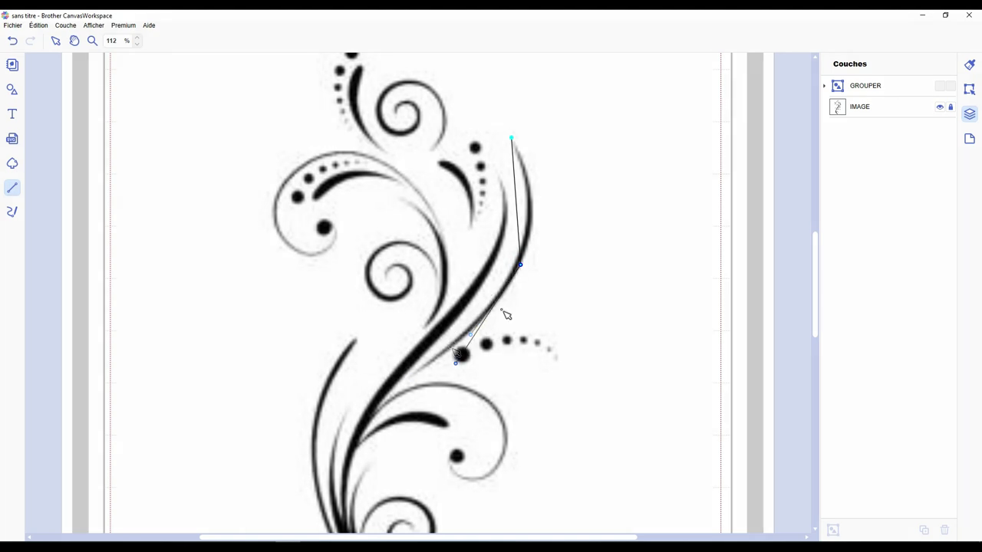
left_click(428, 372)
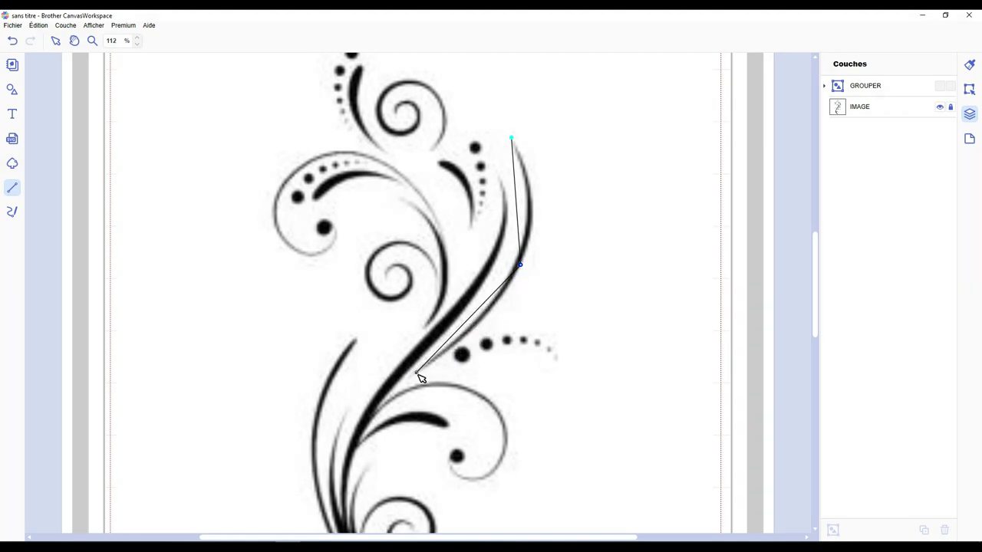
left_click(416, 374)
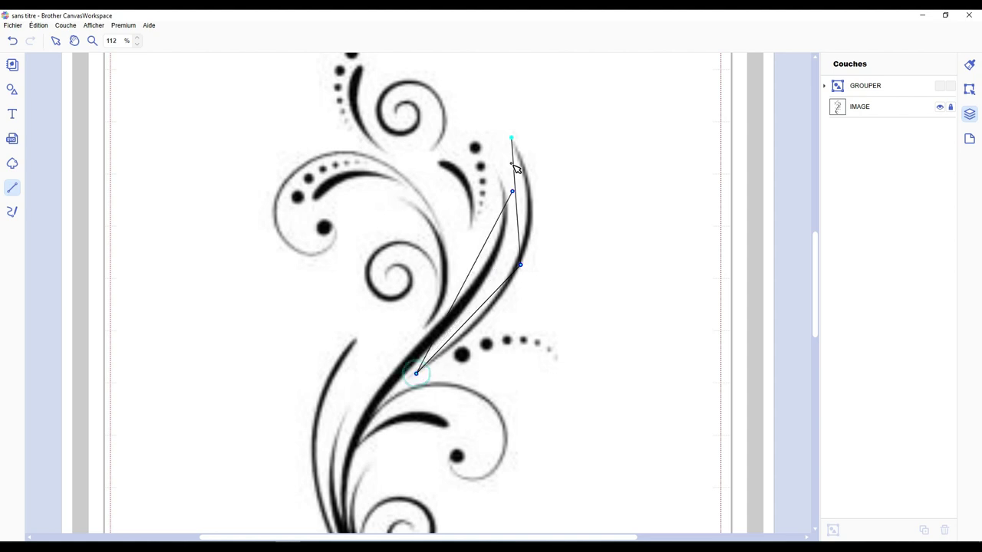
left_click(512, 139)
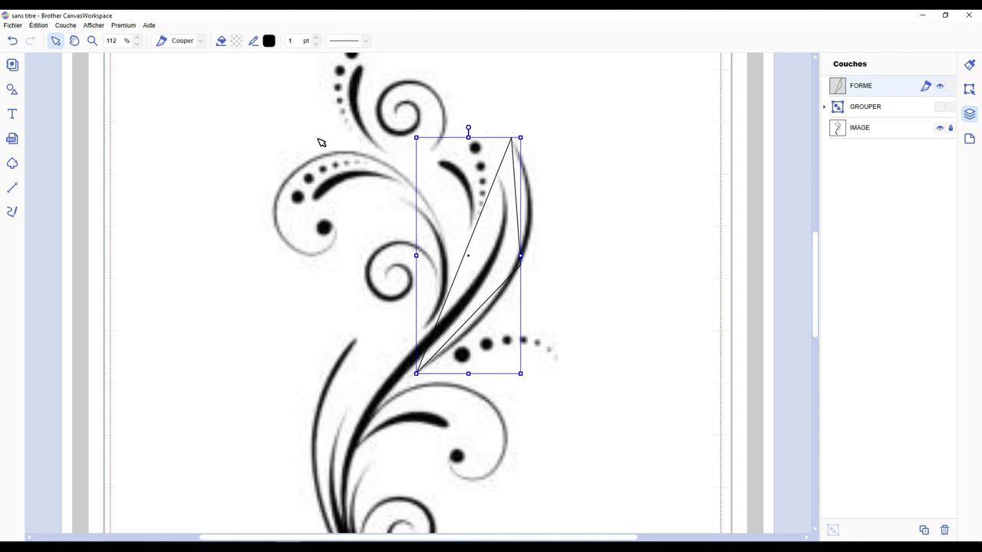
Set the new path's line colour to red.
left_click(271, 41)
left_click(364, 257)
left_click(568, 347)
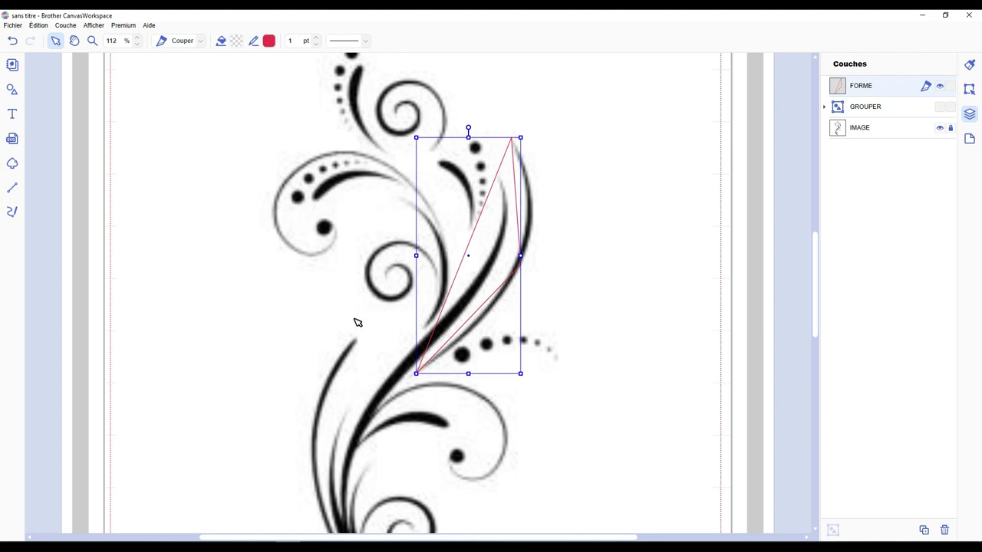
Convert all segments of the red path to curves and delete its middle point at the stem's bend.
double_click(499, 253)
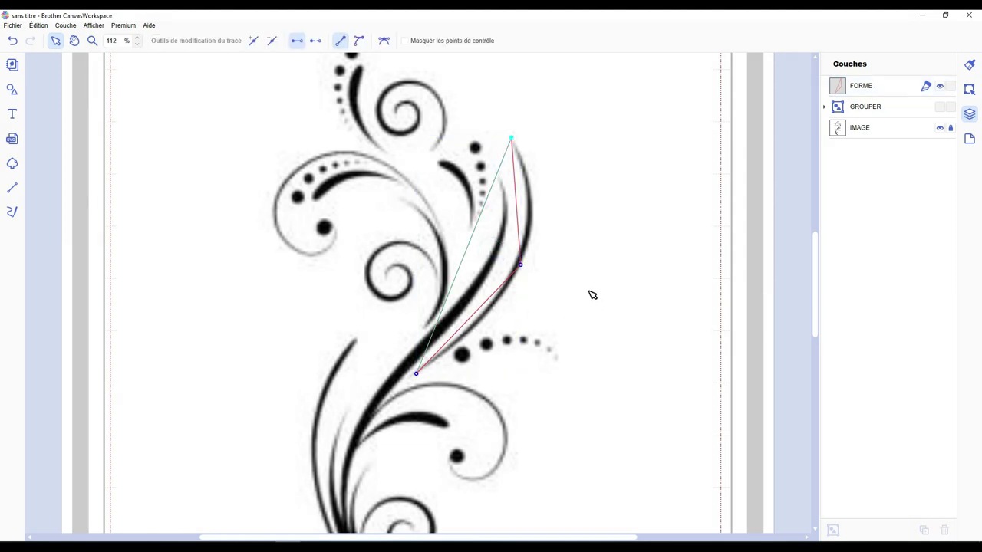
left_click(590, 293)
double_click(481, 267)
left_click_drag(382, 60, 597, 431)
left_click(363, 43)
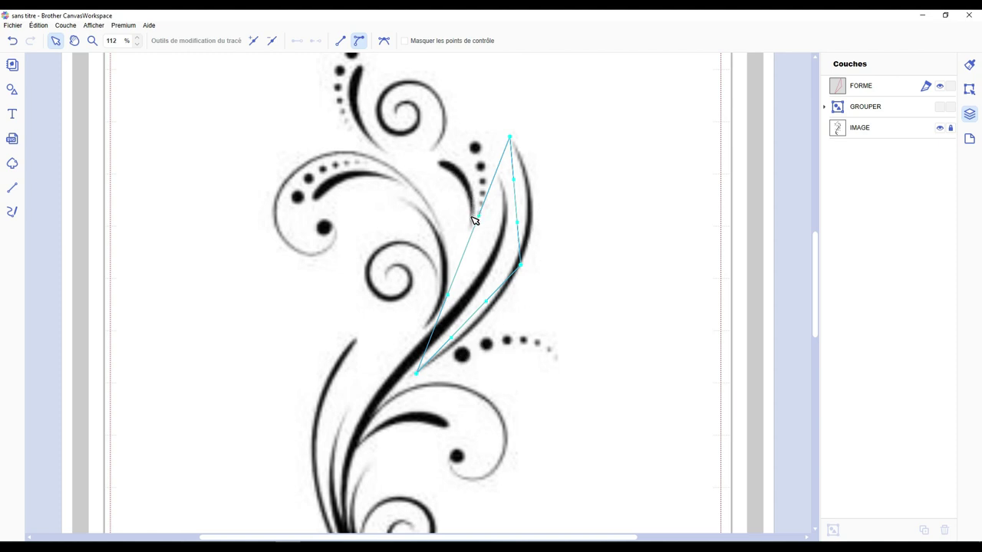
left_click(521, 269)
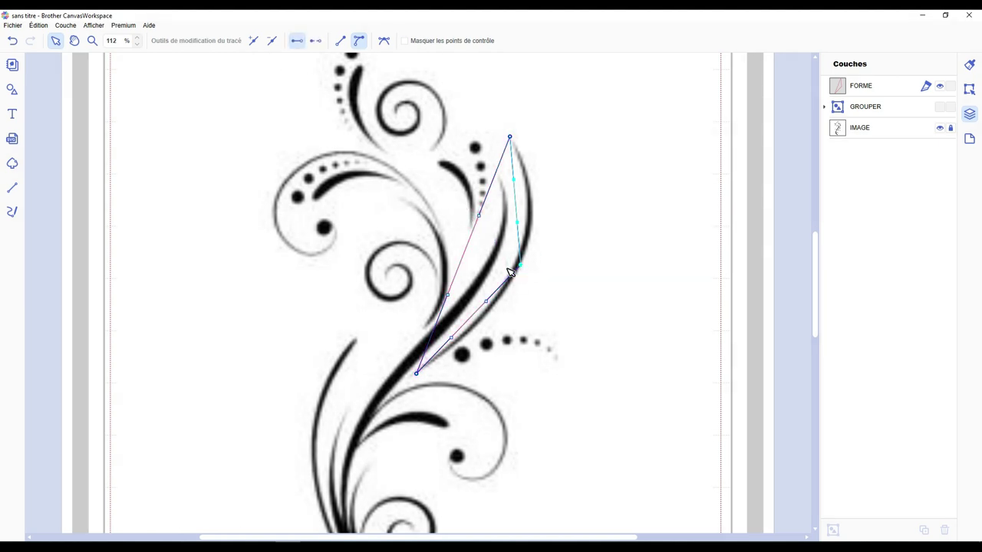
key("Delete")
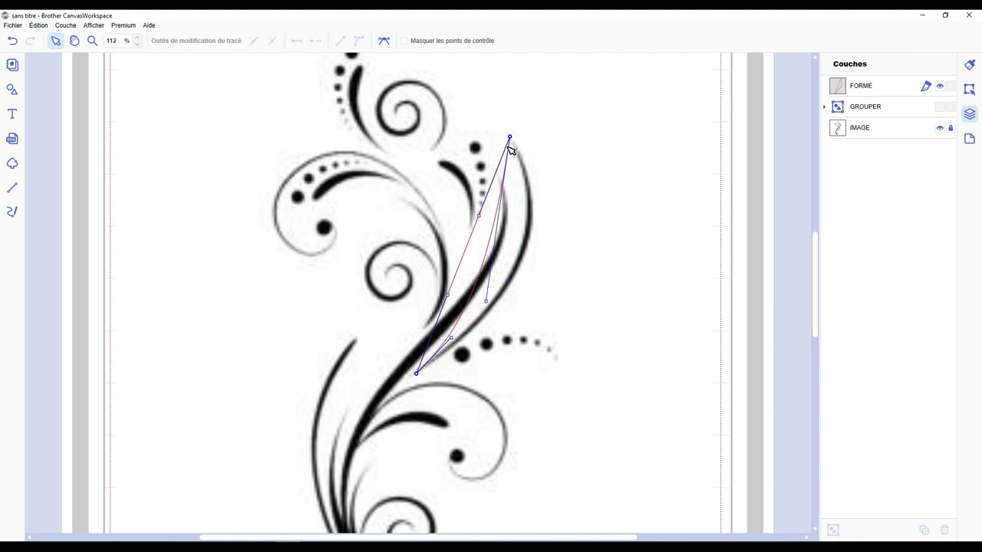
Adjust the curve handles at both end points so the path follows the outer and inner edges of the right stem.
left_click(415, 374)
left_click_drag(451, 339, 572, 231)
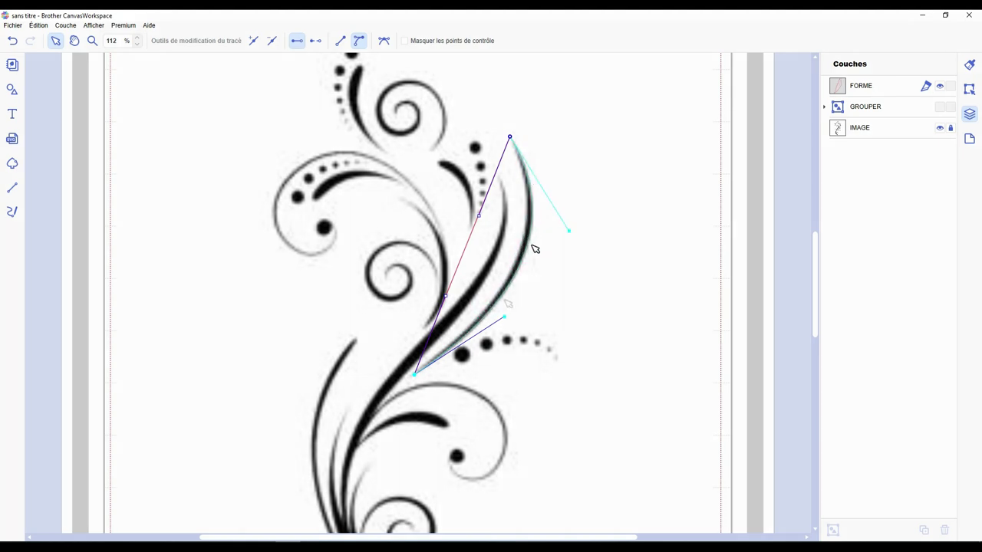
left_click_drag(424, 357, 559, 268)
left_click_drag(478, 215, 534, 185)
left_click(510, 319)
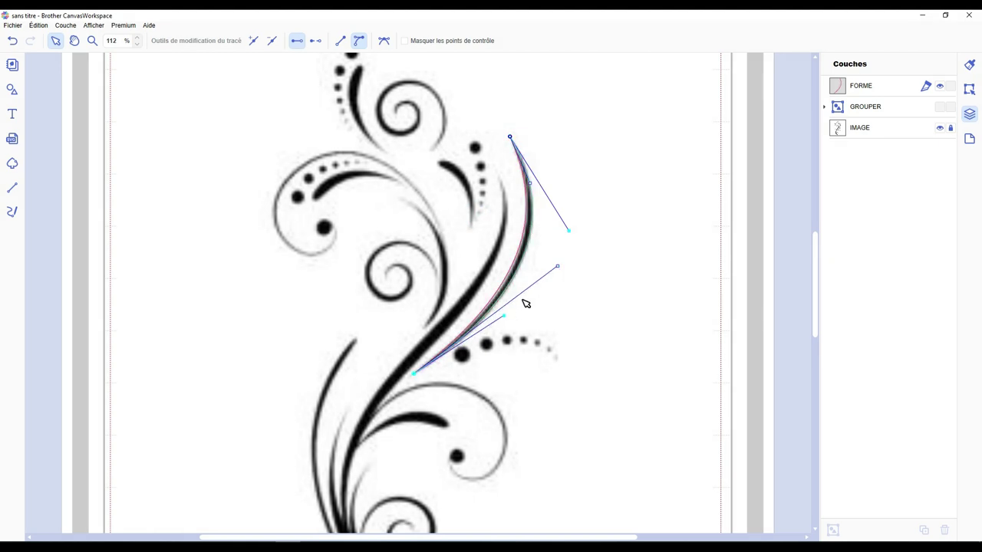
left_click_drag(508, 320, 513, 320)
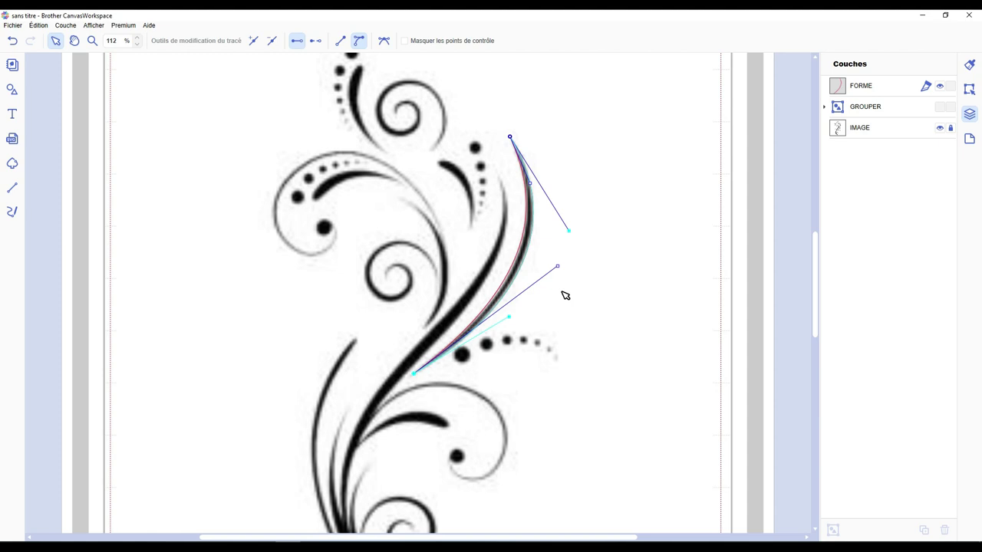
Fine-tune the curve handles at the lower end point so the red outline hugs both edges of the right stem.
left_click(509, 317)
left_click_drag(509, 317, 560, 268)
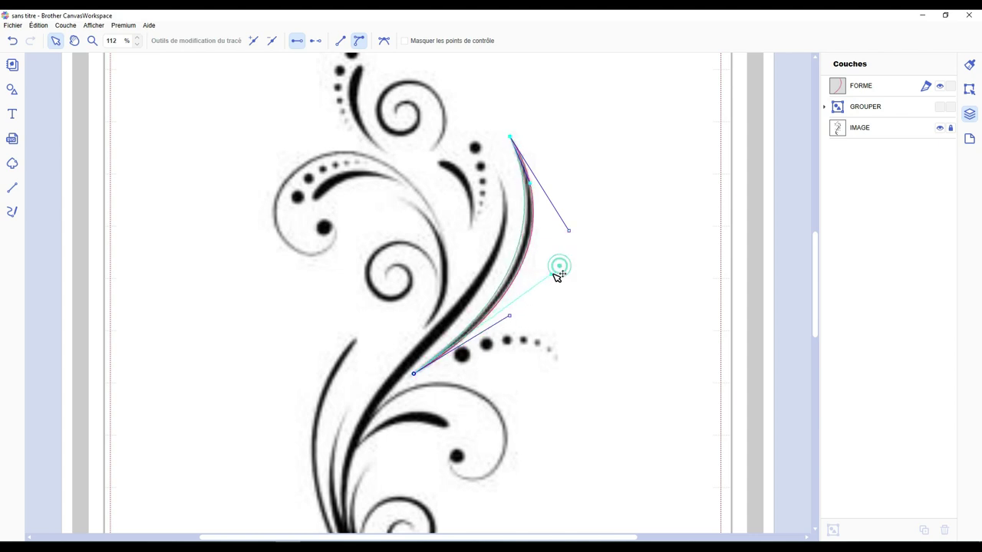
left_click(592, 274)
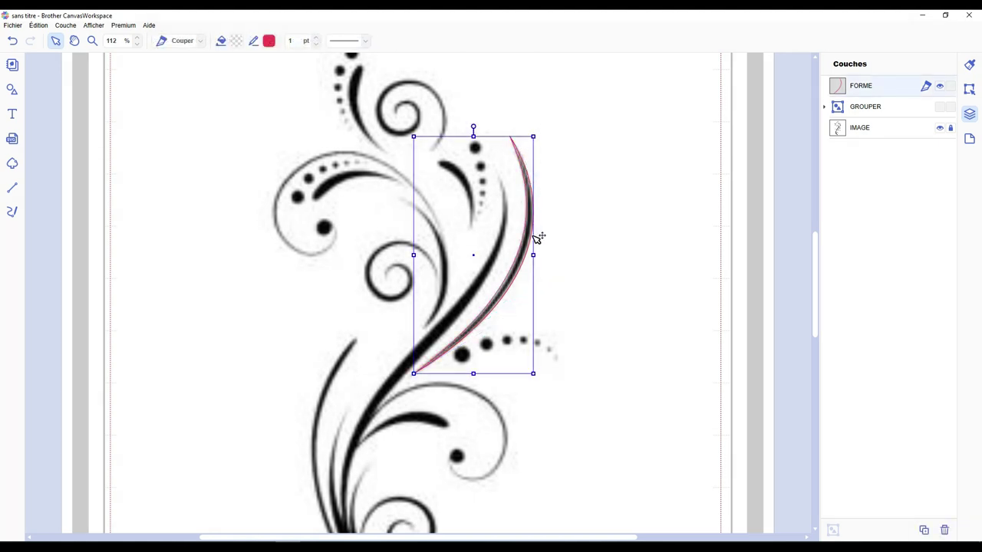
left_click(643, 287)
left_click(534, 240)
double_click(535, 241)
Lock the layer of the traced right stem.
left_click(941, 87)
left_click(941, 88)
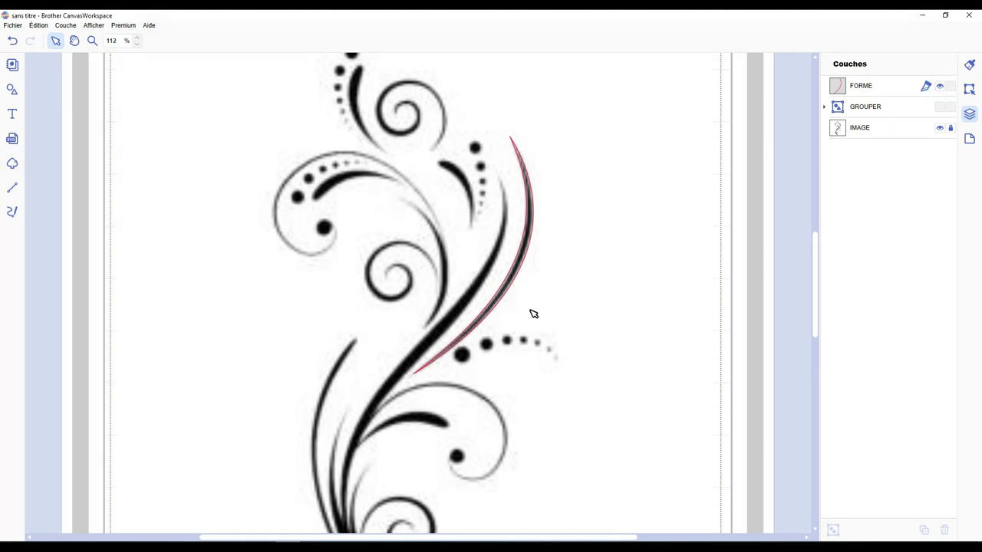
left_click(951, 89)
Draw a closed straight-line path along the small leaf beside the upper dots, with points at its upper tip, middle bend and lower tip.
scroll(524, 281, "up", 2)
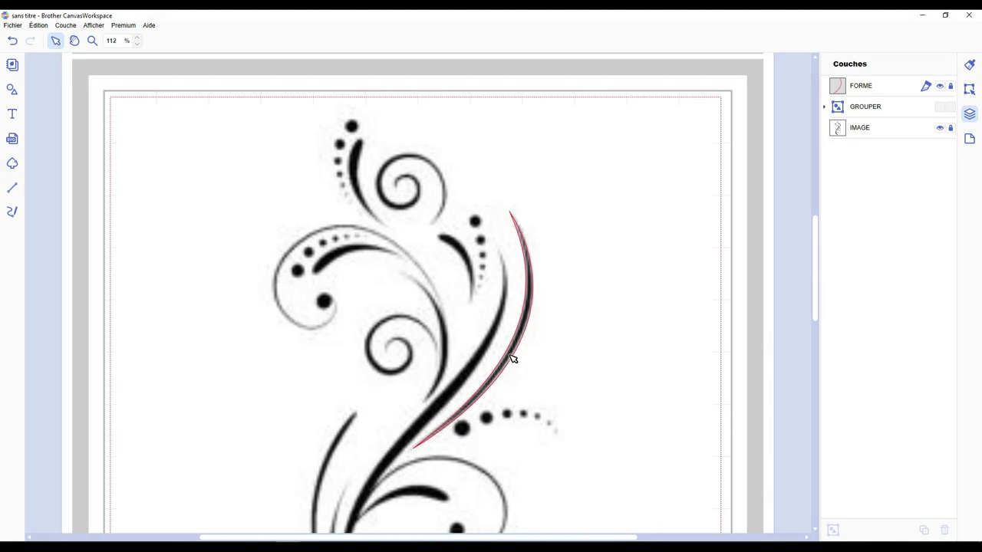
scroll(430, 278, "up", 3)
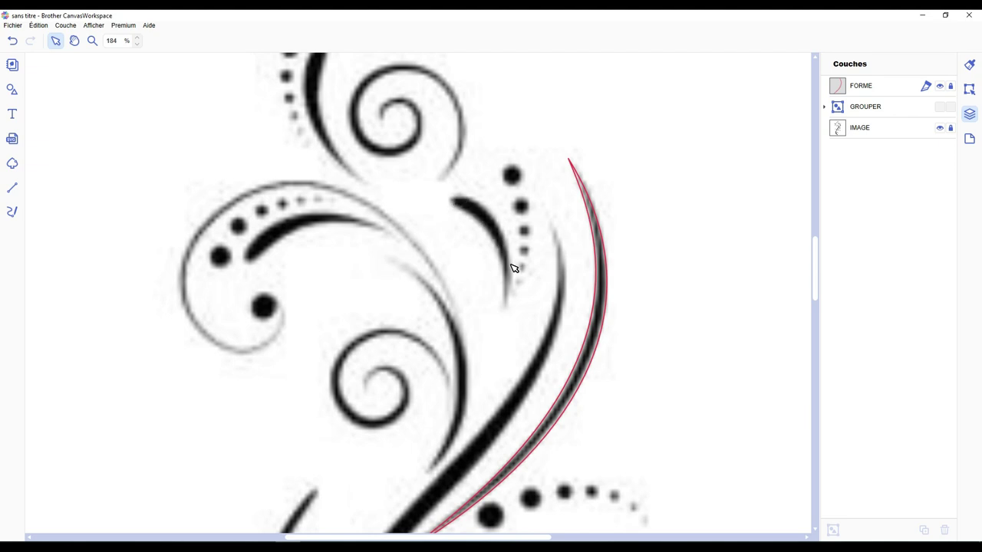
key("l")
left_click(500, 229)
left_click(450, 201)
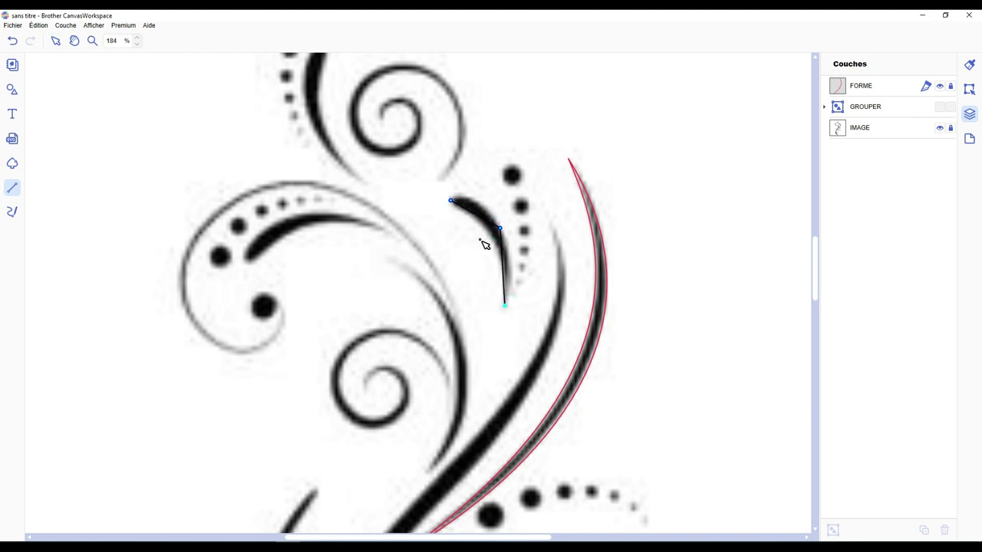
left_click(504, 305)
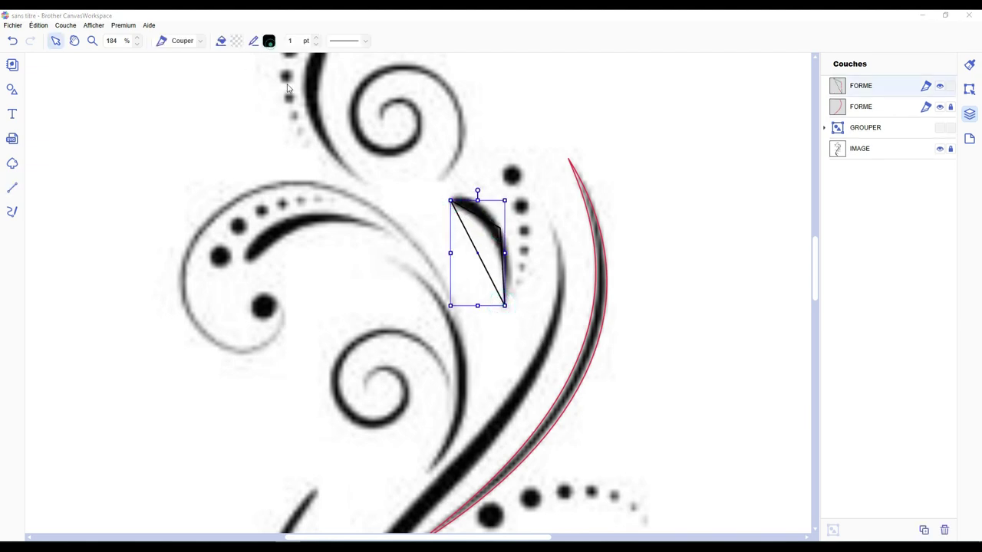
Set the small leaf path's line colour to red.
left_click(268, 40)
left_click(364, 270)
left_click(568, 347)
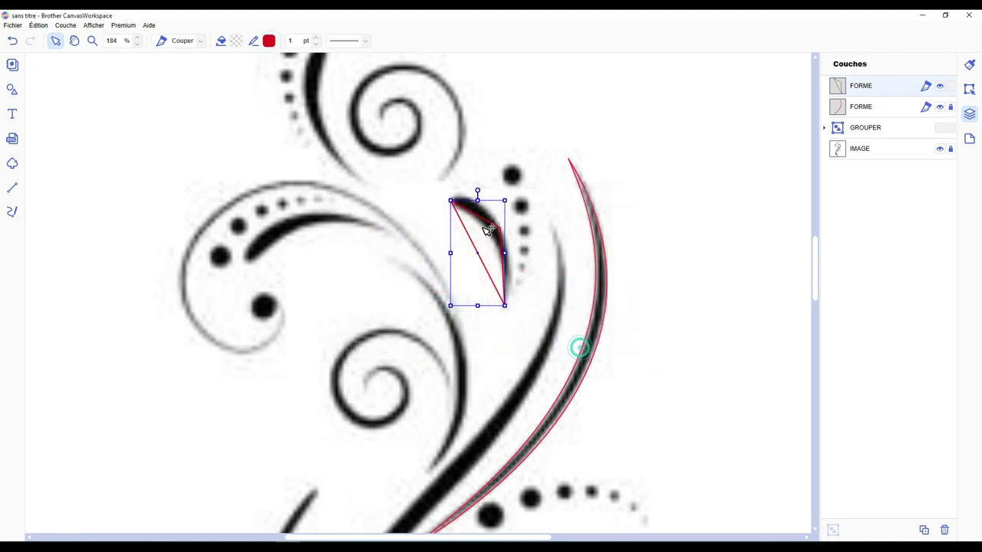
Convert all segments of the small leaf path to curves and delete its middle point at the bend.
double_click(478, 237)
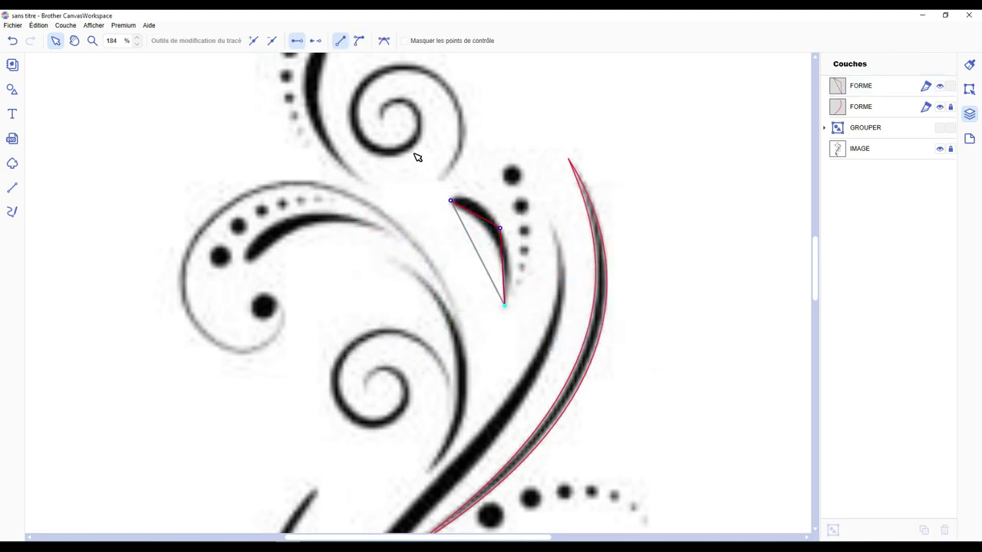
left_click_drag(419, 160, 526, 342)
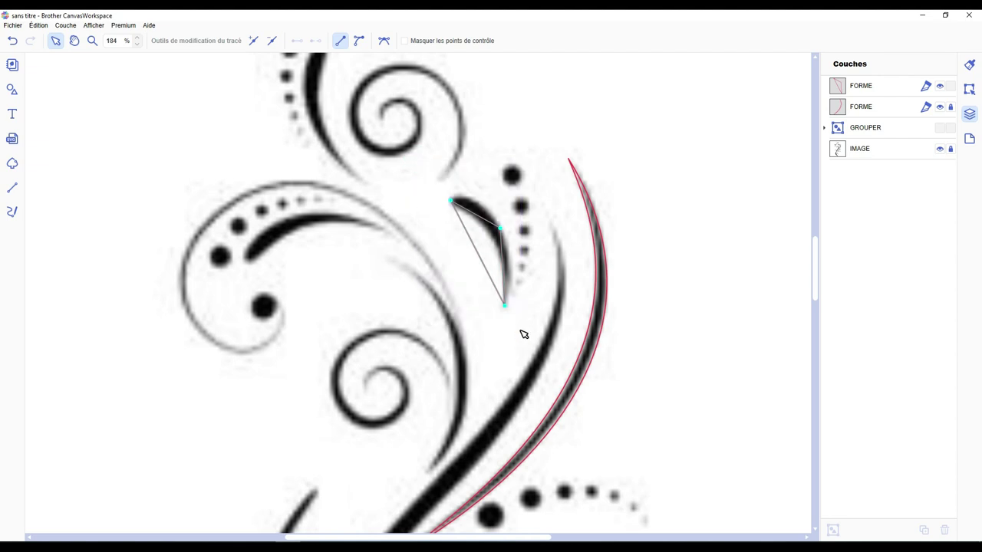
left_click(358, 40)
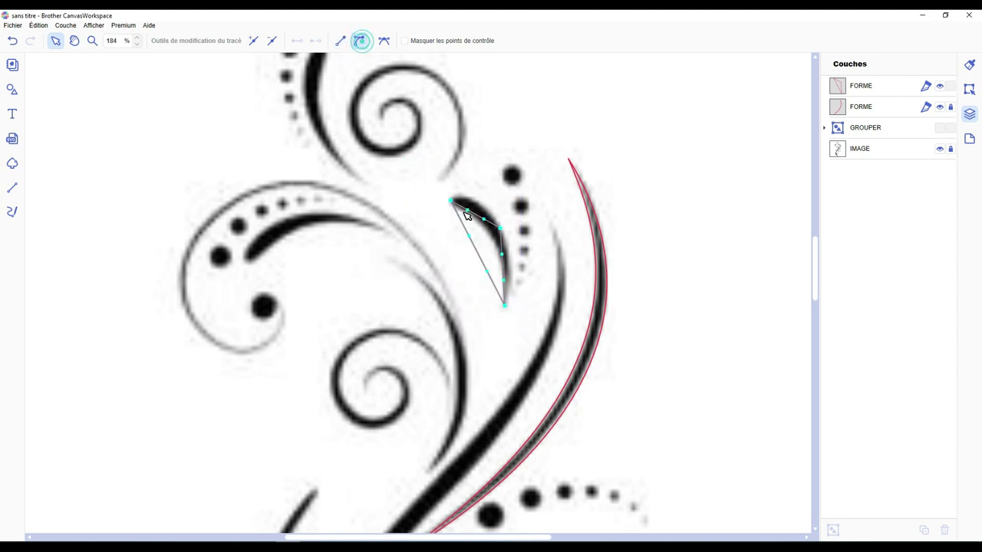
left_click(501, 228)
key("Delete")
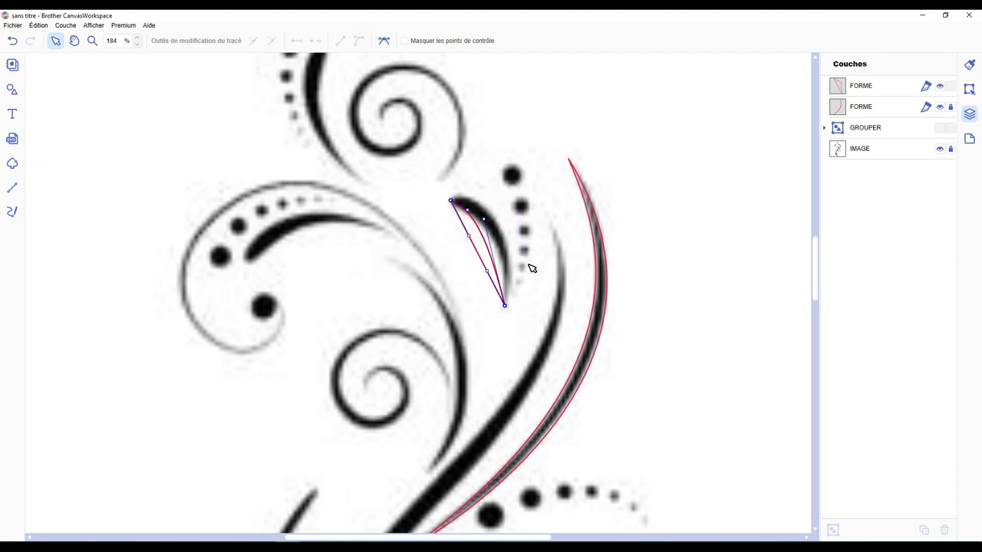
Align the leaf path's lower point with the tip and adjust its two curve handles to bow both edges along the leaf.
left_click(505, 307)
left_click_drag(502, 306, 504, 303)
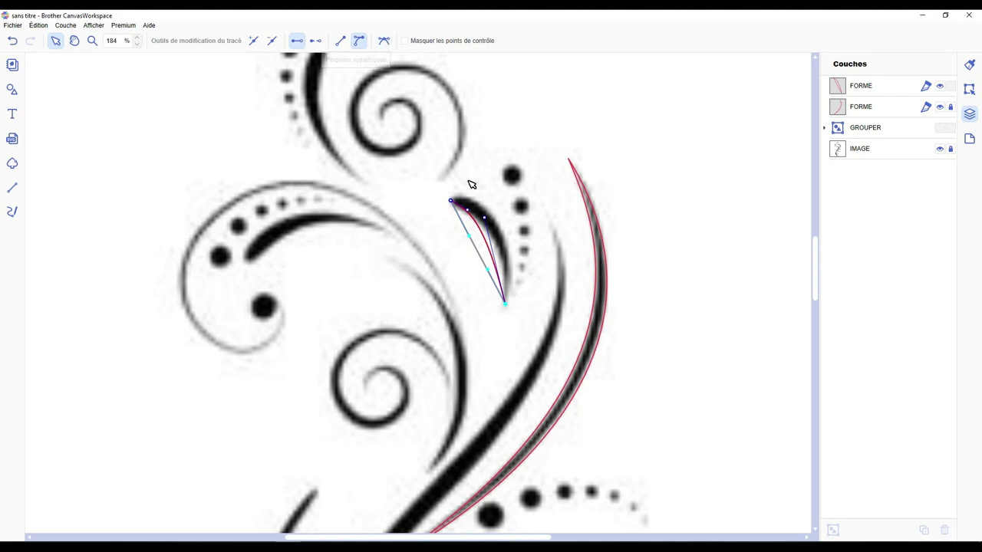
left_click_drag(491, 219, 526, 202)
left_click_drag(488, 269, 513, 244)
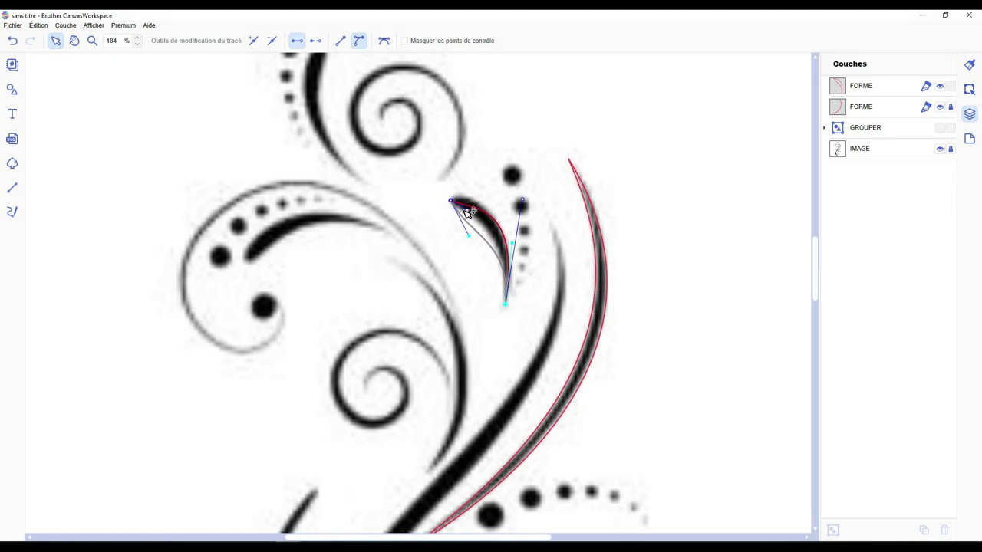
Round the leaf's upper tip using symmetric handles, and adjust the lower point's inner handle separately to fit the inner edge.
left_click(383, 40)
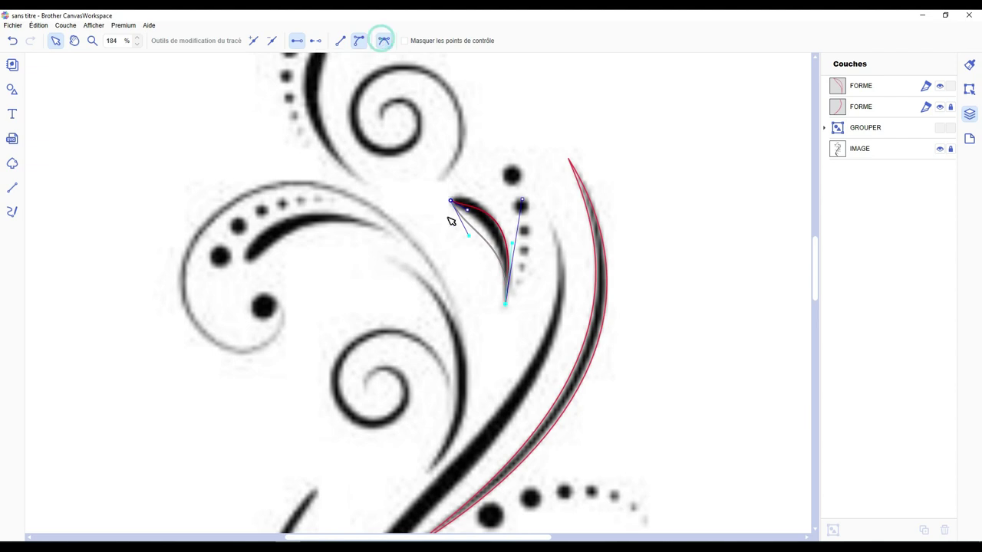
left_click_drag(471, 213, 448, 184)
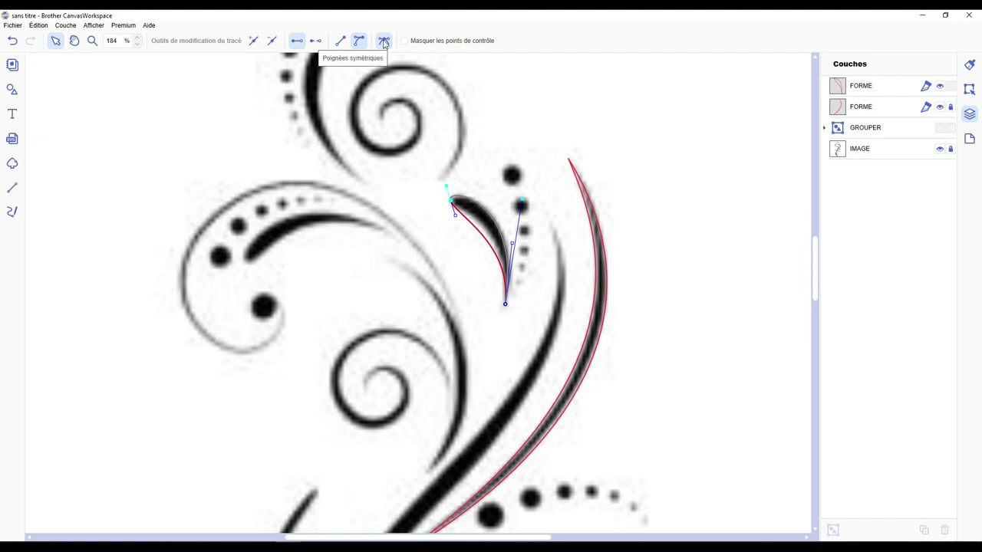
left_click(514, 241)
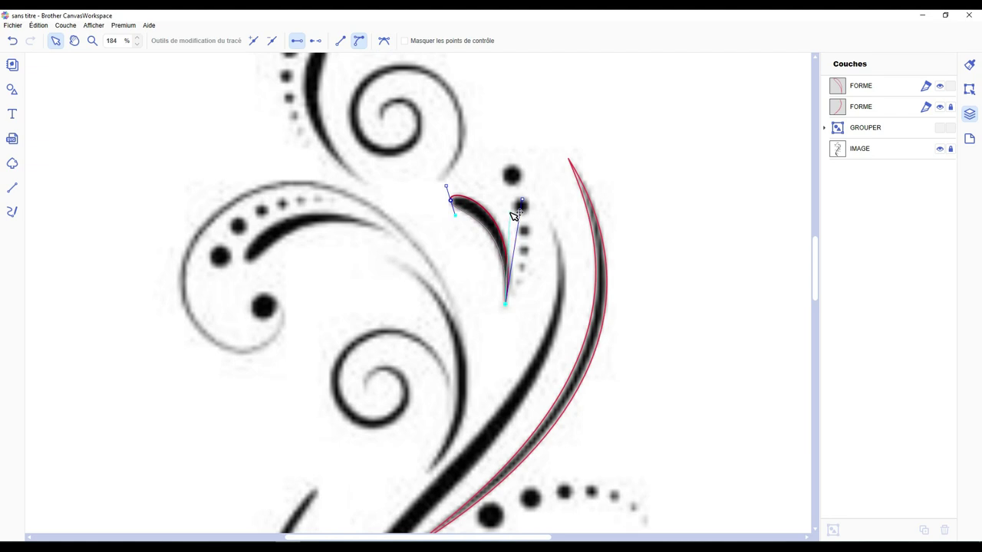
left_click(637, 221)
left_click(643, 222)
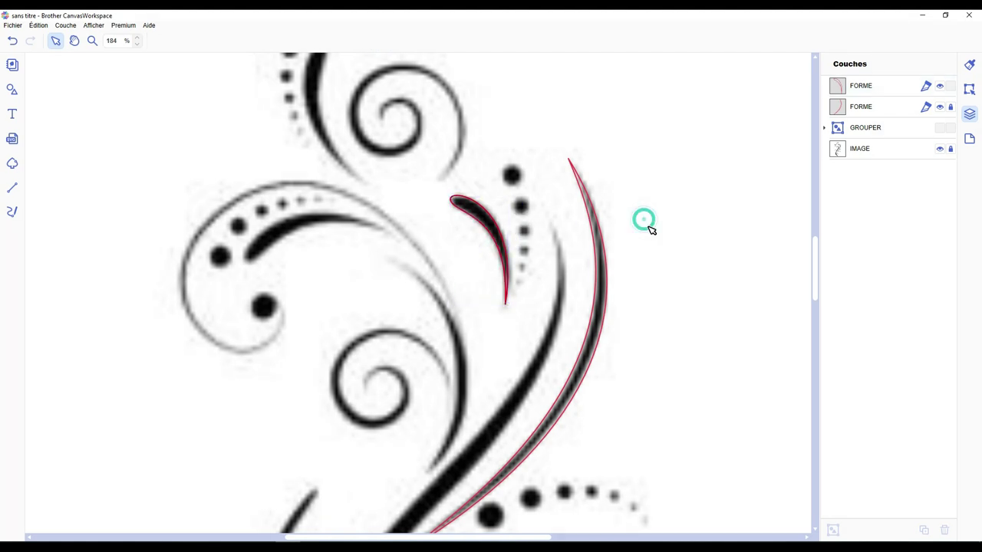
Refine the two curve handles at the leaf's upper tip individually so the outline follows its rounded end.
scroll(645, 221, "up", 1)
scroll(535, 227, "up", 1)
left_click(495, 191)
left_click(489, 187)
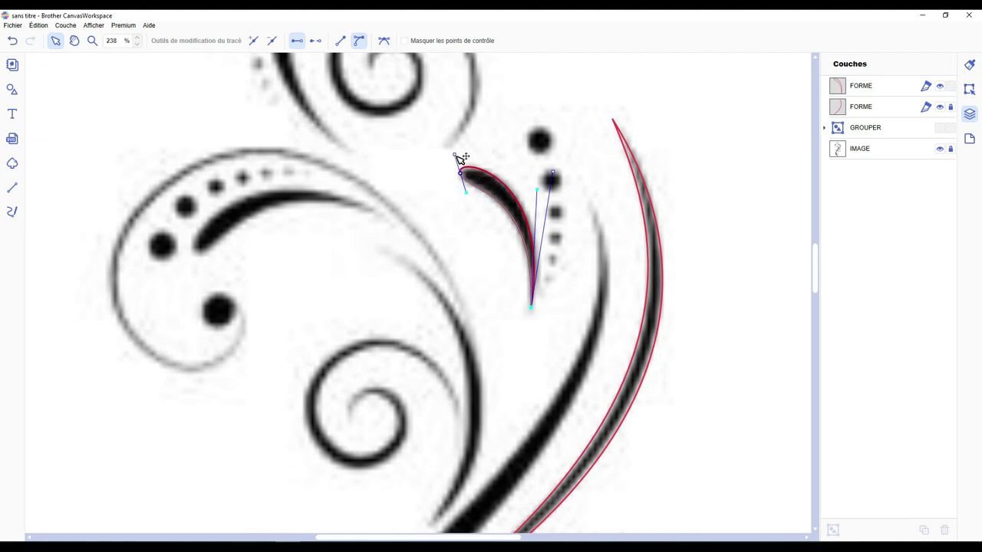
left_click_drag(454, 155, 482, 156)
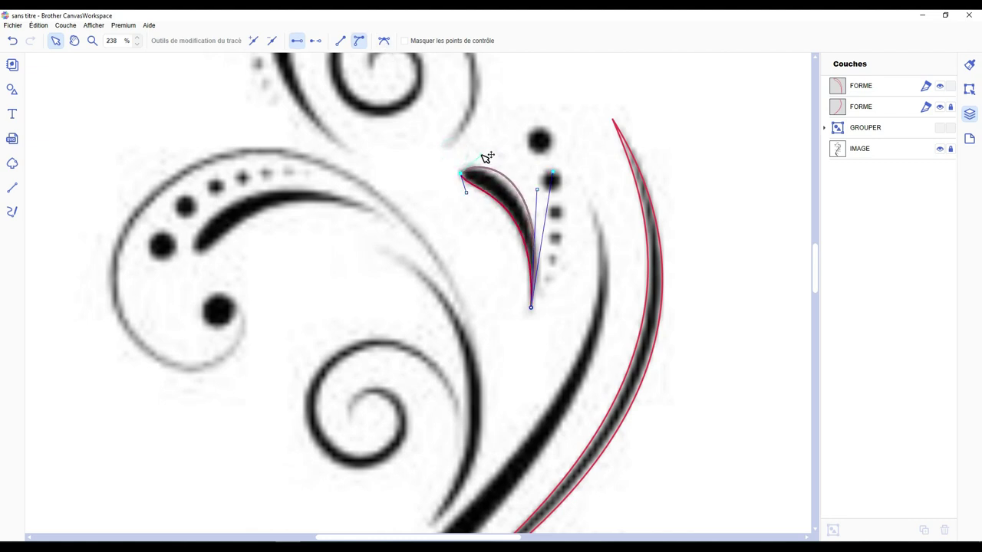
left_click(468, 192)
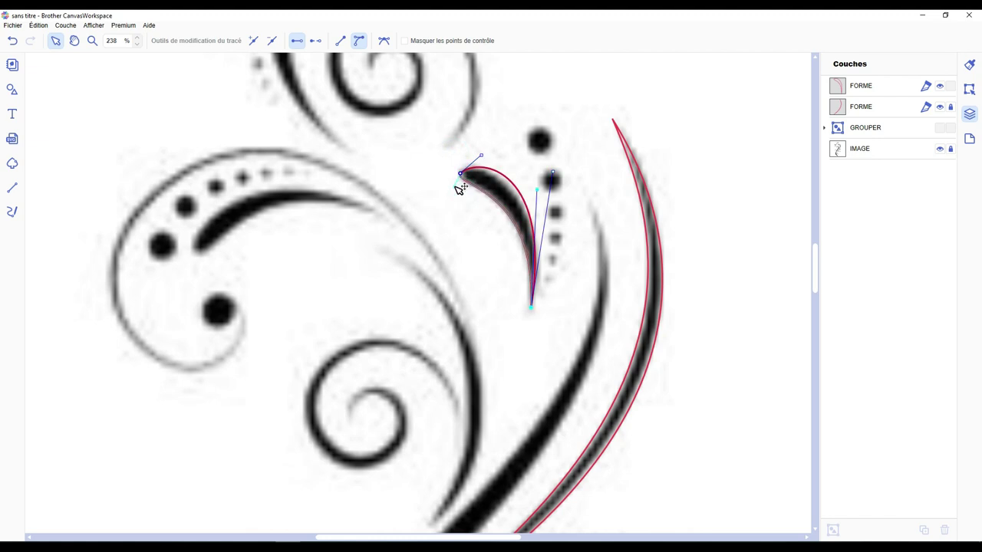
left_click_drag(483, 154, 461, 158)
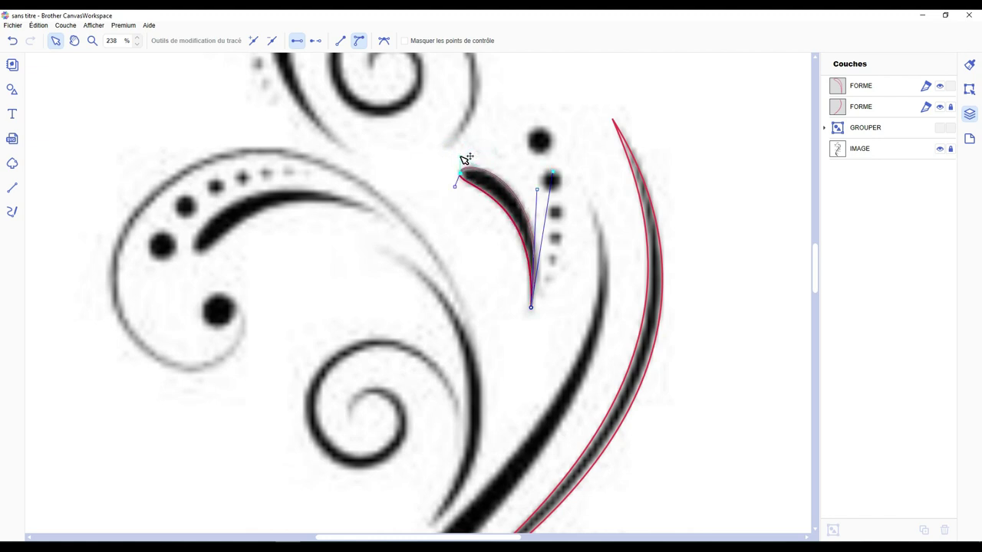
left_click(537, 136)
Make the handles at the leaf's upper tip symmetric and adjust them to smooth the rounded end.
scroll(447, 172, "up", 3)
scroll(619, 221, "up", 5)
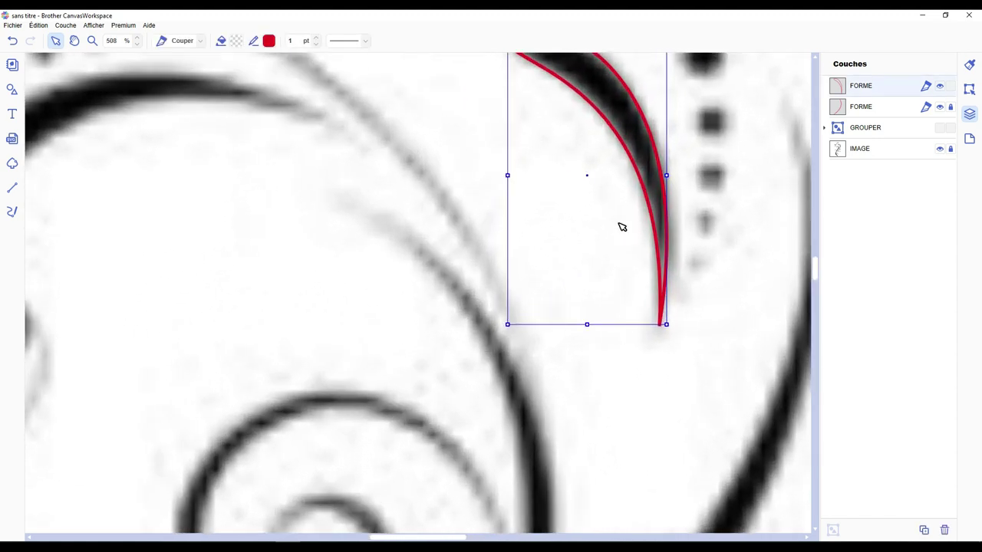
left_click(488, 227)
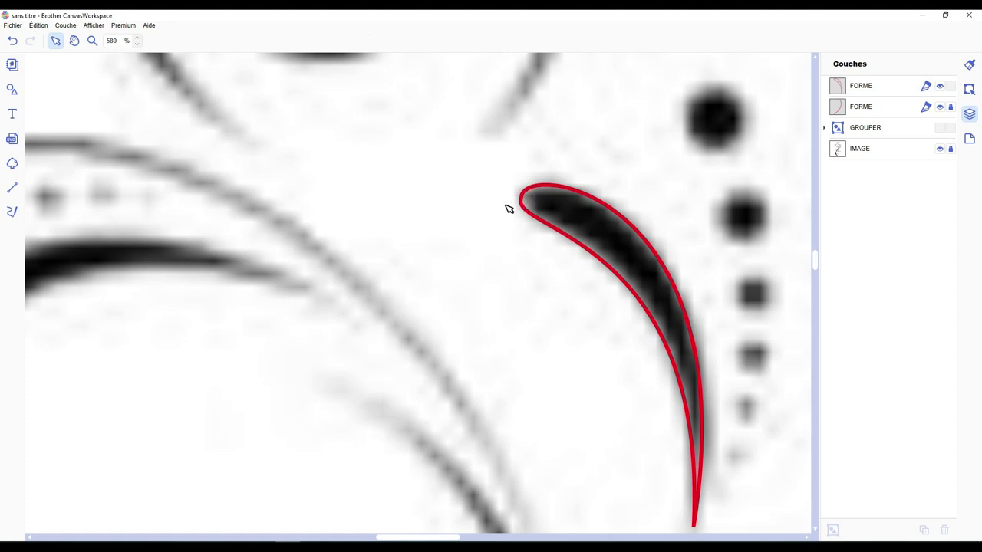
left_click(523, 194)
double_click(535, 198)
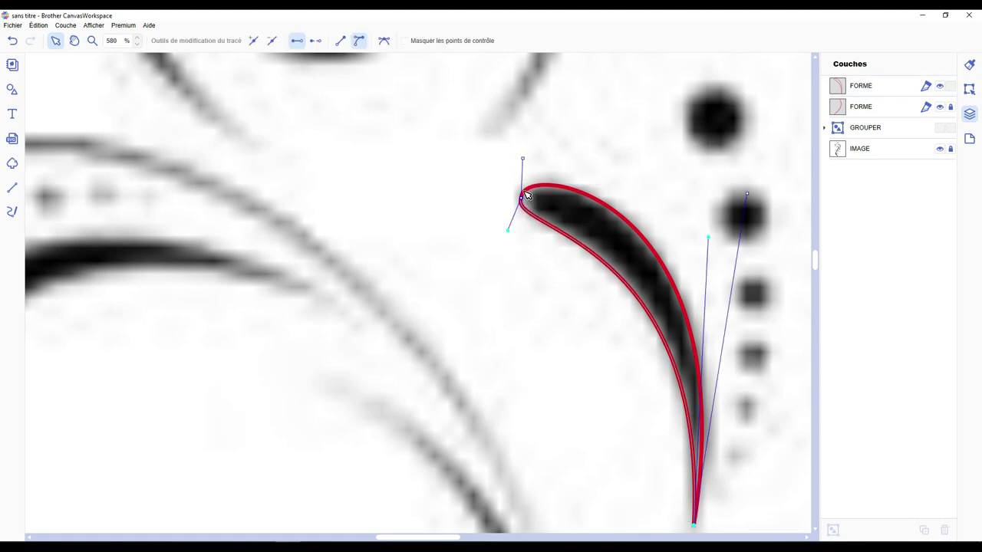
left_click(384, 40)
left_click(522, 158)
mouse_move(523, 159)
left_mouse_down()
mouse_move(524, 168)
mouse_move(522, 150)
mouse_move(521, 160)
left_mouse_up()
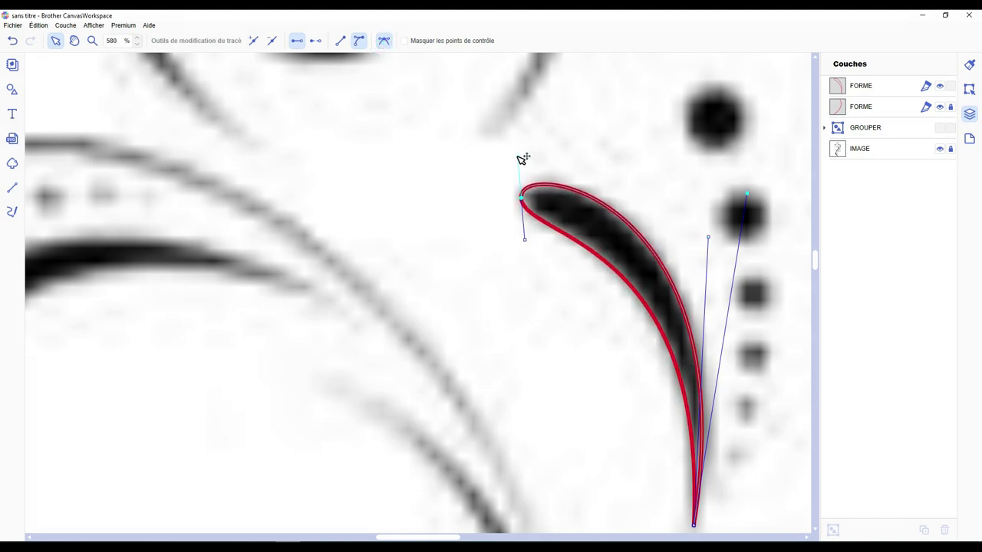
left_click(567, 157)
scroll(579, 172, "down", 5)
left_click(517, 201)
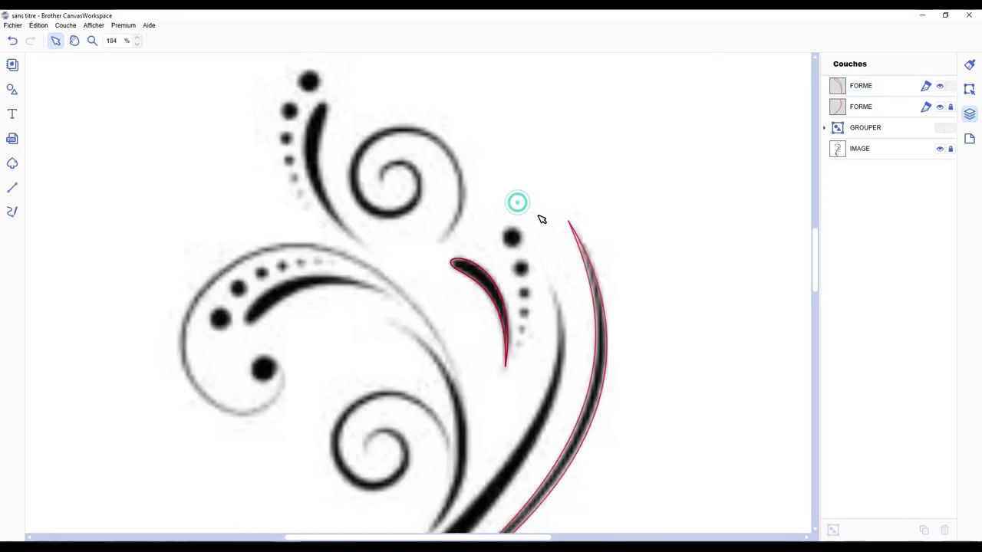
Start a straight-segment path at the upper spiral's tail tip and place points along its outer edge to the inner curl's end.
scroll(531, 228, "down", 2)
scroll(507, 257, "down", 2)
scroll(488, 279, "down", 1)
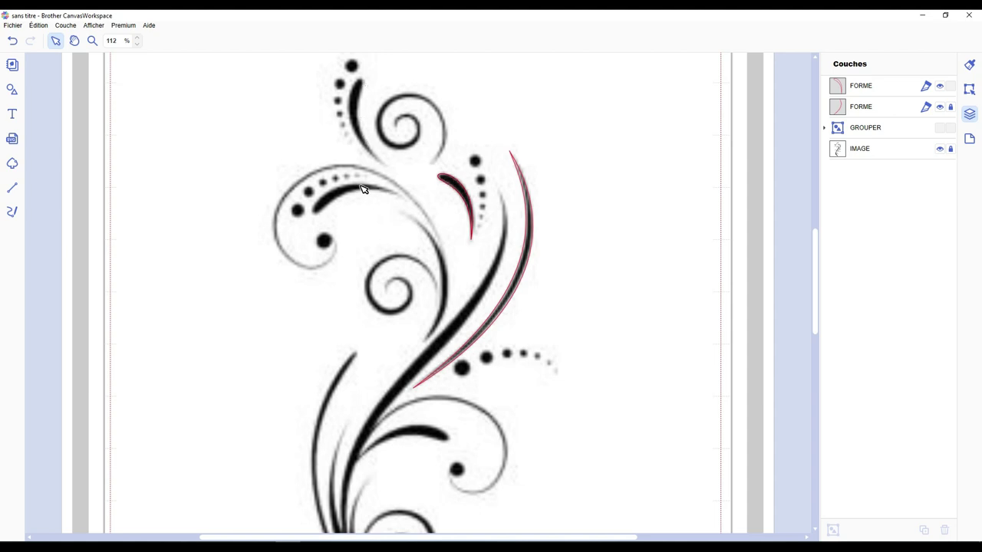
scroll(329, 246, "down", 9)
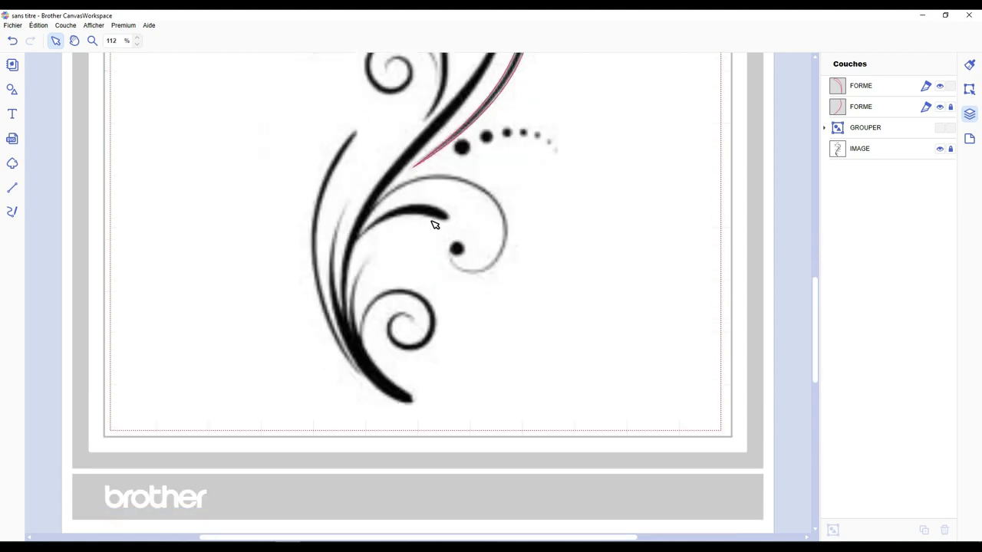
scroll(464, 277, "up", 13)
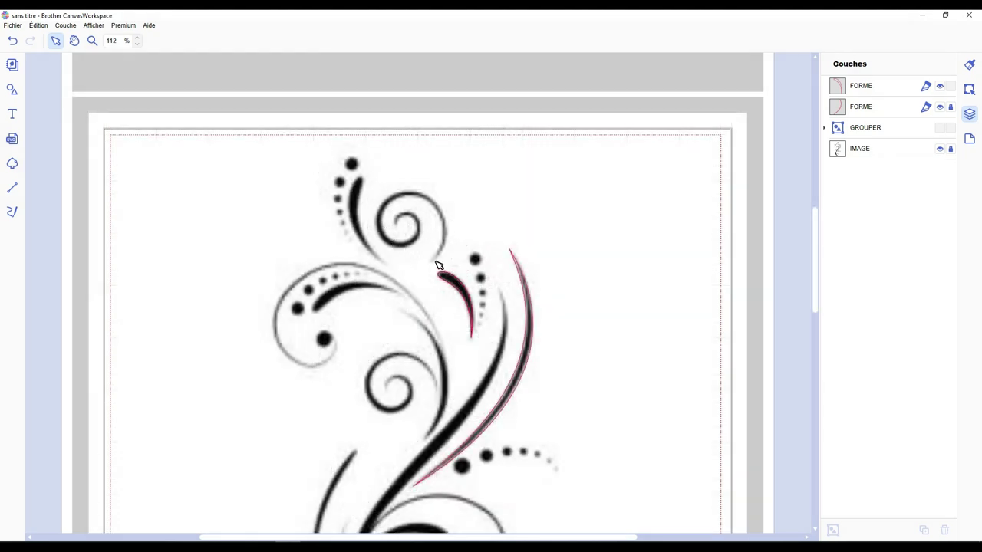
scroll(384, 259, "up", 5)
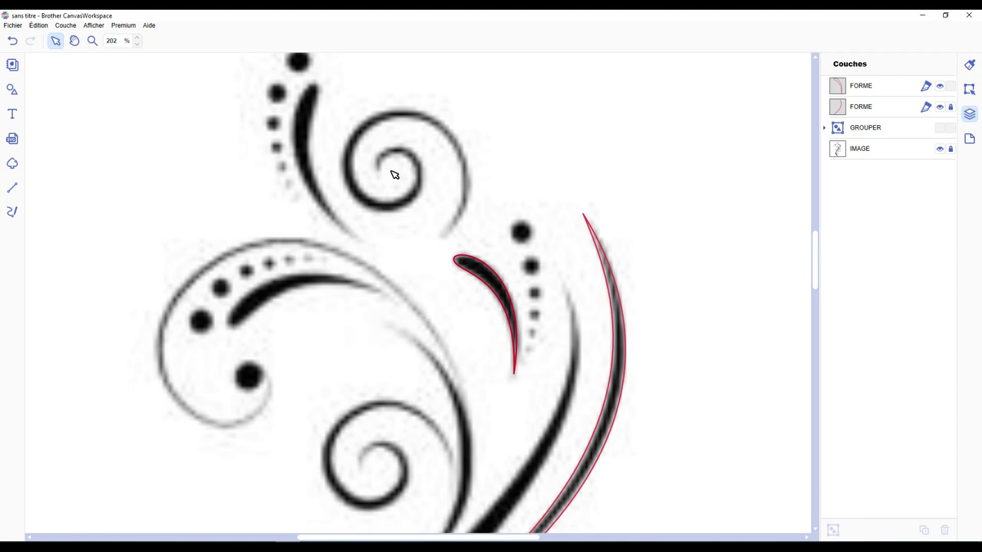
key("l")
left_click(445, 239)
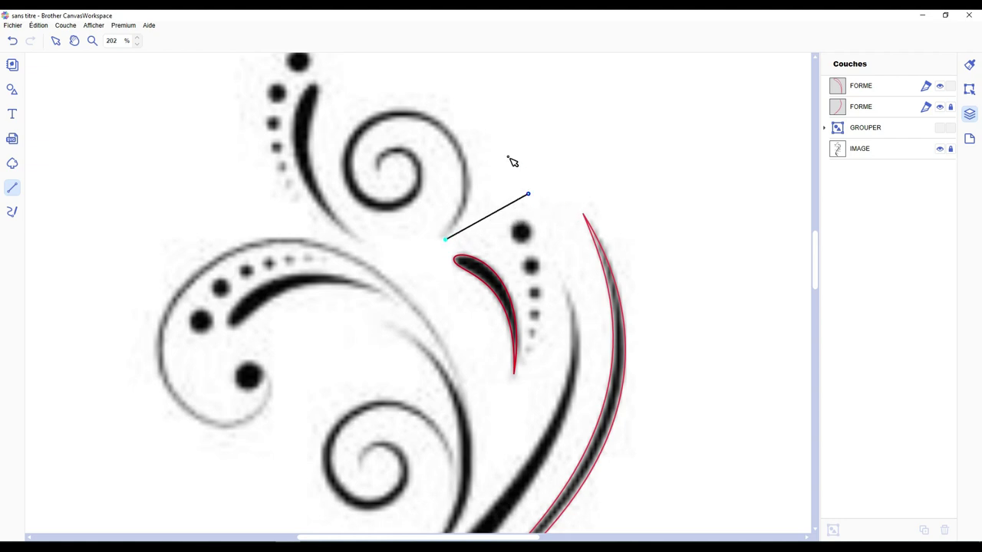
left_click(401, 109)
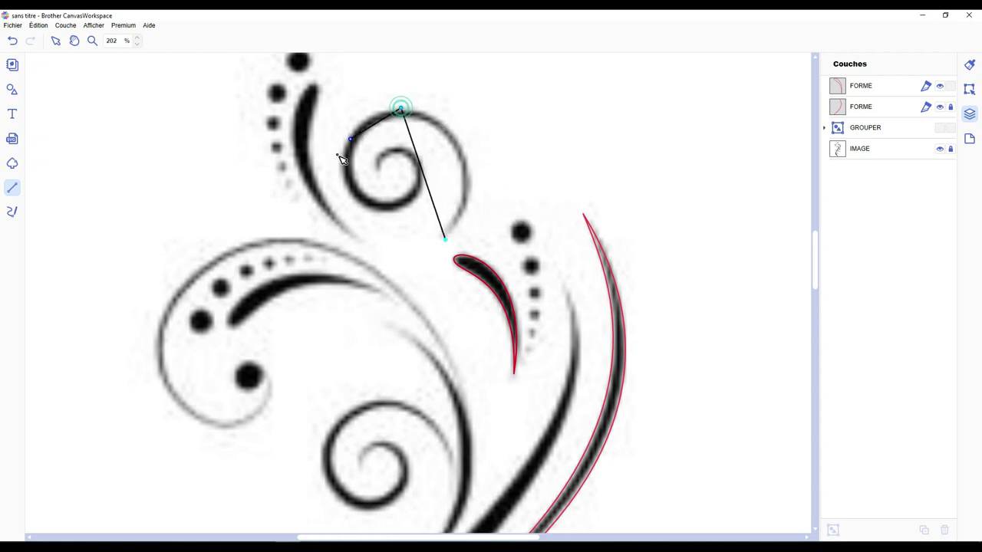
double_click(365, 207)
left_click(364, 207)
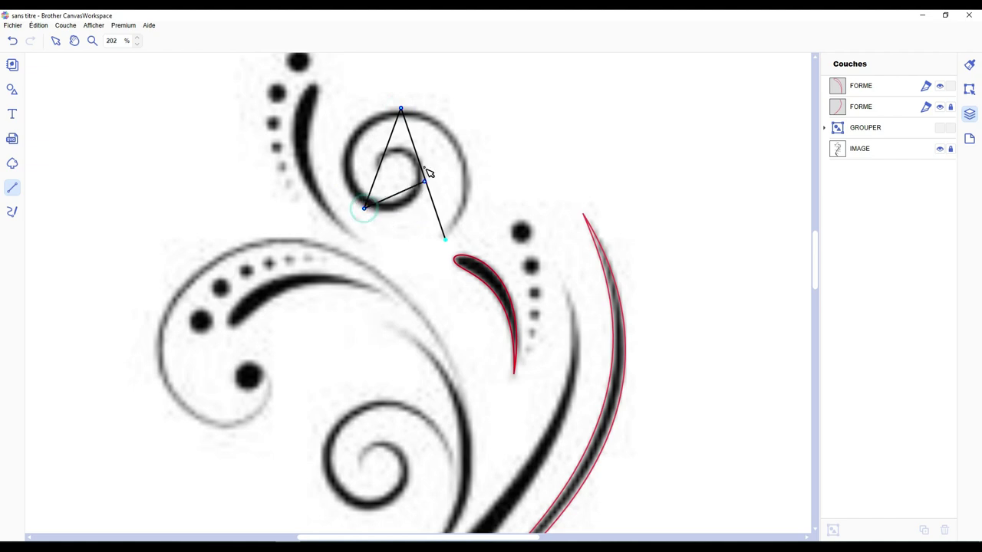
left_click(414, 156)
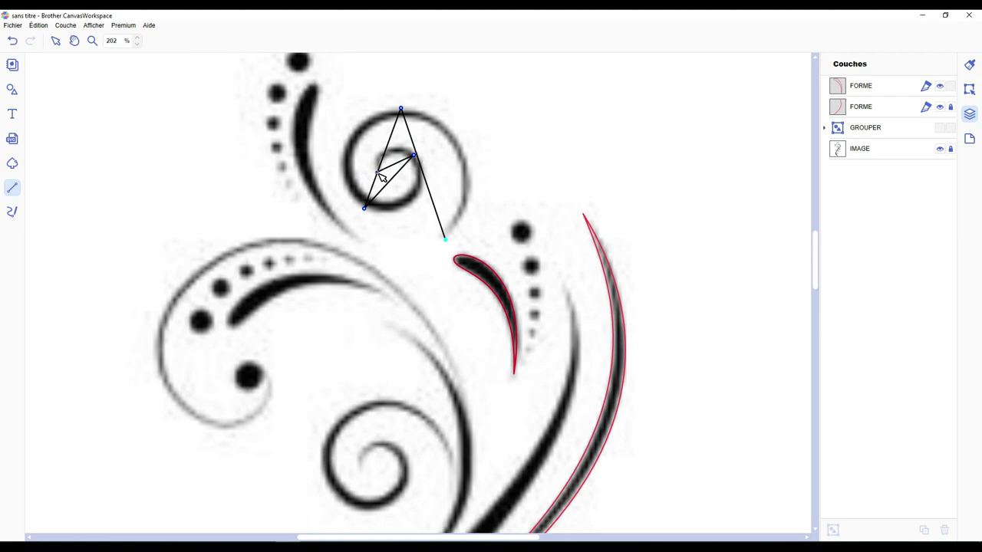
left_click(377, 172)
Place return points along the spiral's inner edge and close the path at the tail tip.
left_click(407, 159)
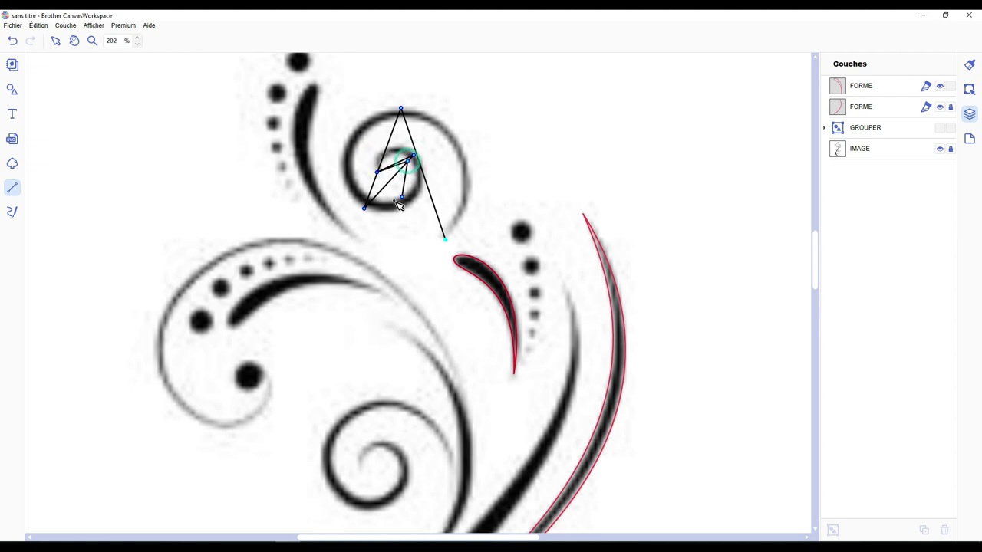
left_click(385, 201)
left_click(400, 110)
left_click(445, 240)
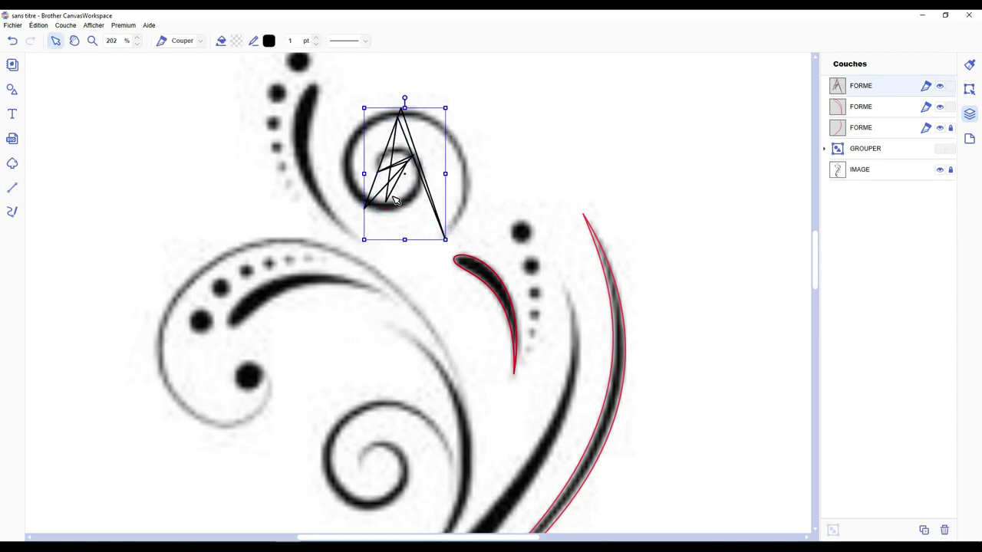
Edit the spiral path's points and convert all of its segments to curves.
double_click(391, 158)
left_click_drag(338, 80, 513, 304)
left_click(358, 41)
left_click(384, 42)
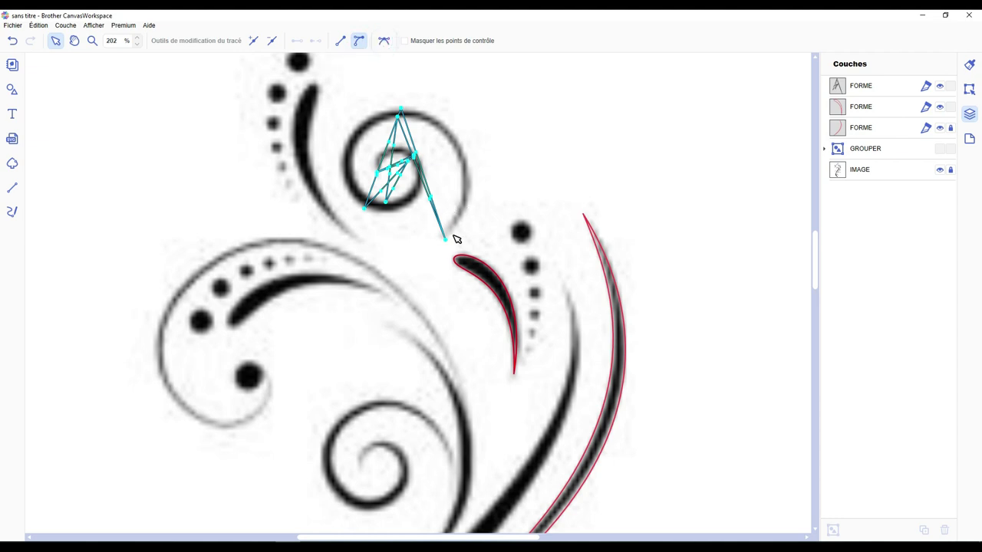
Nudge the spiral path into place and extend both curve handles at the tail tip outward to bow the tail's edges.
left_click_drag(452, 242, 448, 239)
left_click(432, 193)
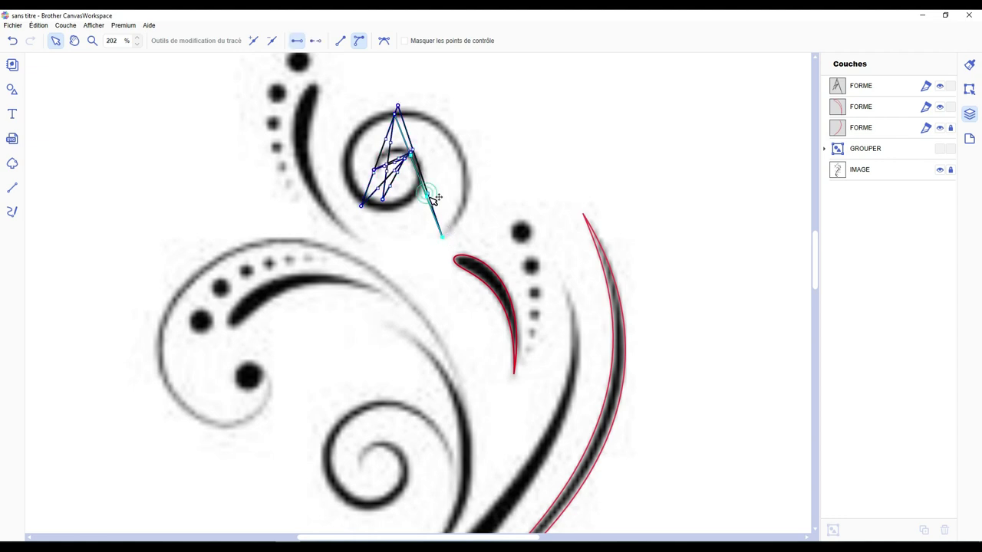
left_click_drag(435, 194, 504, 168)
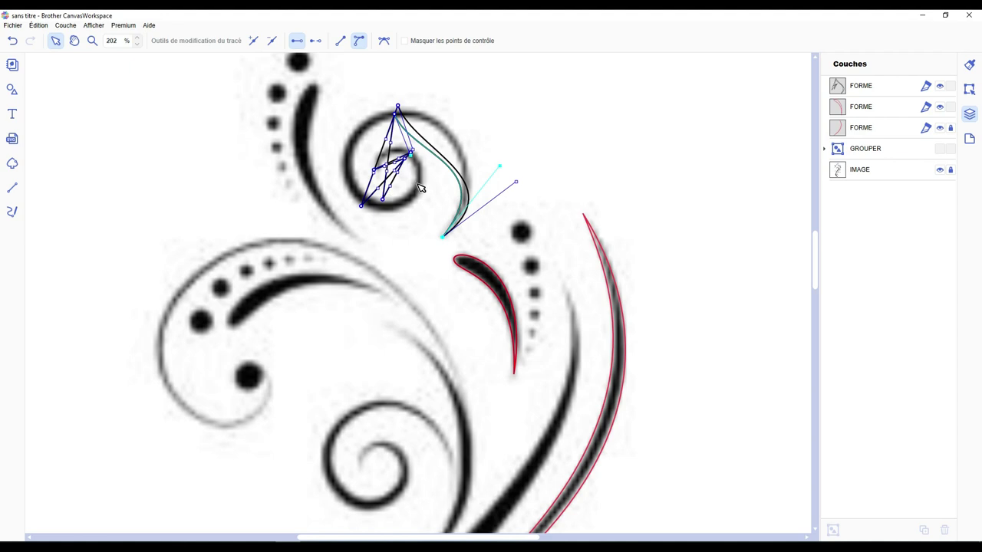
Make the spiral's two top points symmetric and set their handles to round the outer and inner edges.
scroll(407, 159, "up", 2)
scroll(408, 159, "up", 2)
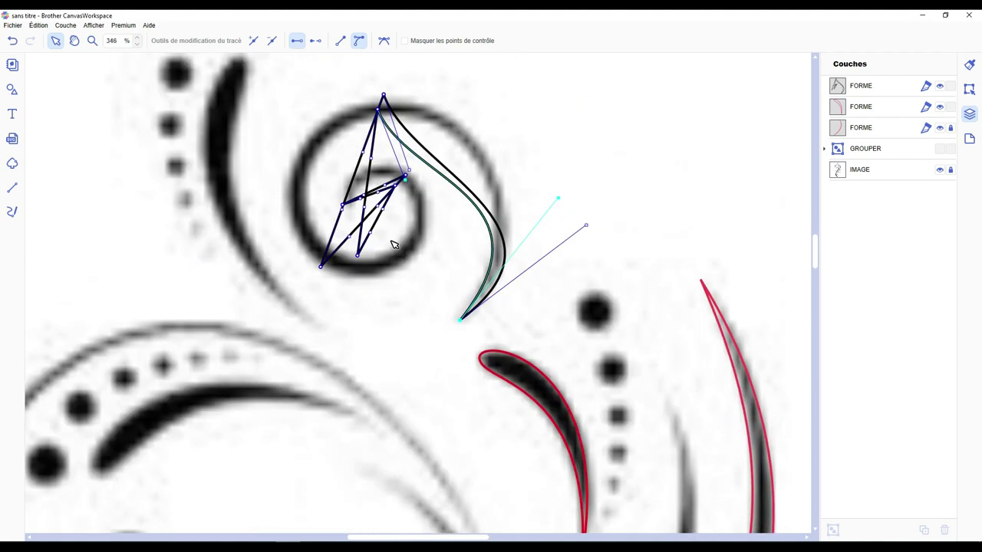
left_click(384, 41)
left_click_drag(409, 244, 441, 166)
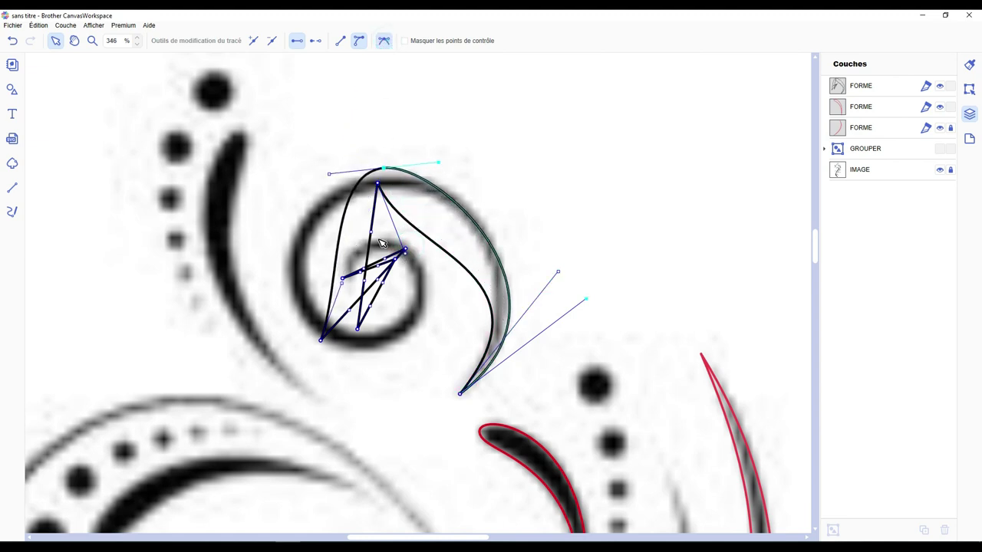
left_click_drag(372, 231, 351, 188)
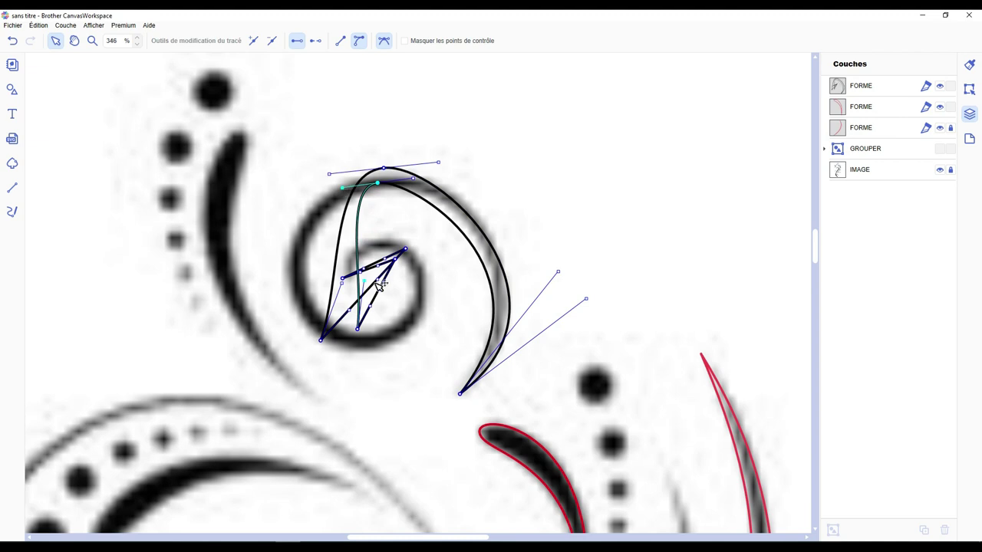
Curve the path through the spiral's inner curl and bottom points using symmetric handles.
left_click_drag(391, 261, 378, 226)
left_click_drag(383, 283, 406, 267)
left_click_drag(372, 307, 378, 387)
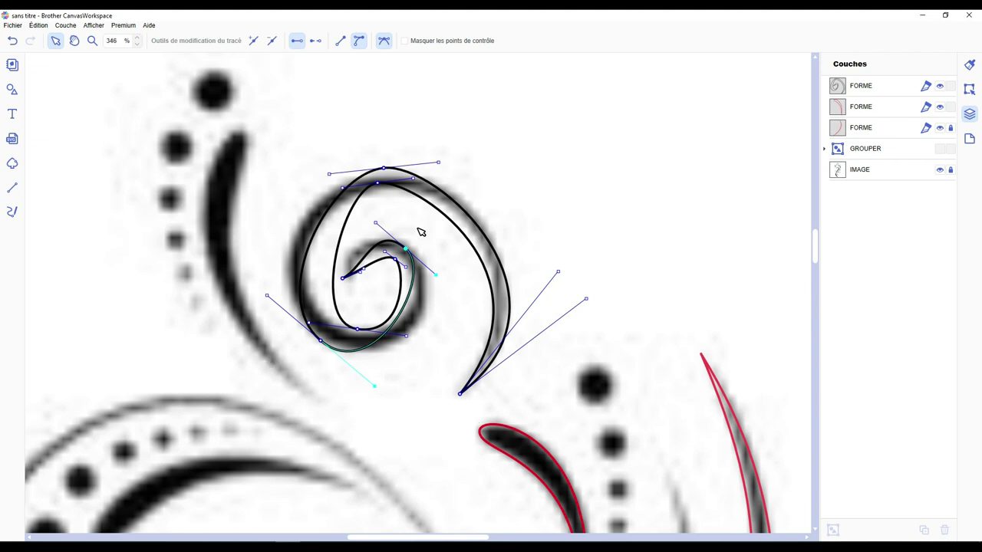
Move the spiral's two top points onto the edges of the stroke and lengthen the outer point's handles.
left_click_drag(383, 168, 387, 190)
mouse_move(443, 168)
left_mouse_down()
mouse_move(458, 172)
mouse_move(461, 161)
mouse_move(466, 171)
mouse_move(439, 164)
mouse_move(439, 150)
mouse_move(453, 159)
left_mouse_up()
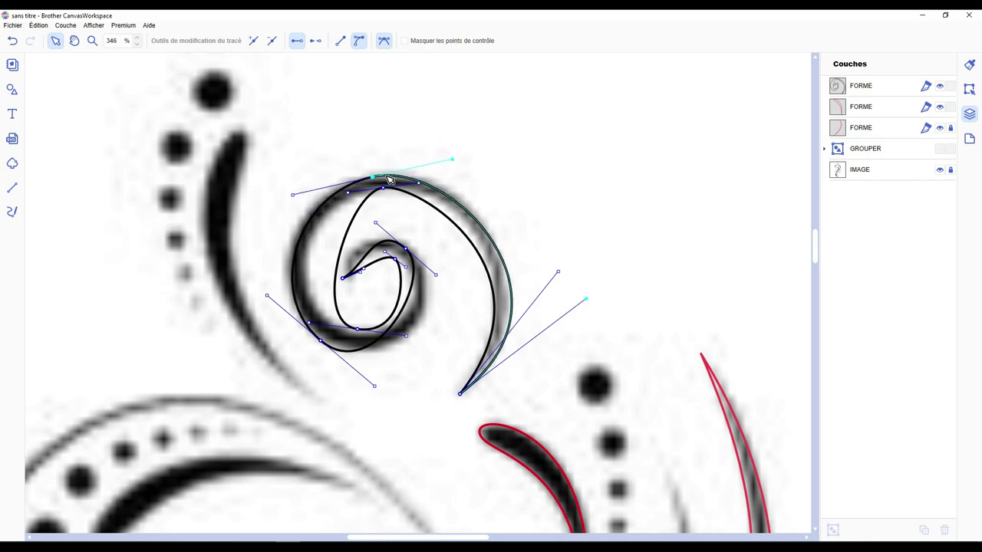
Set the spiral path's outline colour to red (#E6081F).
left_click(511, 216)
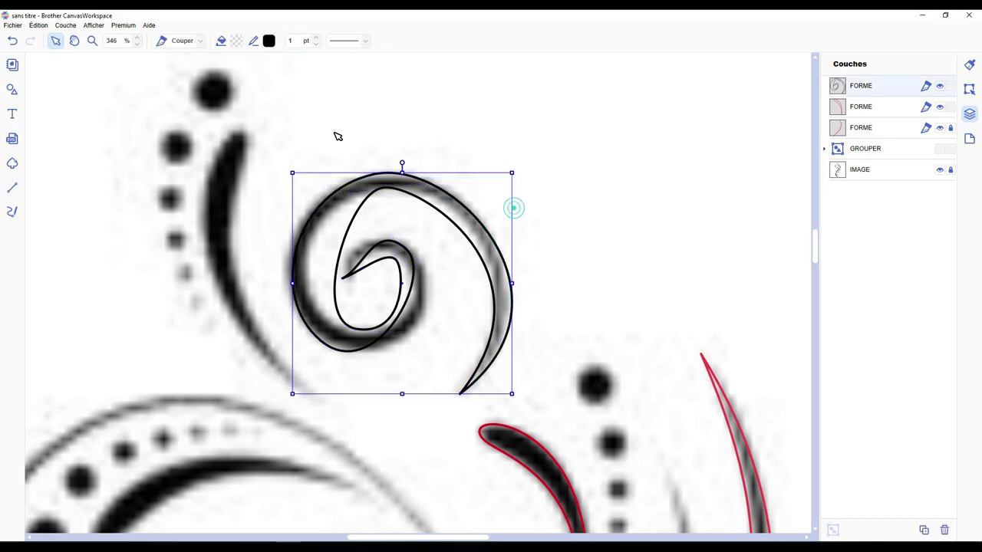
left_click(268, 40)
left_click(369, 270)
left_click(569, 346)
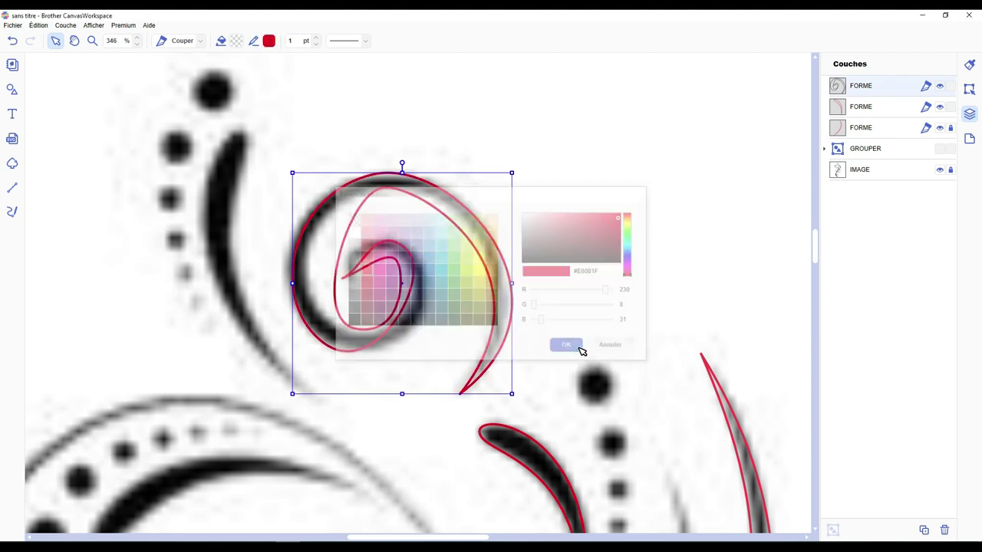
Adjust the spiral's top handles and move its lower outer point outward to fit the outer edge.
double_click(484, 231)
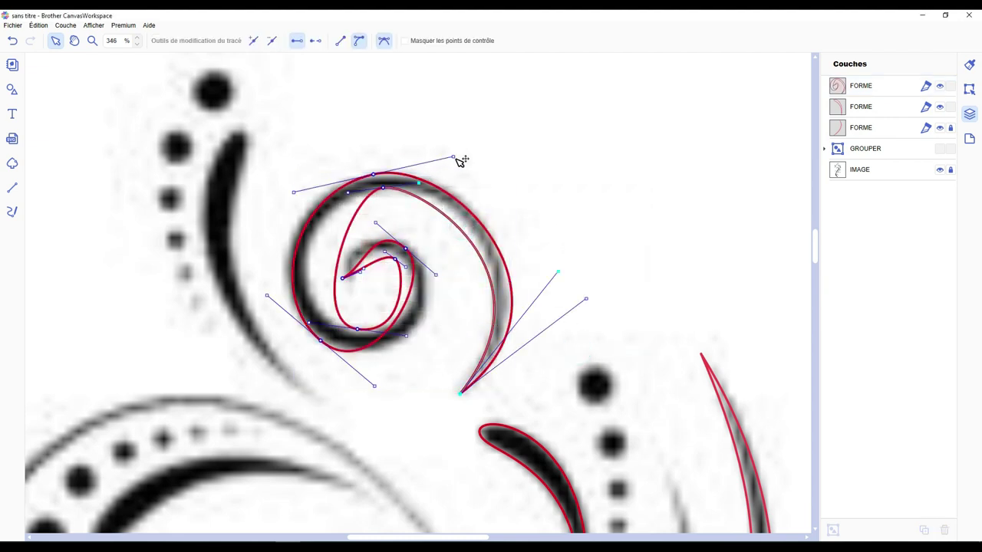
left_click_drag(454, 156, 429, 177)
left_click_drag(323, 340, 301, 325)
left_click_drag(265, 291, 258, 288)
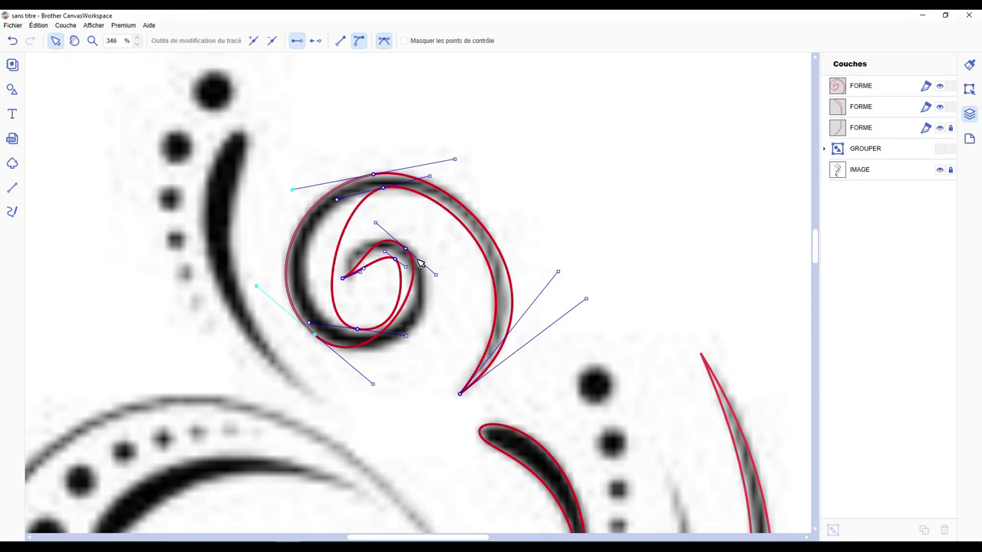
Refine the symmetric handles at the inner curl's upper outer point to follow the stroke's outer edge.
left_click_drag(437, 275, 471, 301)
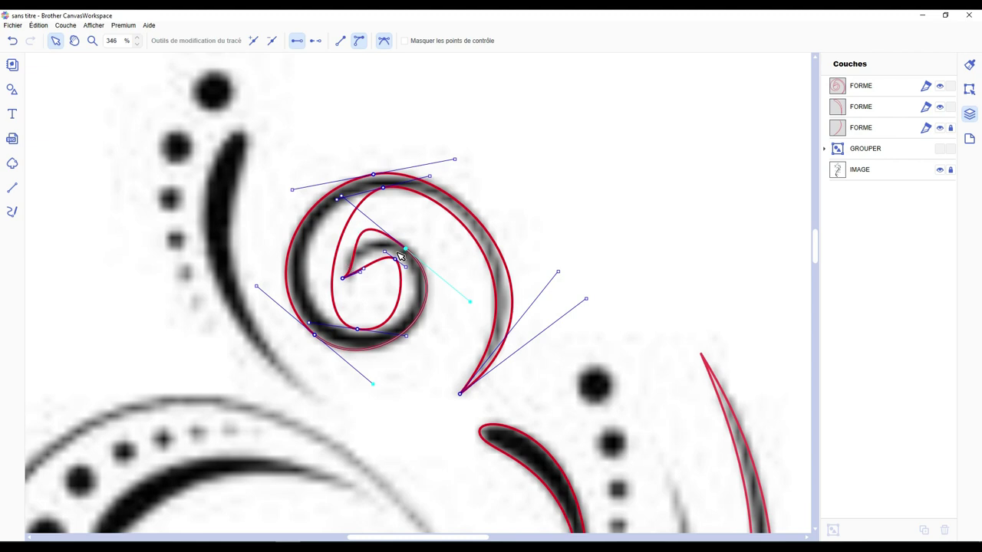
left_click_drag(339, 198, 362, 220)
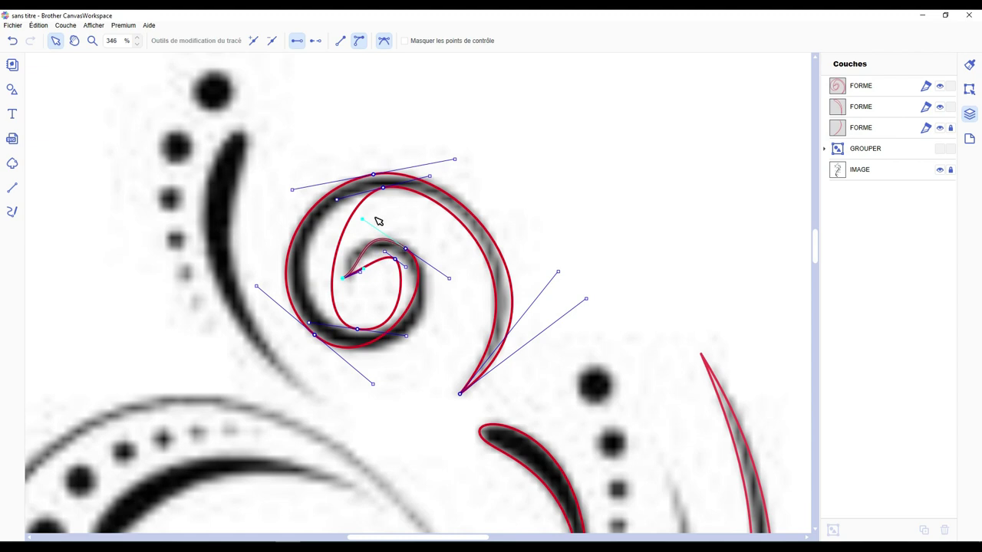
mouse_move(449, 278)
left_mouse_down()
mouse_move(455, 272)
mouse_move(452, 280)
left_mouse_up()
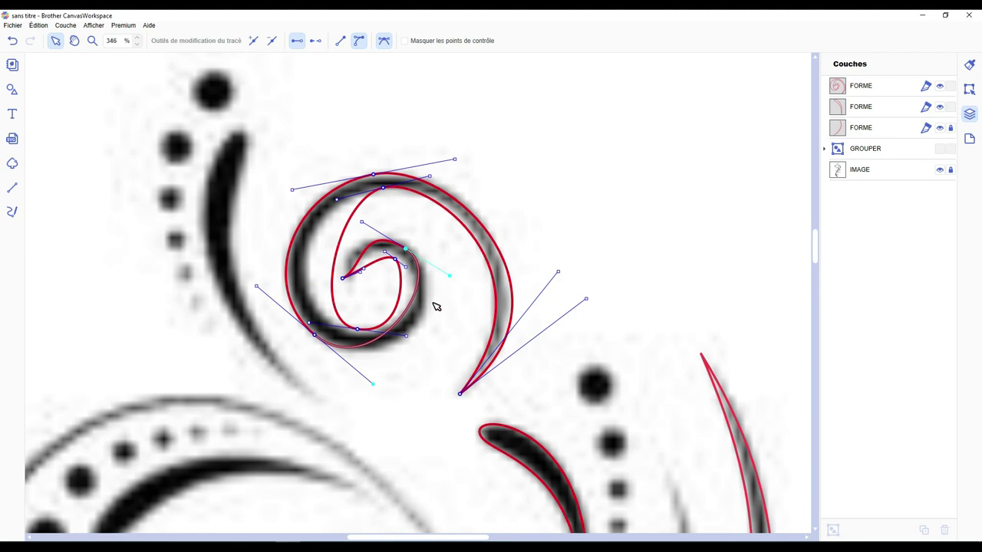
Add a point on the curl's lower outer segment, move it out to the stroke's edge and retune the neighbouring handle.
left_click(253, 41)
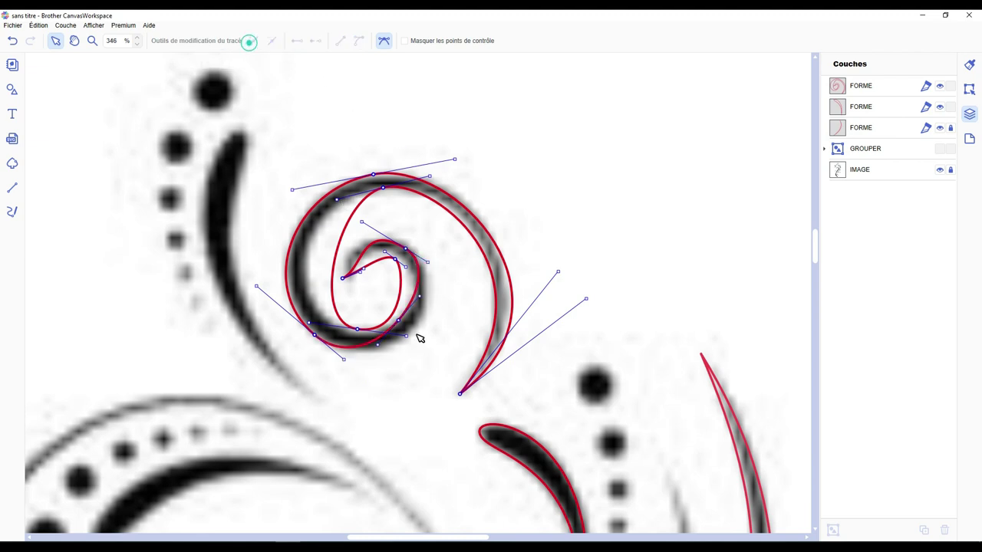
mouse_move(402, 323)
left_mouse_down()
mouse_move(438, 305)
mouse_move(417, 330)
left_mouse_up()
left_click_drag(364, 226, 382, 227)
left_click(407, 247)
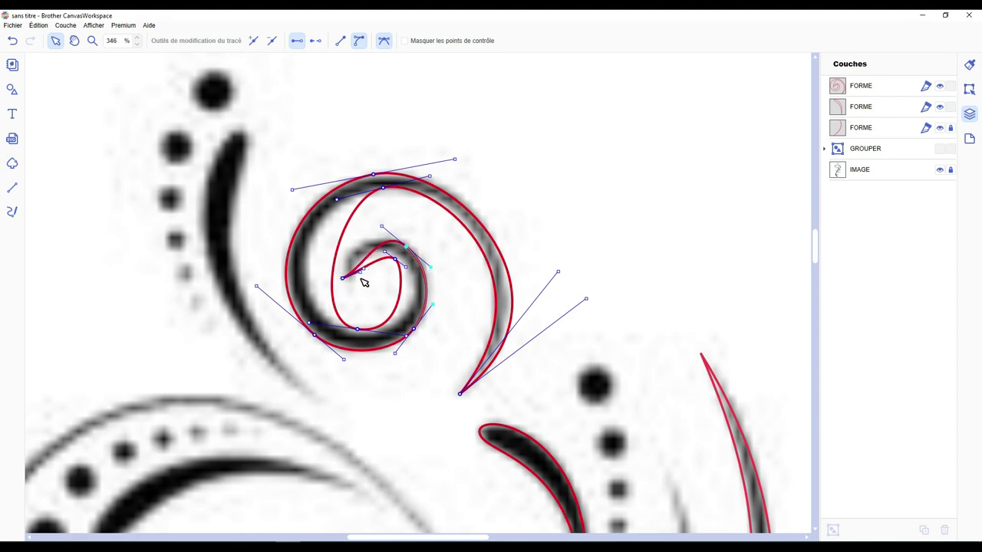
Turn off symmetric handles, move the point at the spiral's inner tip onto the stroke's end and bend its outer edge.
left_click(383, 42)
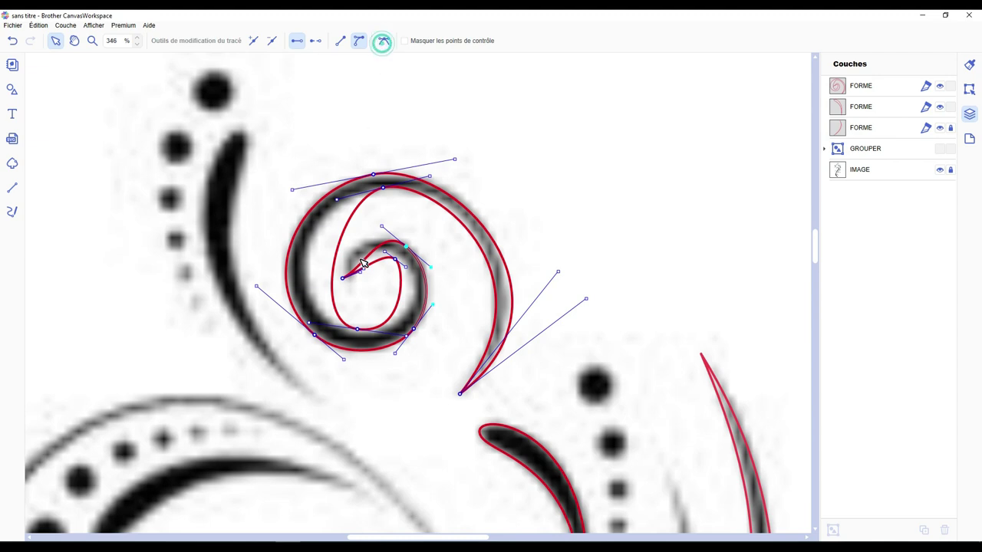
left_click(362, 270)
left_click_drag(367, 274, 348, 288)
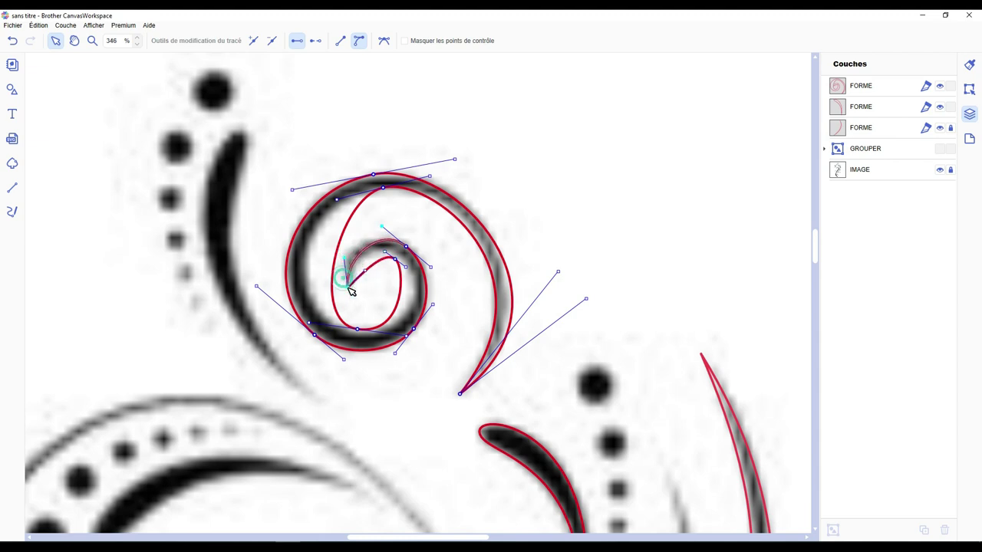
left_click(461, 390)
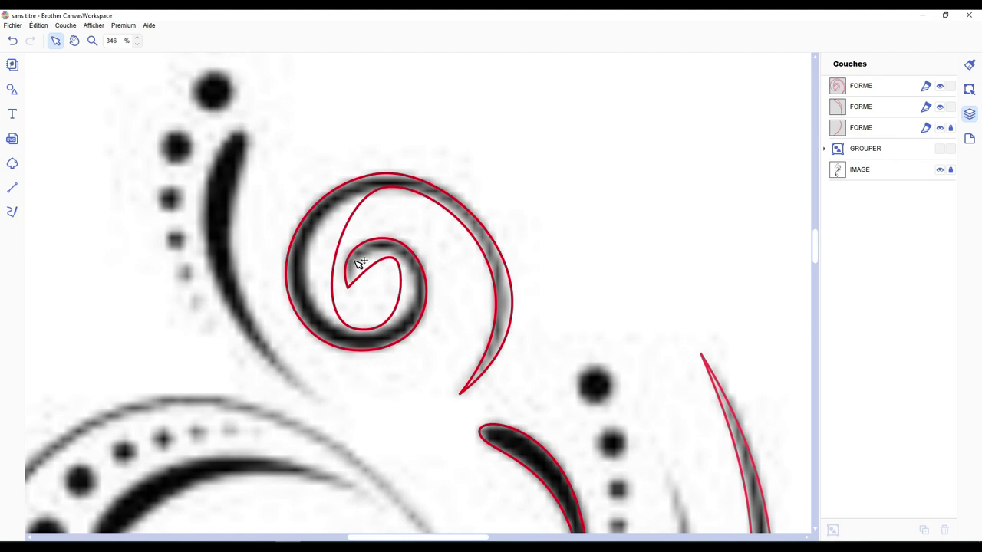
Make the spiral's top inner point symmetric again, then reposition it and its handles to follow the inner edge.
left_click(389, 184)
double_click(389, 184)
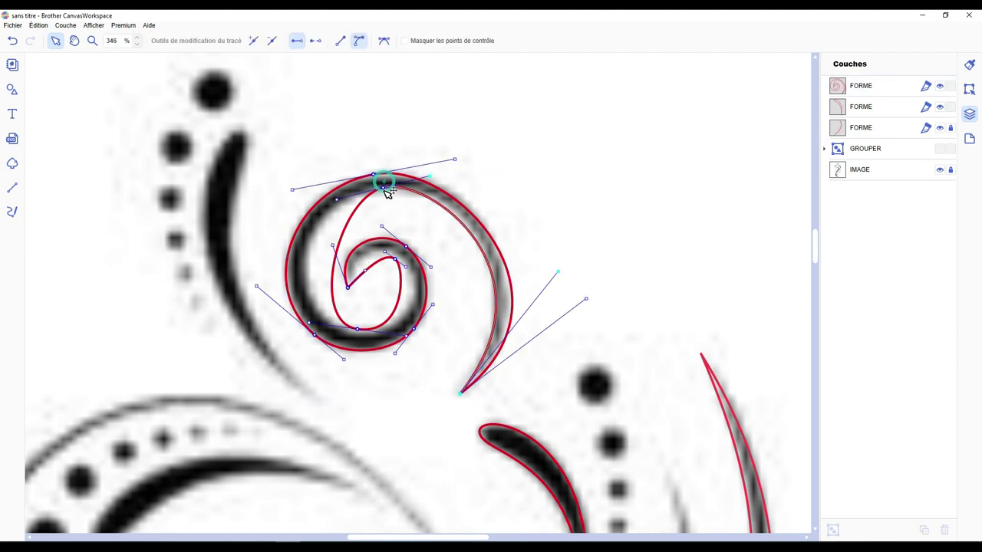
left_click(384, 40)
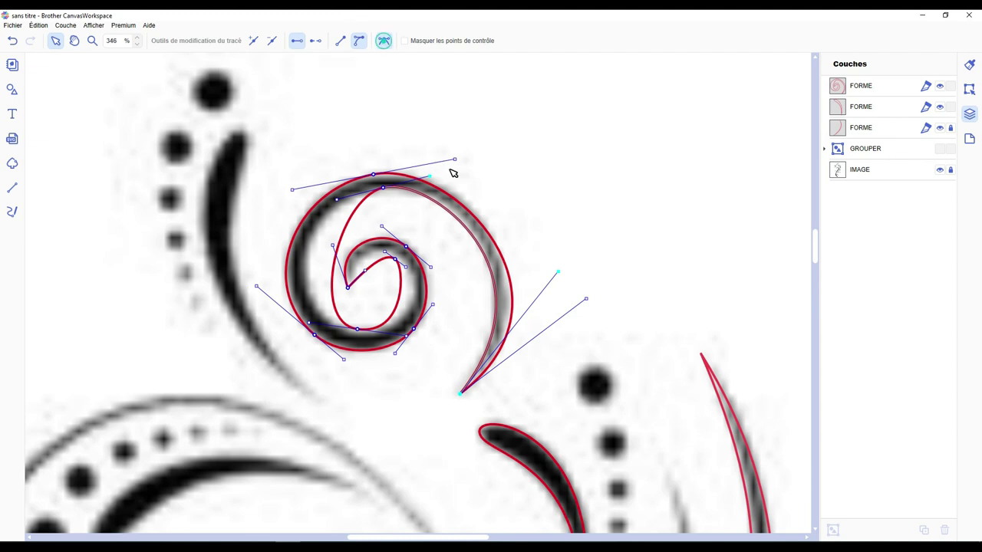
left_click_drag(383, 188, 434, 175)
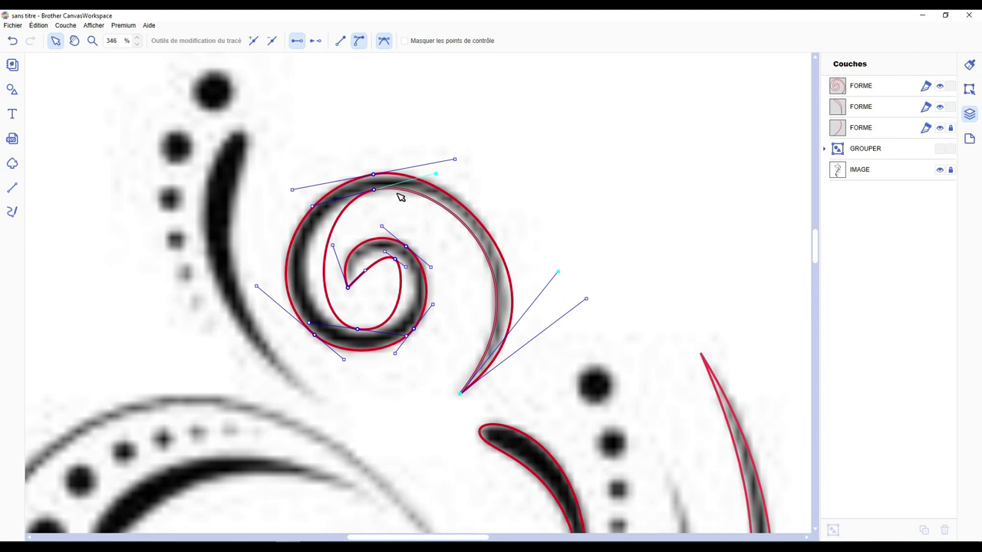
Lower the spiral's bottom inner point slightly and lengthen its handles to fit the inner edge of the stroke.
left_click(358, 330)
left_click_drag(412, 345, 421, 339)
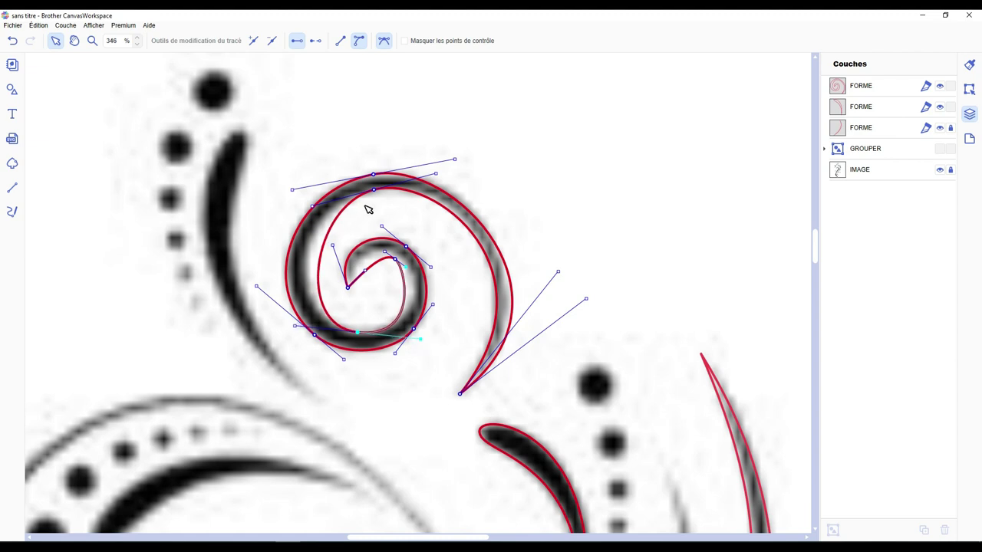
left_click(311, 242)
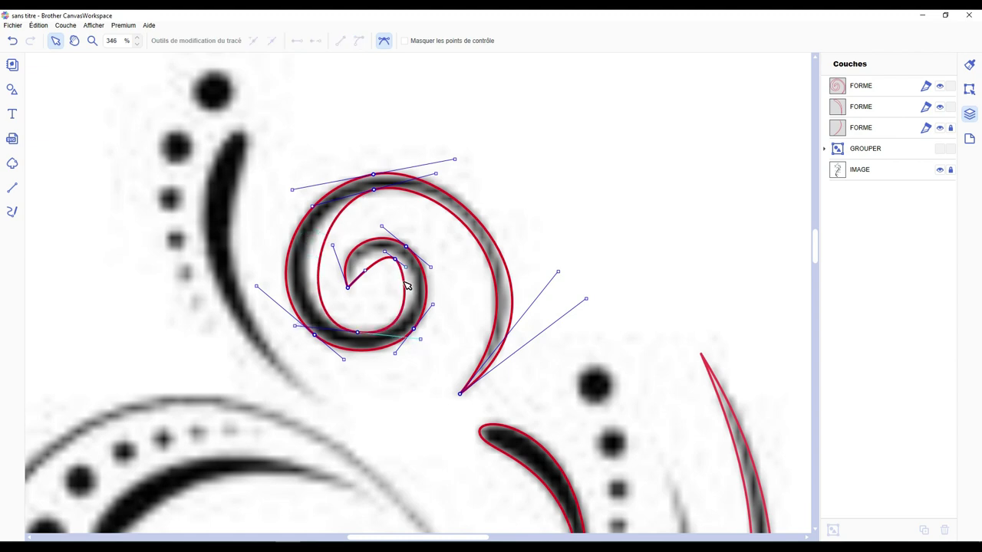
Retune the spiral's bottom inner point, then add a point on its left inner edge and move it onto the stroke's edge.
left_click(359, 334)
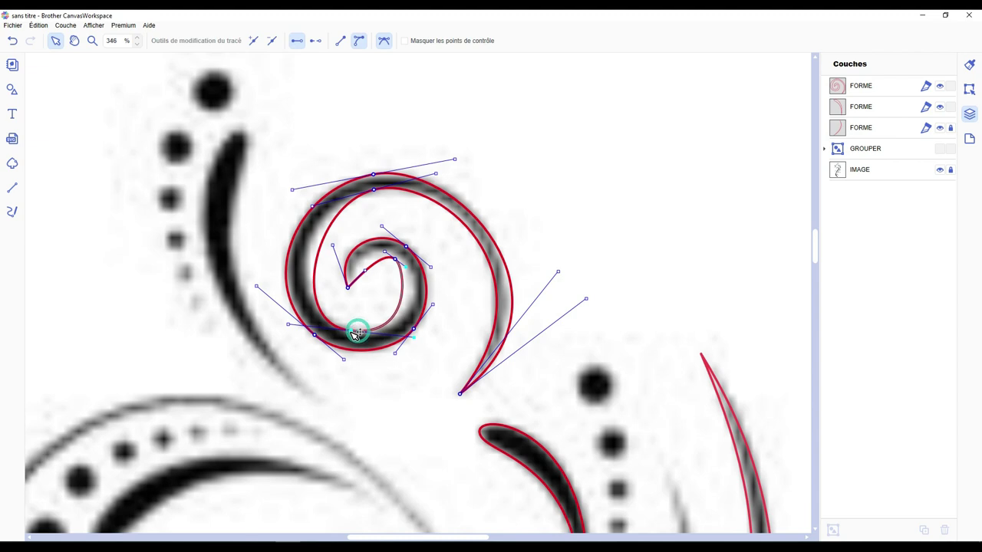
left_click(295, 327)
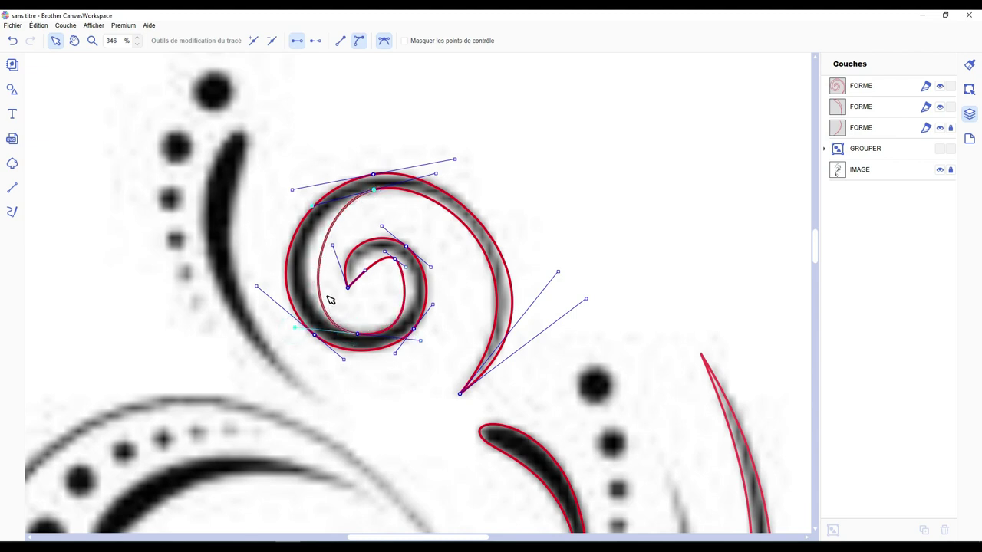
left_click(253, 40)
left_click(322, 265)
left_click_drag(322, 265, 308, 263)
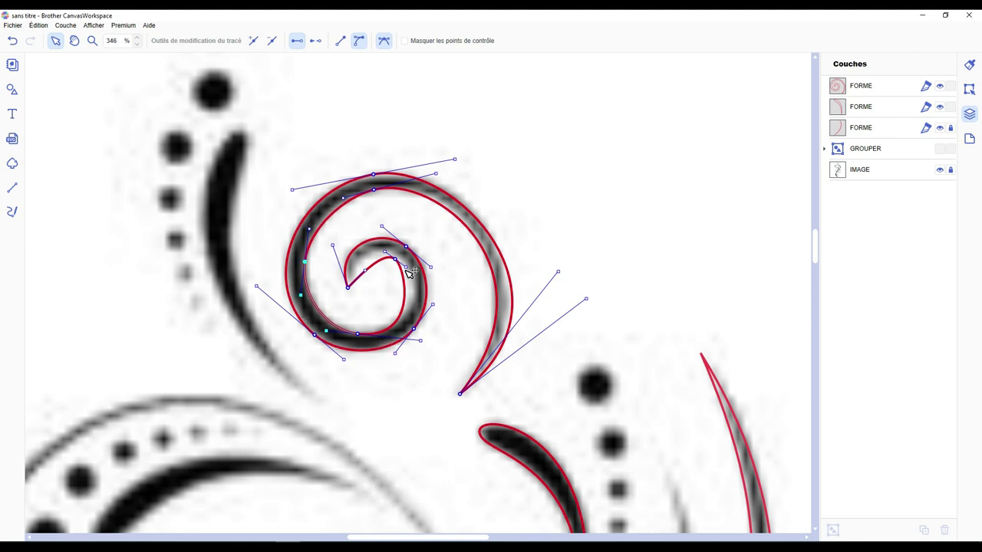
Bend the path at the spiral's inner tip with symmetric handles off, then adjust the neighbouring top inner point to fit the stroke.
left_click_drag(409, 274, 346, 257)
left_click(383, 42)
left_click(366, 268)
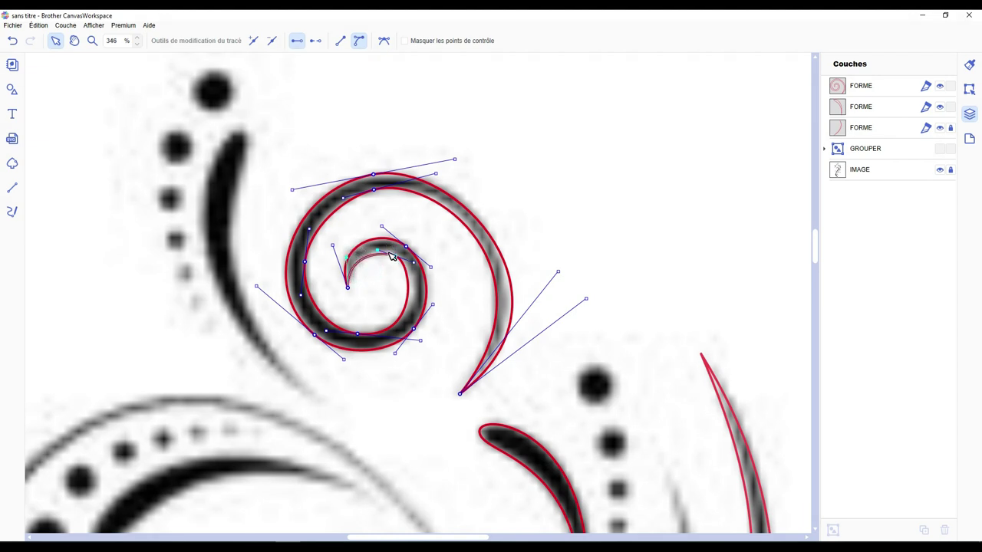
left_click(384, 40)
left_click(397, 258)
left_click_drag(398, 257, 401, 257)
left_click(545, 199)
scroll(574, 210, "down", 1)
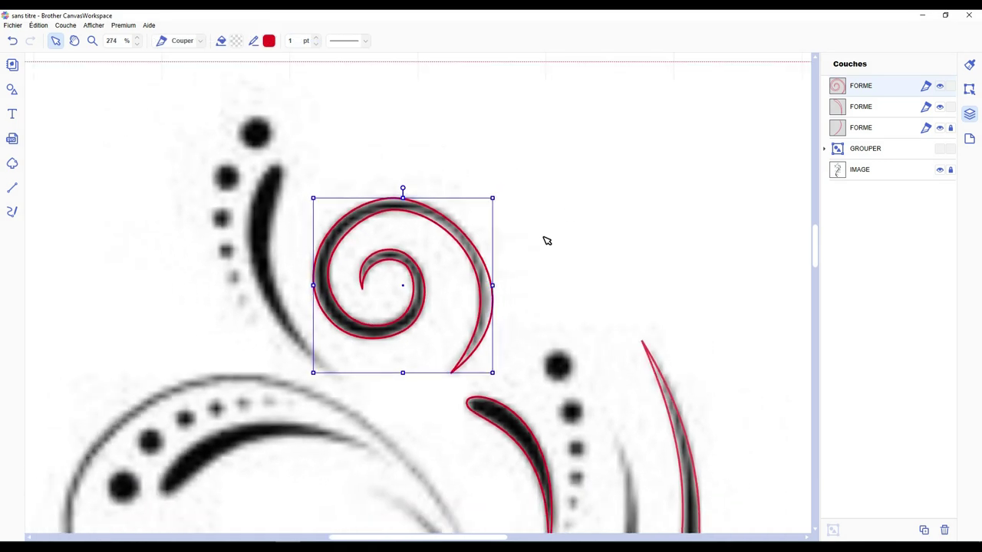
Hide the background image and inspect the traced spiral, leaf and stem outlines on their own.
left_click(940, 170)
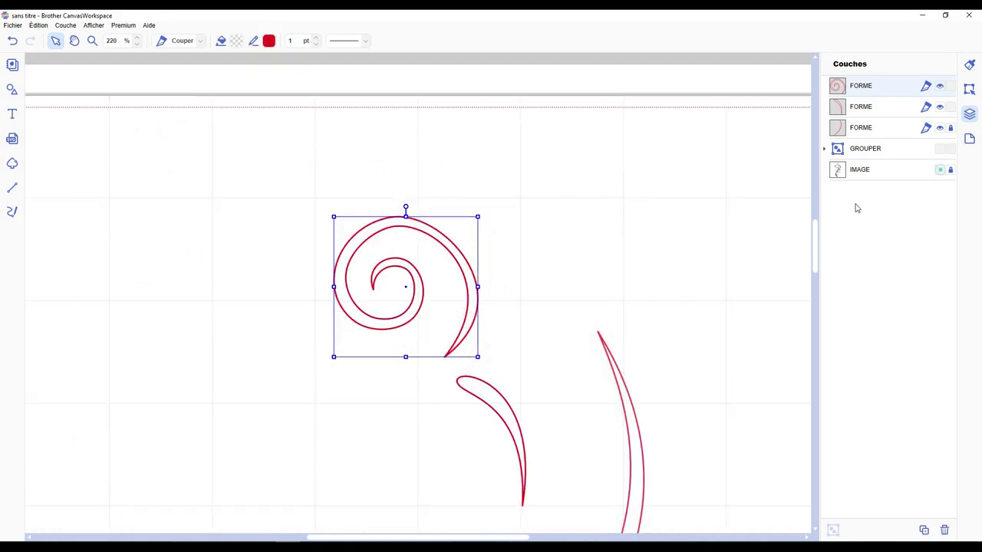
left_click(562, 169)
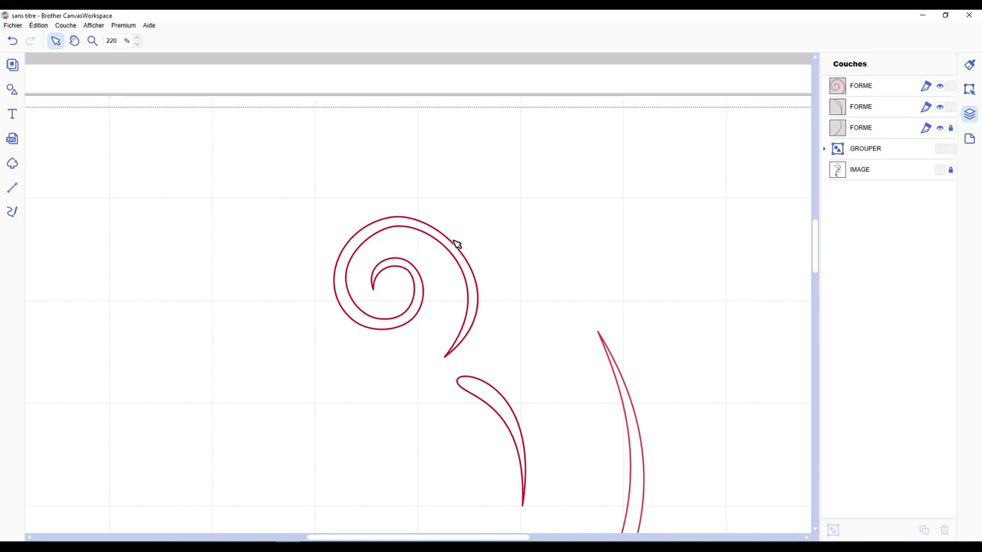
left_click(943, 170)
left_click(942, 170)
Show the background image again and lock the spiral and small leaf shapes.
left_click(940, 169)
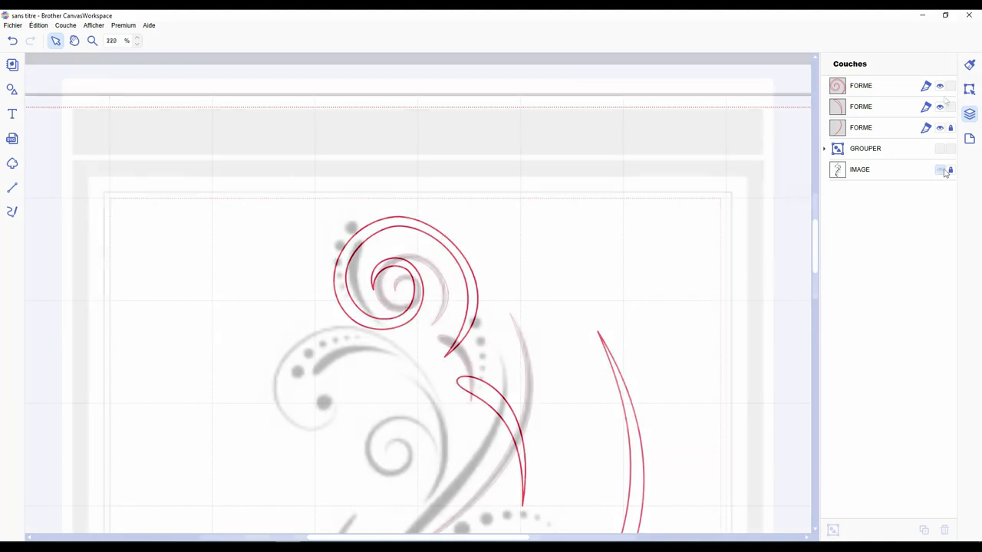
left_click(653, 199)
scroll(506, 271, "down", 5)
left_click(443, 224)
Examine the whole scroll image, comparing the traced shapes with the strokes and dots still left to trace.
scroll(414, 300, "up", 5)
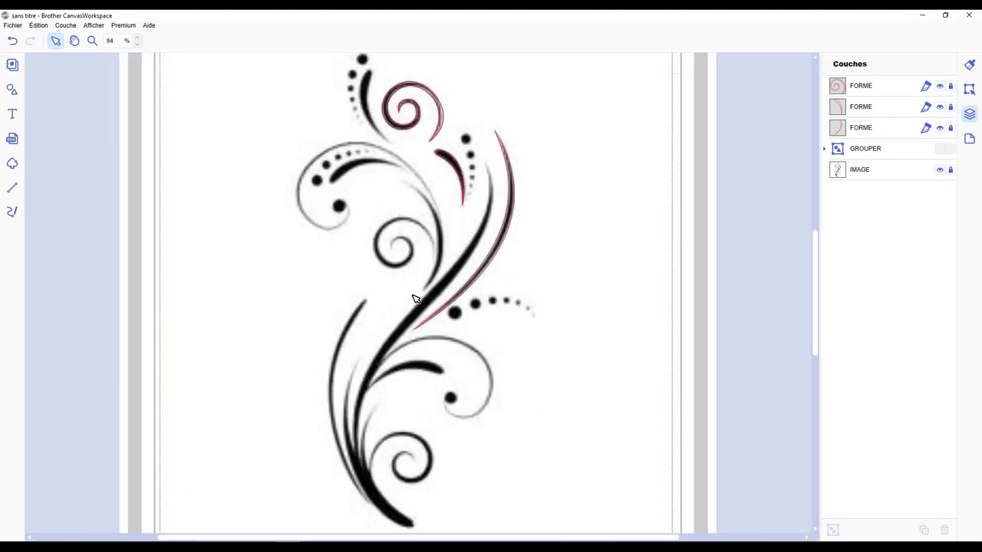
scroll(504, 377, "down", 1)
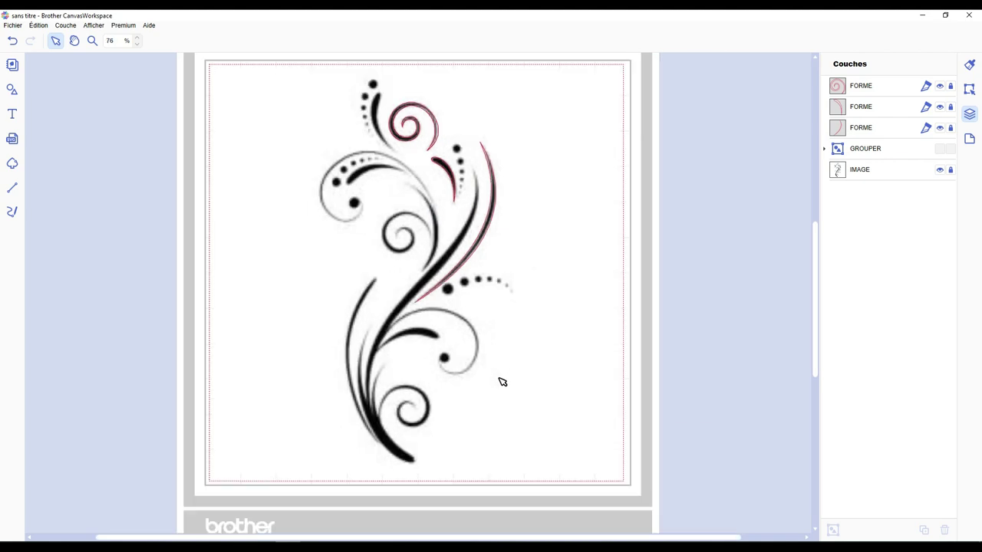
scroll(502, 382, "up", 2)
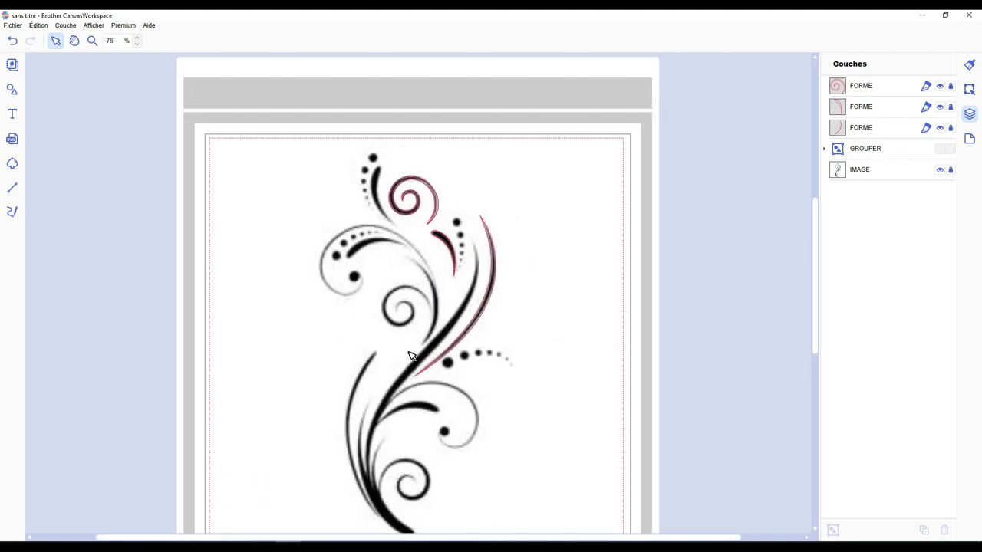
scroll(418, 292, "up", 4)
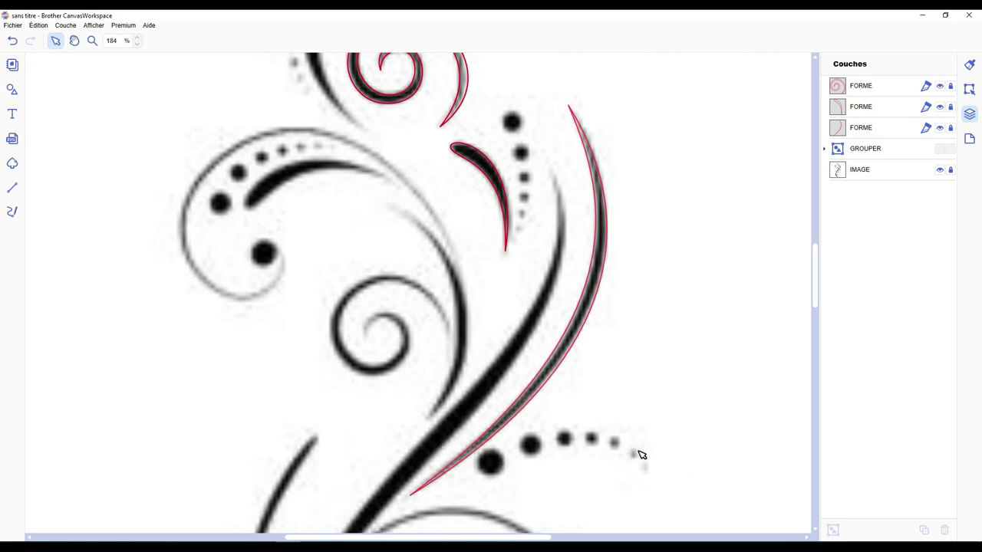
scroll(207, 275, "up", 1)
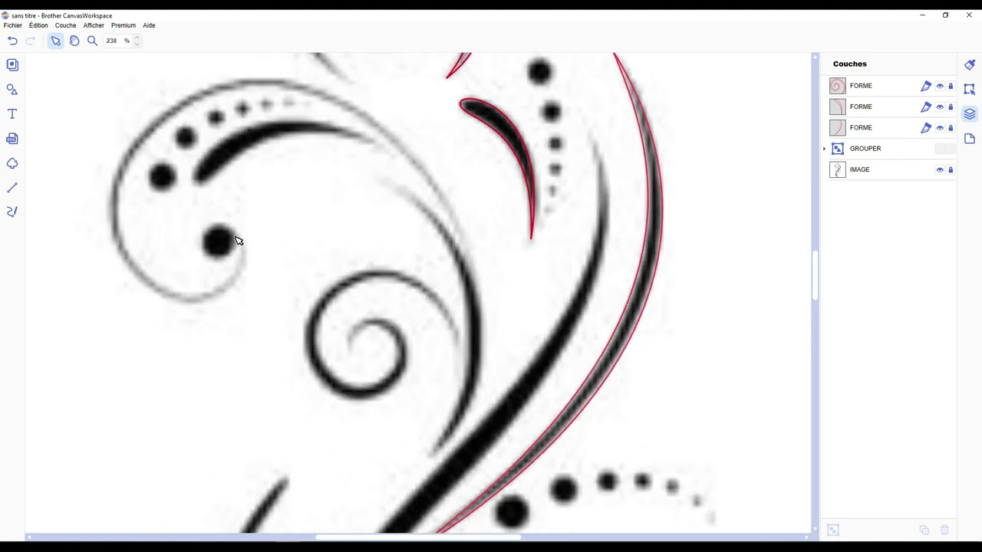
scroll(554, 222, "up", 3)
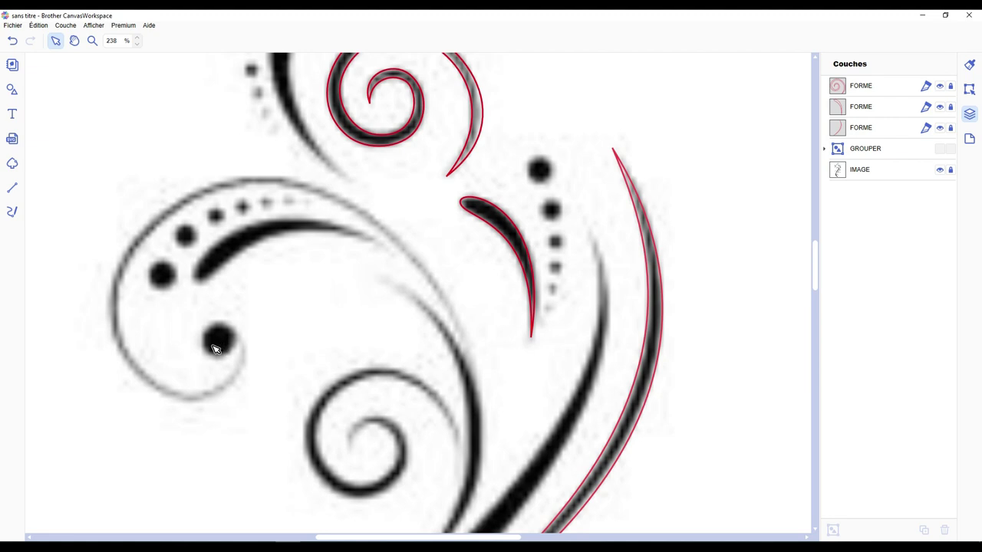
scroll(252, 361, "down", 5)
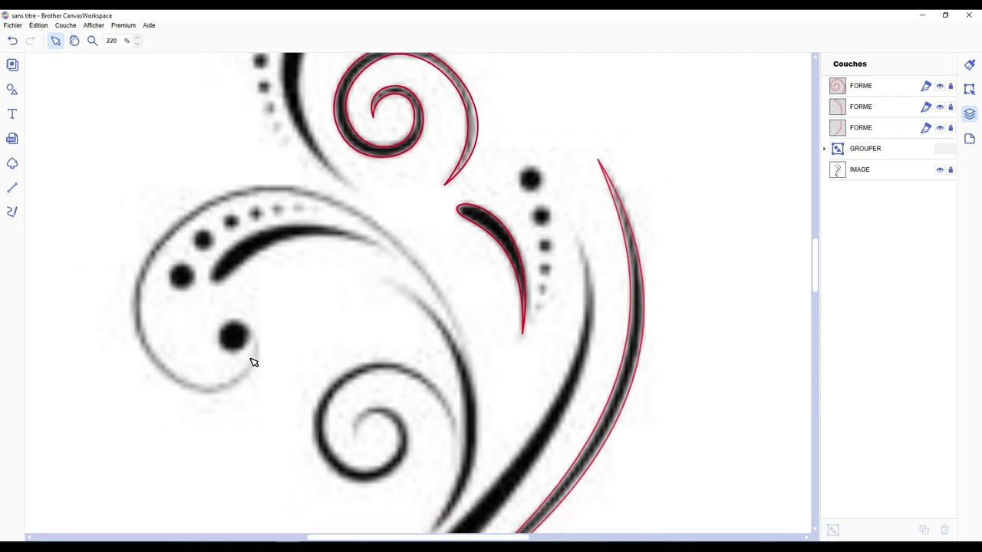
scroll(254, 362, "down", 1)
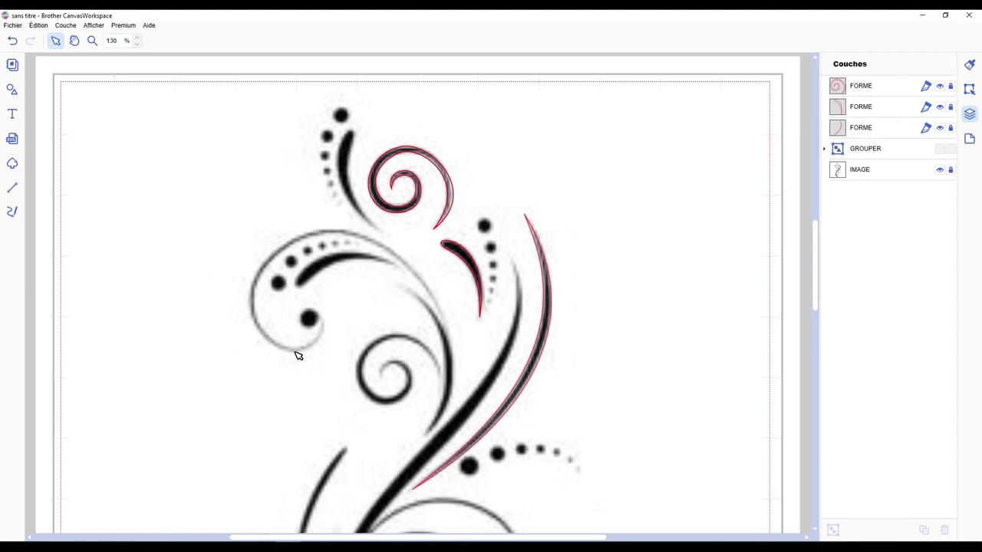
scroll(299, 356, "down", 8)
scroll(298, 356, "up", 5)
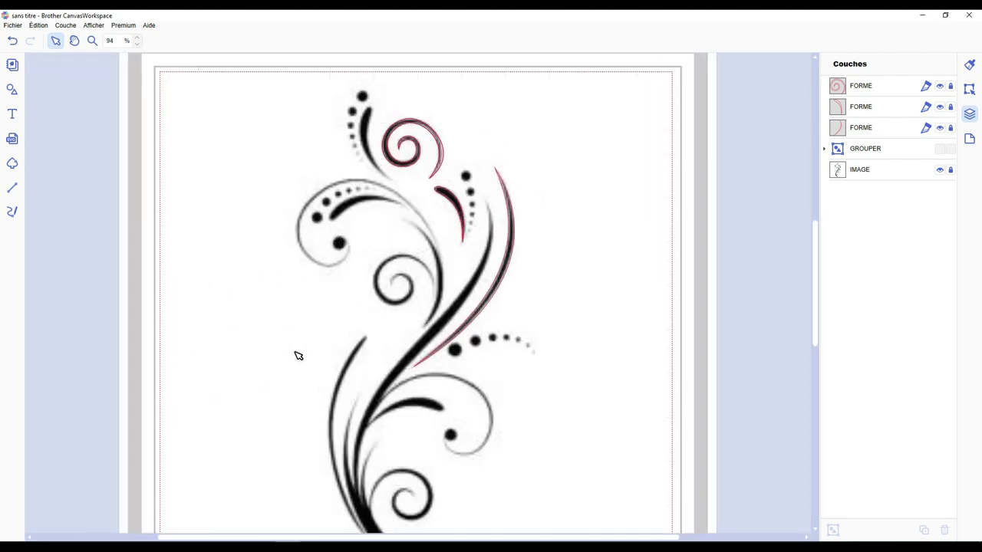
scroll(299, 356, "down", 3)
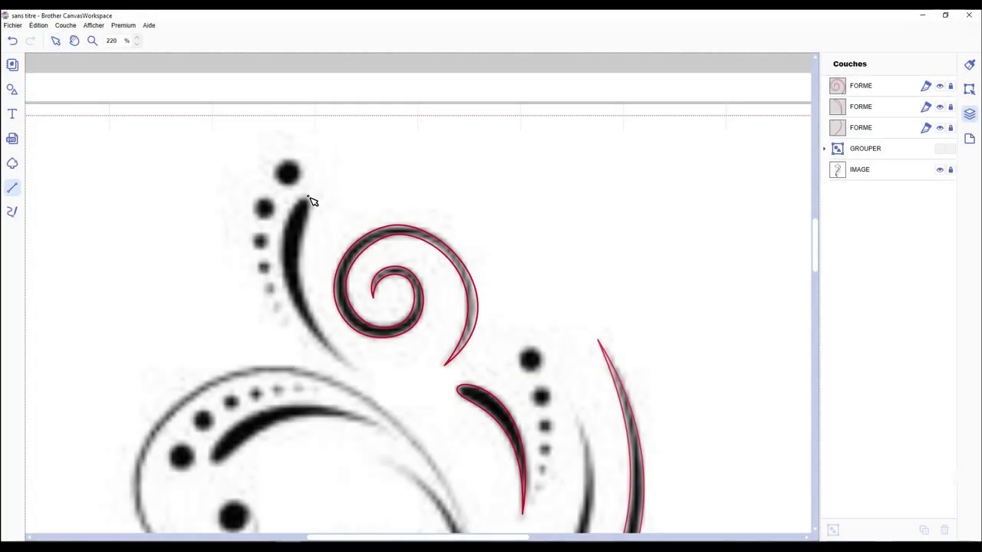
Draw a closed three-point outline over the thick leaf beside the traced spiral and give it a red line colour.
left_click(307, 199)
left_click(55, 41)
left_click(269, 41)
left_click(364, 268)
left_click(567, 347)
Convert all of the new leaf outline's points to curves and bend its sides onto the stroke's edges.
double_click(330, 284)
left_click_drag(229, 137, 429, 454)
left_click(359, 41)
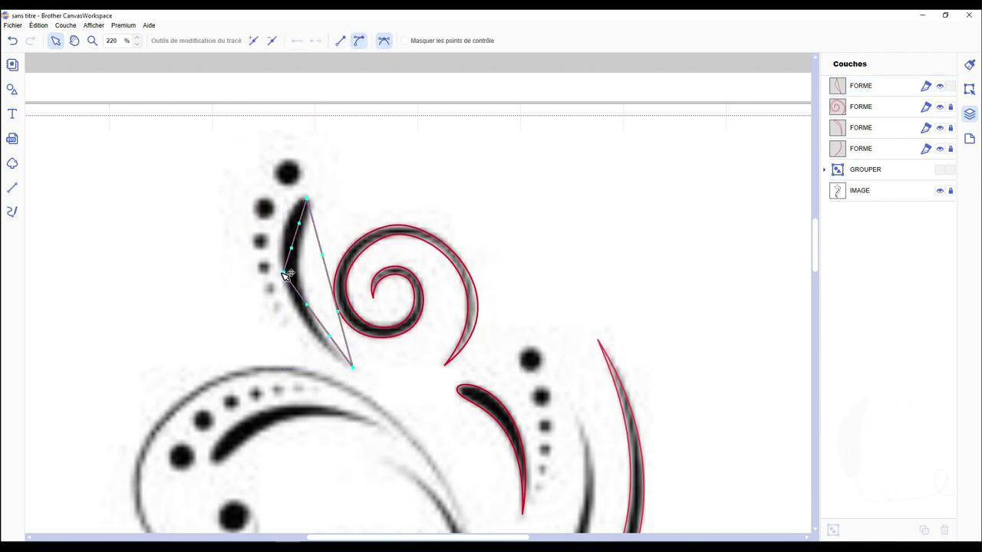
left_click_drag(330, 336, 285, 332)
left_click_drag(337, 312, 276, 308)
left_click_drag(322, 255, 330, 227)
left_click_drag(285, 333, 254, 278)
left_click(474, 235)
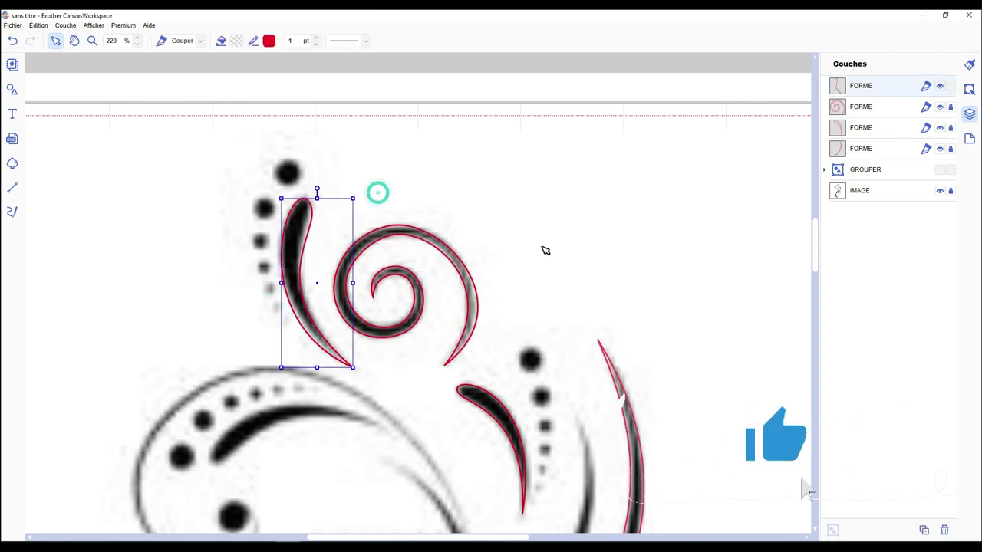
Reopen the upper leaf outline for point editing, refine the handles around its rounded end and lock the shape.
left_click(951, 85)
scroll(431, 327, "down", 2)
left_click(951, 85)
double_click(304, 130)
left_click_drag(329, 103, 321, 94)
left_click_drag(254, 160, 259, 164)
left_click_drag(239, 196, 243, 186)
left_click(406, 74)
left_click(951, 85)
scroll(326, 257, "down", 2)
Draw a closed three-point outline over the thick leaf inside the large curl and colour its line red.
left_click(13, 188)
left_click(396, 216)
left_click(265, 197)
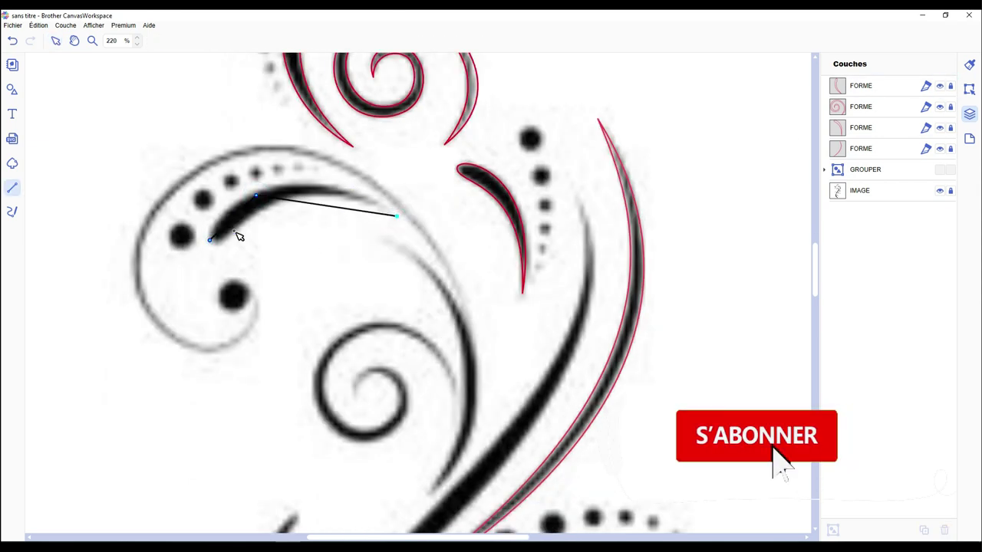
double_click(212, 240)
left_click(269, 41)
left_click(366, 275)
left_click(569, 346)
Delete the middle point of the leaf outline inside the large curl and turn off symmetric handles.
double_click(265, 196)
key("Delete")
left_click(383, 40)
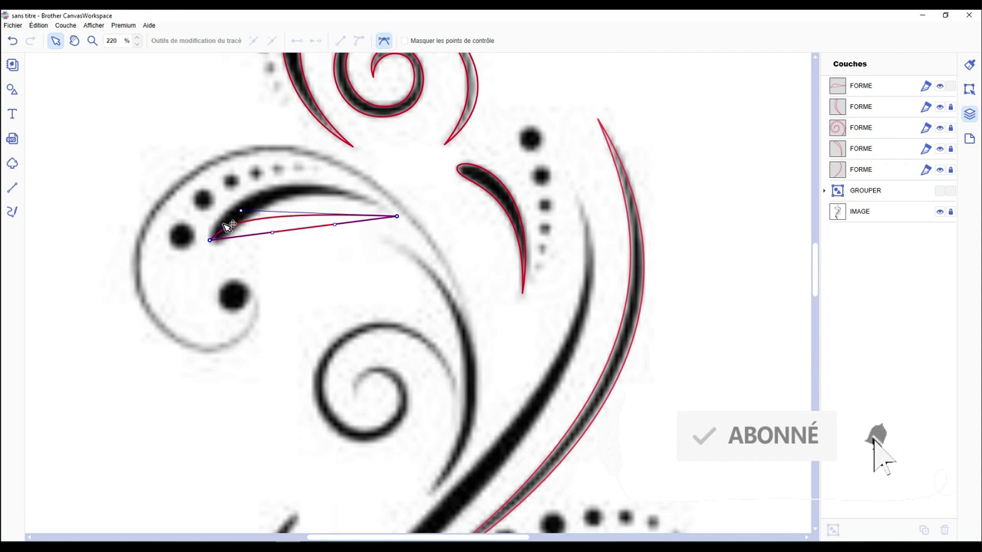
Round the leaf outline's thick end, bend both sides onto the stroke's edges and lock the shape.
left_click(212, 239)
left_click_drag(240, 263, 231, 250)
left_click_drag(334, 225, 268, 163)
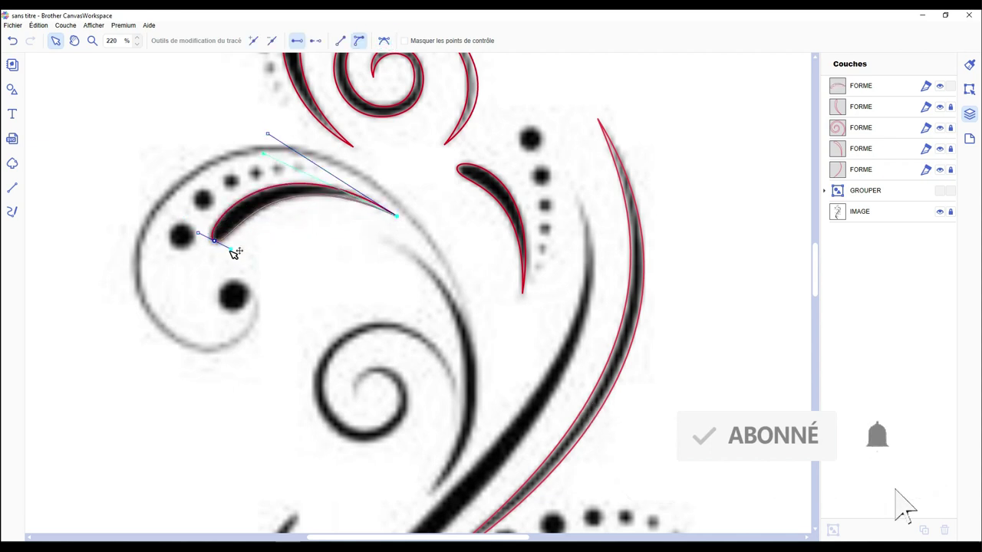
left_click_drag(231, 249, 235, 252)
left_click(348, 247)
left_click(950, 86)
Draw a closed three-point outline along the curved stem beside the untraced middle spiral.
scroll(464, 282, "down", 1)
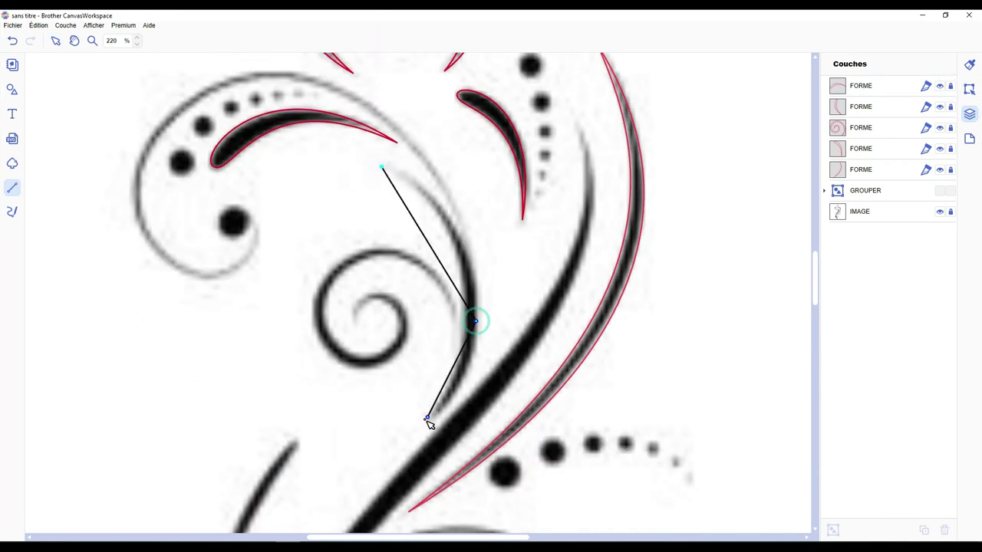
double_click(435, 415)
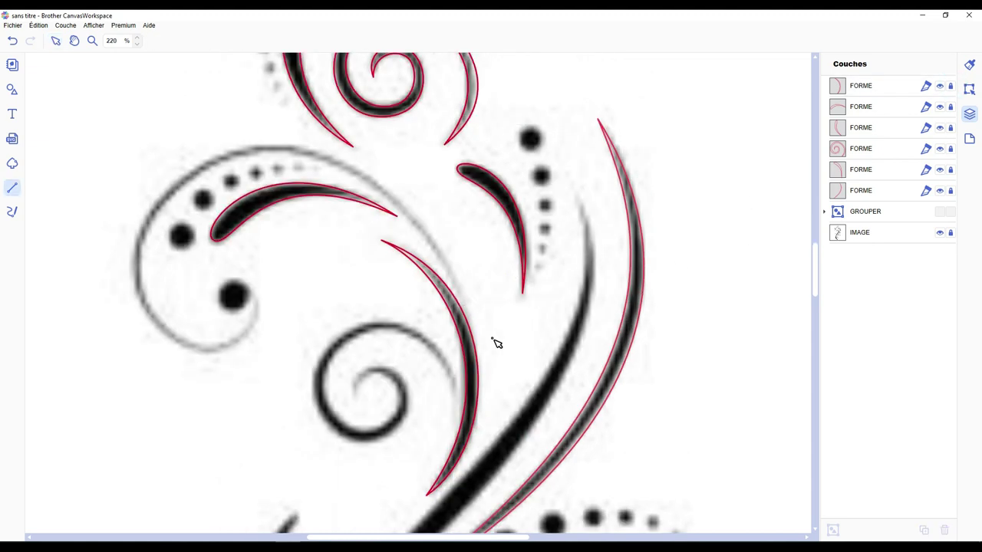
Bend the lower side of the thick leaf outline in the lower half of the scroll onto its stroke.
scroll(282, 335, "down", 5)
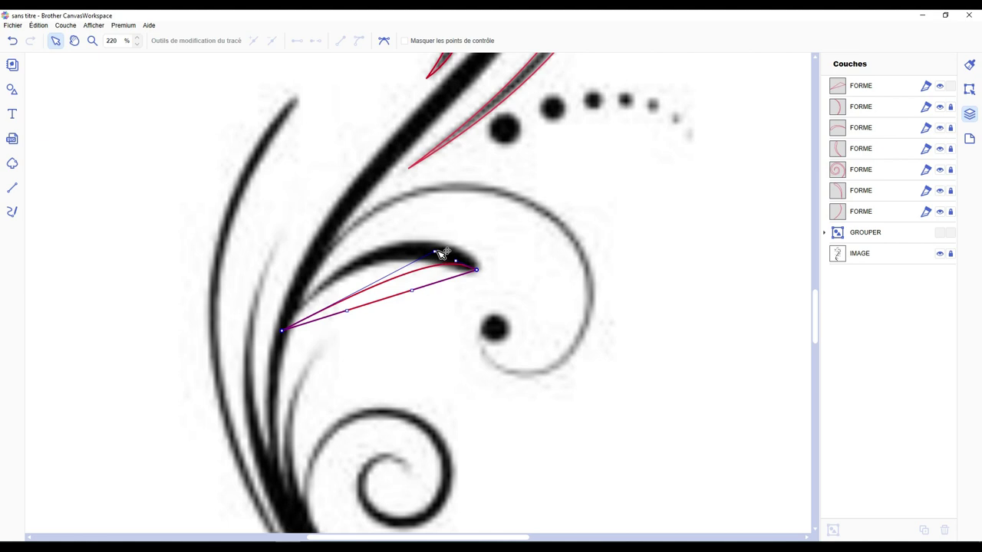
left_click_drag(347, 311, 340, 256)
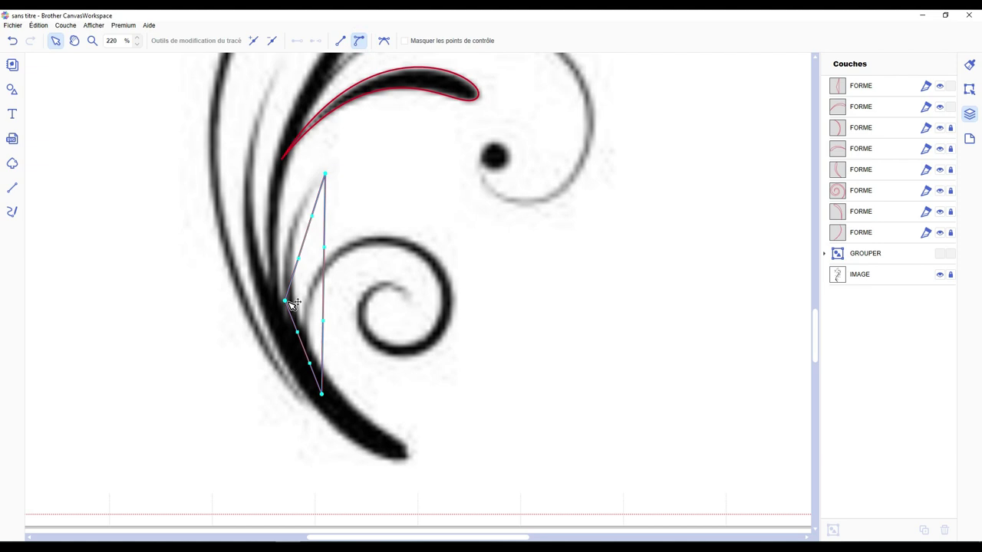
Delete the middle point of the small blade outline beside the lower spiral and bend its sides onto the stroke.
left_click(285, 301)
key("Delete")
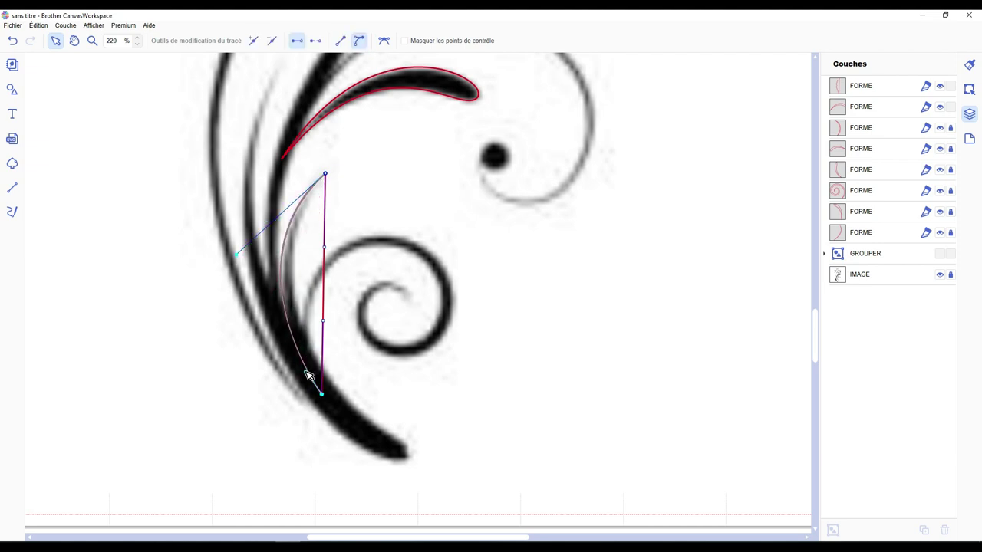
left_click_drag(323, 321, 276, 287)
left_click_drag(325, 247, 283, 232)
left_click_drag(276, 287, 281, 293)
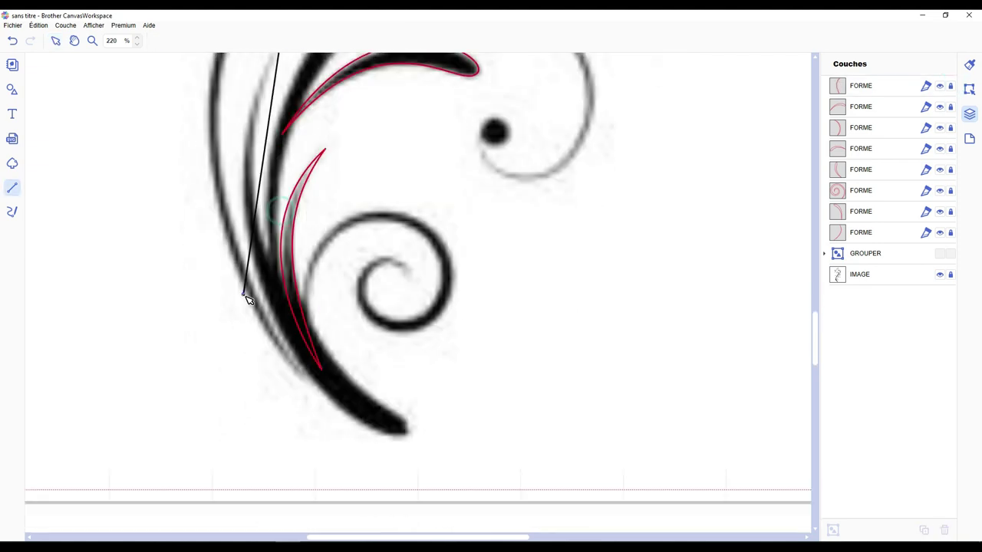
Outline the longer thin blade to the left of the lower main stem and bend its sides onto the stroke's edges.
left_click_drag(247, 286, 257, 176)
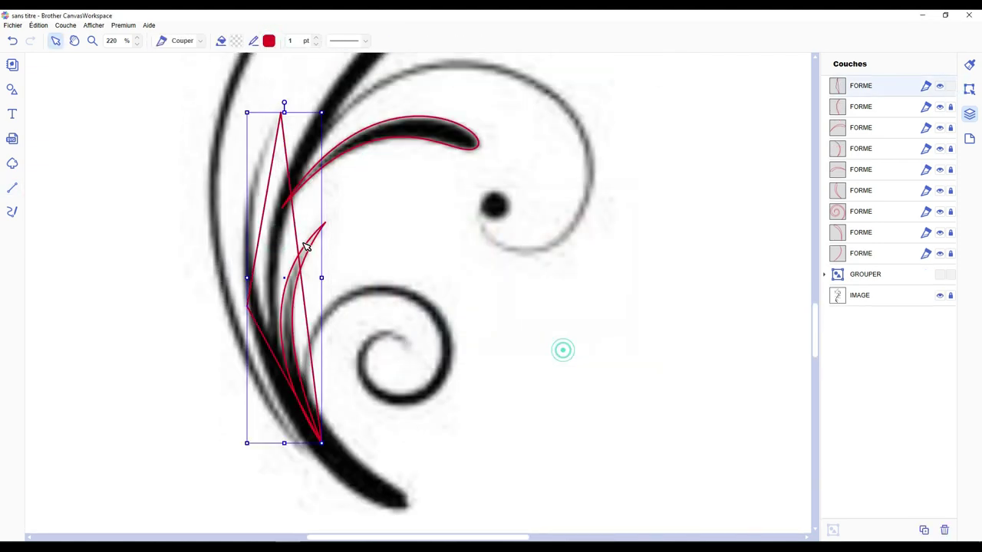
mouse_move(270, 353)
left_mouse_down()
mouse_move(250, 307)
mouse_move(201, 317)
mouse_move(182, 276)
left_mouse_up()
left_click_drag(297, 398, 303, 457)
left_click_drag(321, 444, 323, 448)
left_click_drag(309, 336, 203, 283)
mouse_move(294, 222)
left_mouse_down()
mouse_move(258, 179)
mouse_move(221, 305)
left_mouse_up()
left_click(714, 171)
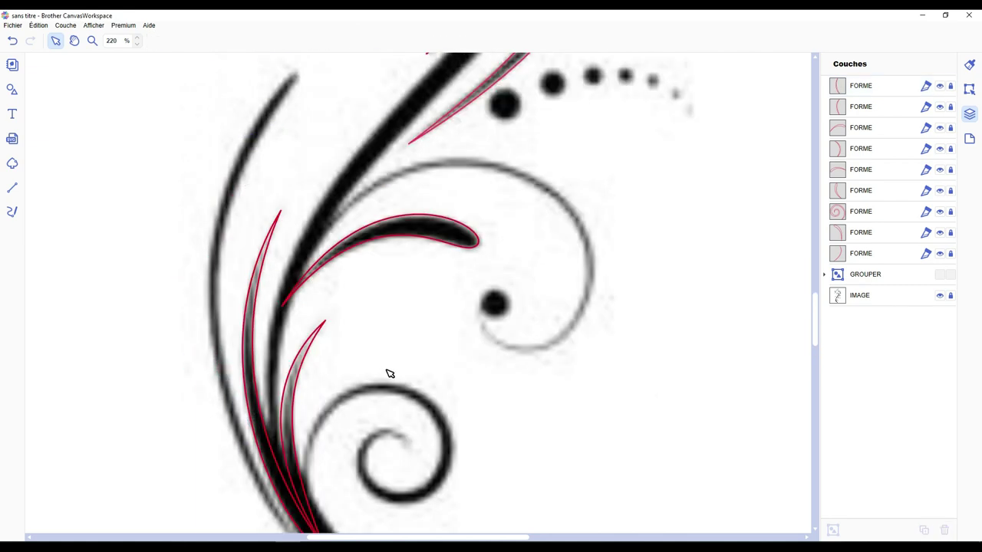
Draw a closed outline around the large upper curl, placing points along its outer edge to the dot and back along its inner edge.
scroll(386, 371, "up", 19)
scroll(391, 367, "down", 1)
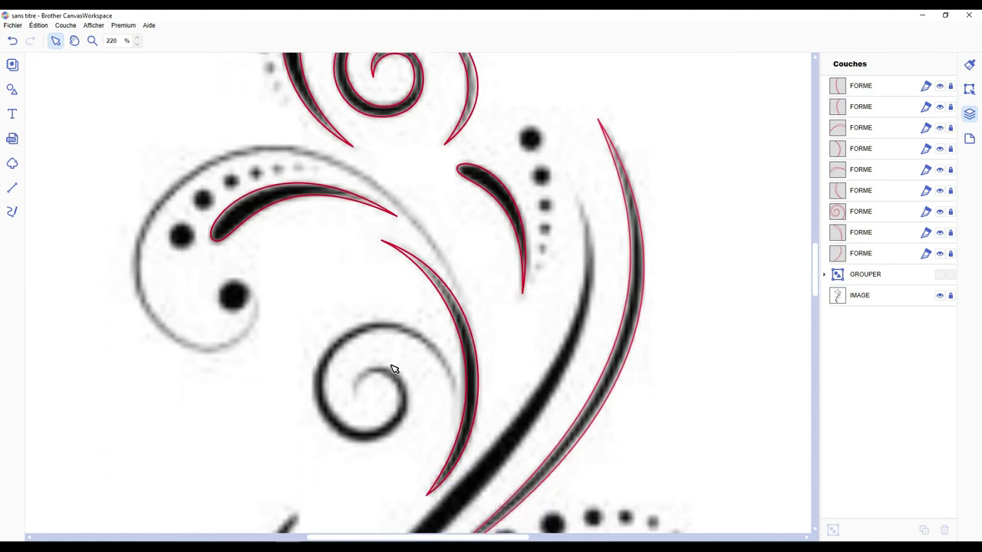
left_click(478, 362)
left_click(318, 152)
left_click(135, 245)
left_click(199, 353)
left_click(236, 292)
left_click(211, 343)
left_click(148, 243)
left_click(315, 156)
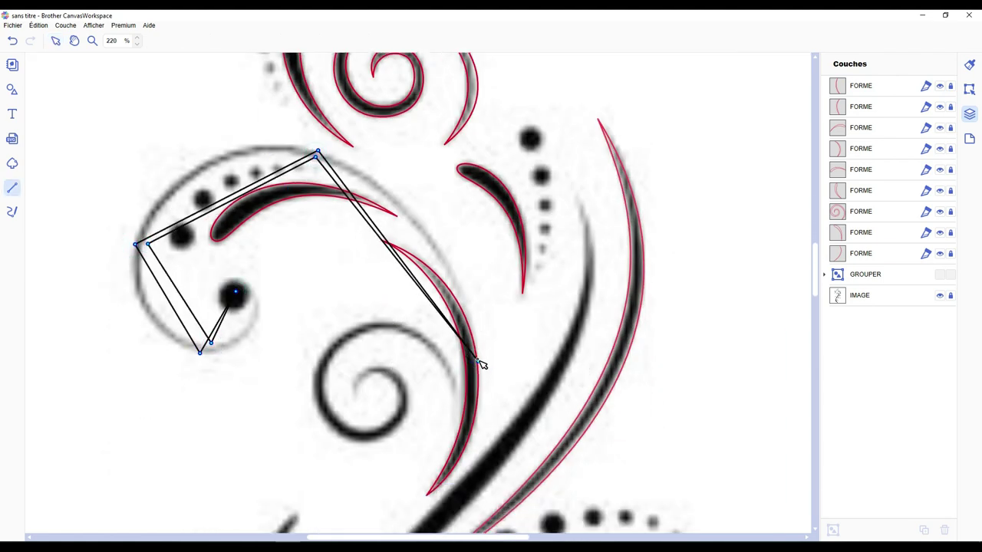
Convert the large curl's outline to curves and roughly bend its top, left side, lower hook and tail towards the stroke.
left_click(359, 40)
left_click(383, 41)
left_click_drag(370, 225, 347, 203)
left_click_drag(371, 221, 411, 171)
left_click_drag(347, 203, 359, 168)
left_click_drag(197, 213, 155, 194)
left_click_drag(179, 318, 154, 342)
left_click_drag(219, 326, 232, 342)
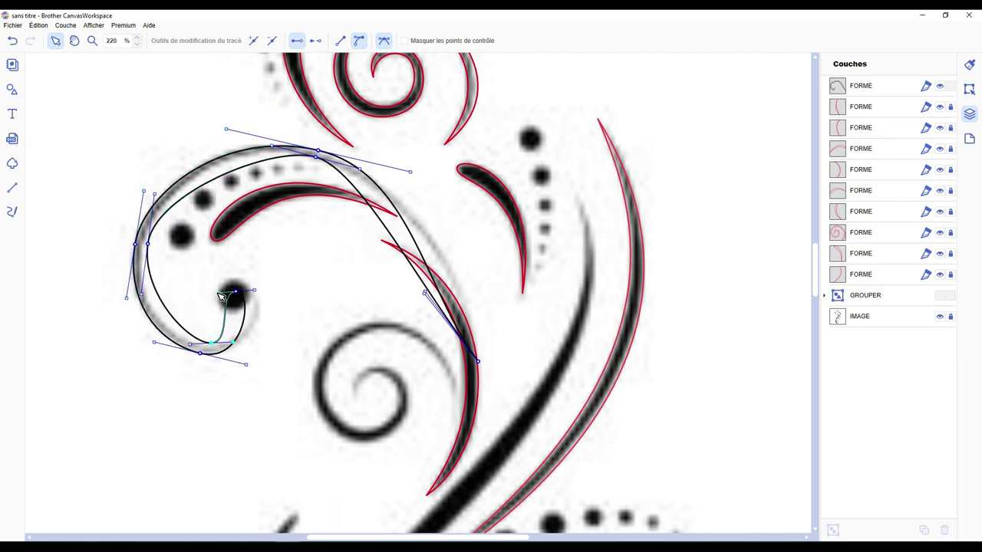
left_click_drag(426, 292, 396, 293)
Turn off symmetric handles and fit both edges of the large curl's long tail to the stroke.
left_click(384, 41)
left_click_drag(564, 432, 465, 274)
left_click_drag(479, 361, 477, 361)
left_click_drag(465, 275, 471, 284)
left_click_drag(410, 172, 409, 166)
left_click_drag(318, 150, 304, 148)
left_click_drag(393, 161, 404, 161)
left_click_drag(400, 296, 465, 258)
left_click_drag(360, 170, 353, 165)
Reposition the points and handles at the large curl's top and left inner edge to follow the stroke.
left_click_drag(316, 157, 369, 160)
left_click_drag(144, 191, 157, 173)
left_click_drag(148, 244, 146, 244)
left_click_drag(236, 152, 244, 144)
left_click_drag(302, 155, 304, 155)
left_click_drag(155, 174, 154, 179)
Refine the large curl's lower outer edge and add points to fit the hook that ends at the dot.
left_click(255, 345)
left_click_drag(135, 244, 135, 248)
left_click_drag(246, 364, 247, 358)
left_click(254, 41)
left_click_drag(244, 324, 256, 320)
left_click_drag(239, 292, 238, 285)
left_click(253, 41)
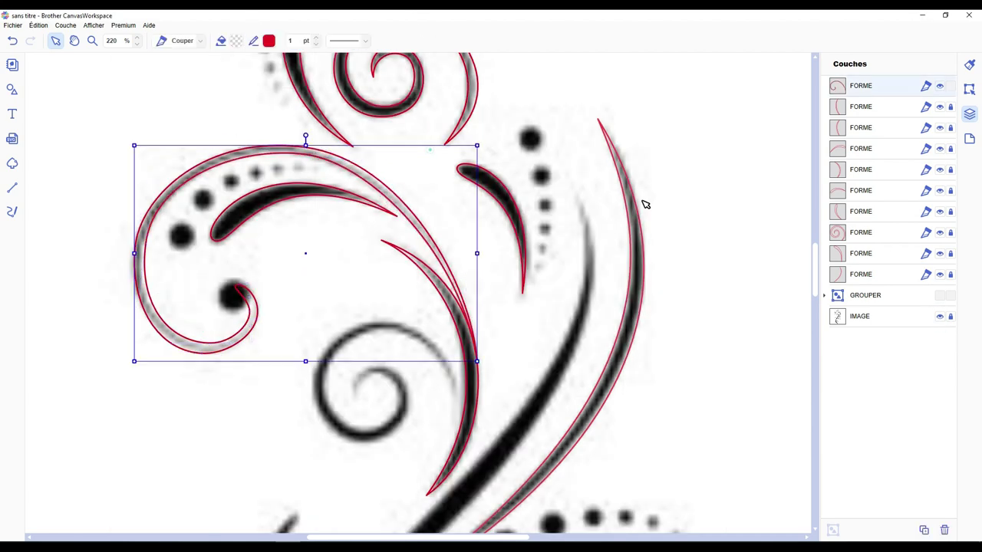
Refine the large curl's inner edge along its left side and lower hook to follow the stroke.
left_click(940, 316)
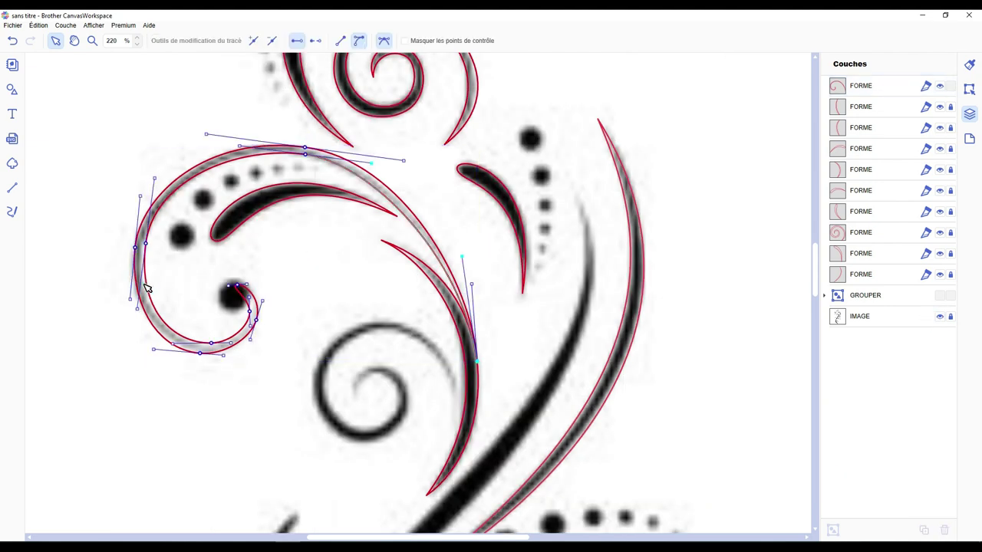
left_click_drag(147, 288, 149, 251)
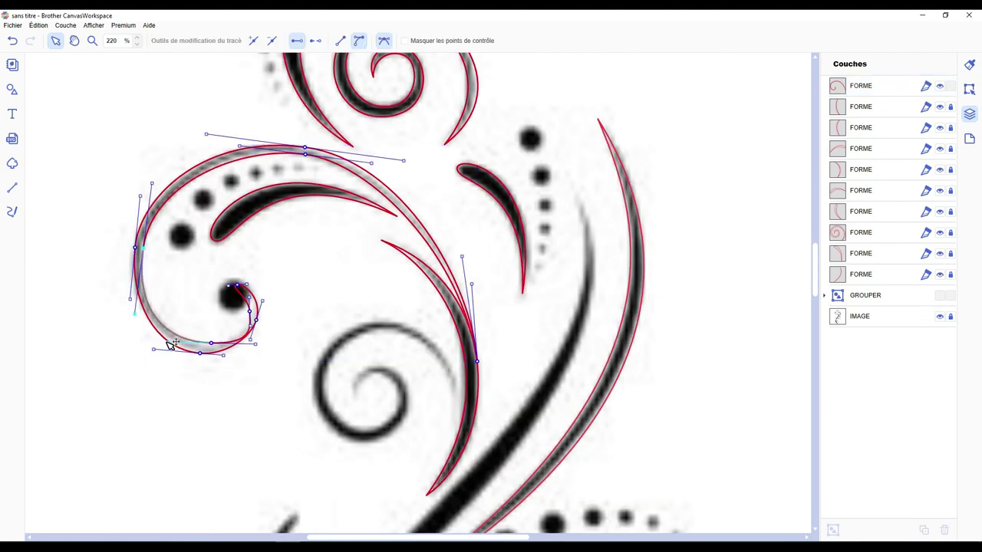
left_click_drag(176, 346, 234, 345)
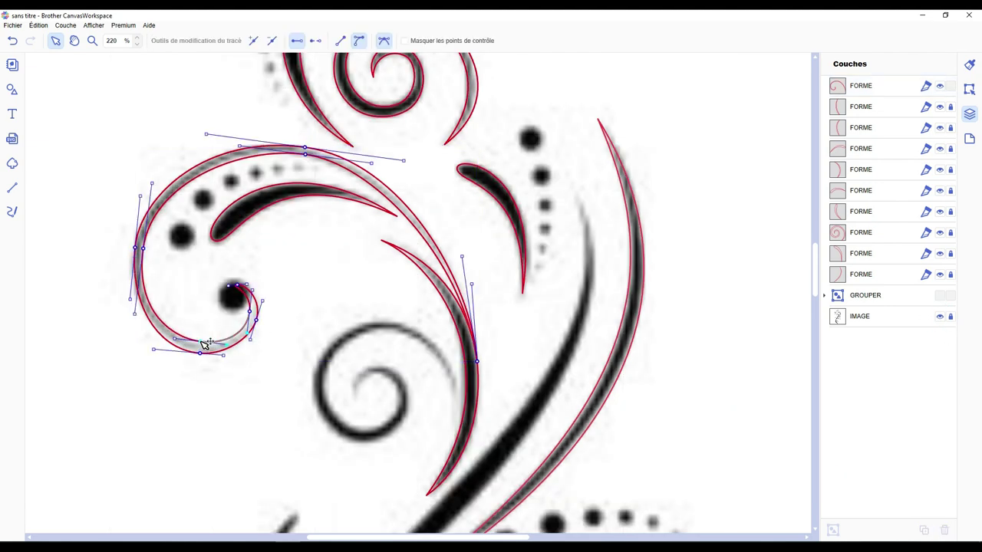
left_click(136, 251)
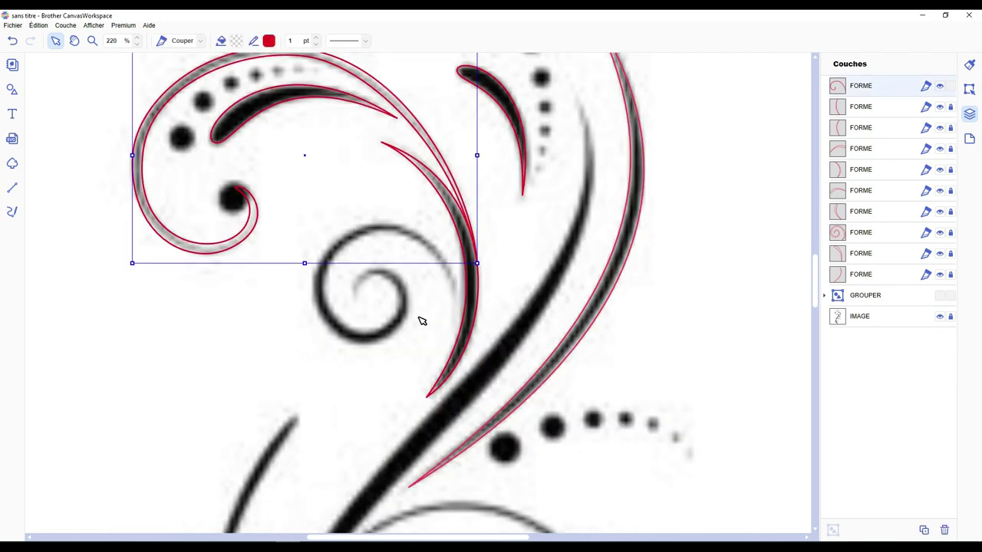
Outline the spiral beneath the large curl with straight segments, colour the line red and open its points for editing.
left_click(455, 290)
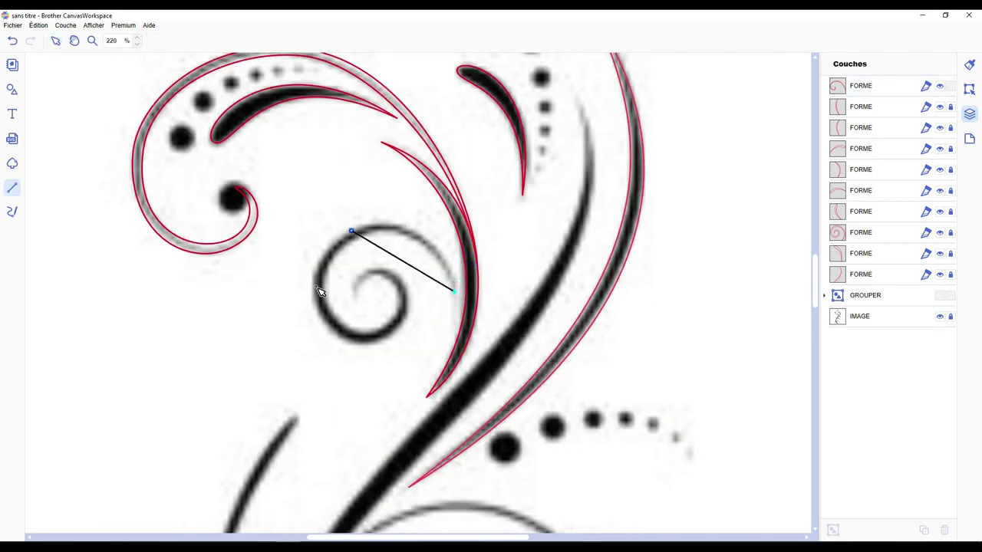
left_click(454, 292)
left_click(269, 41)
double_click(358, 247)
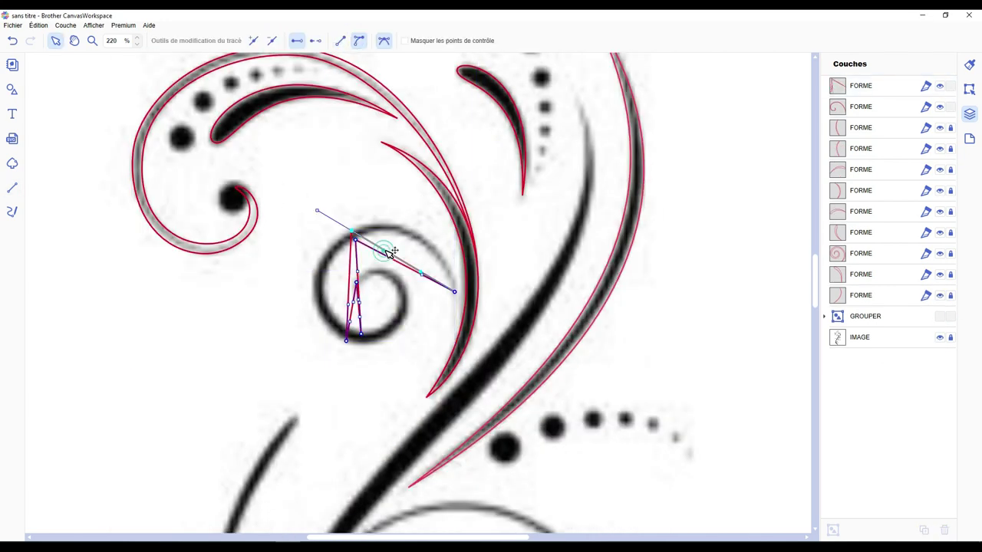
Bend the upper spiral's edges, turn off symmetric handles and fit its tip, top, outer side and inner coil to the stroke.
left_click_drag(391, 252, 390, 204)
left_click_drag(393, 259, 388, 218)
left_click_drag(359, 303, 286, 315)
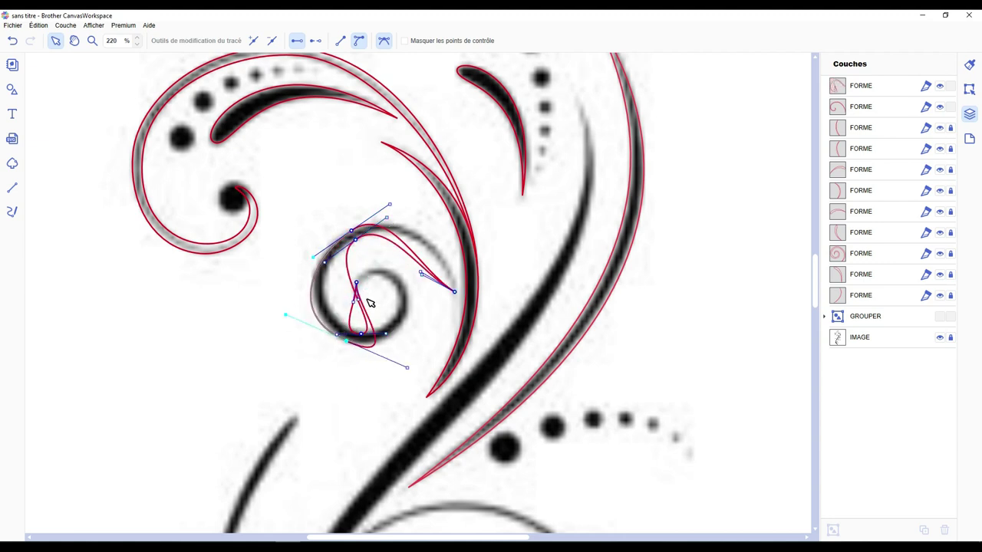
left_click_drag(423, 275, 447, 266)
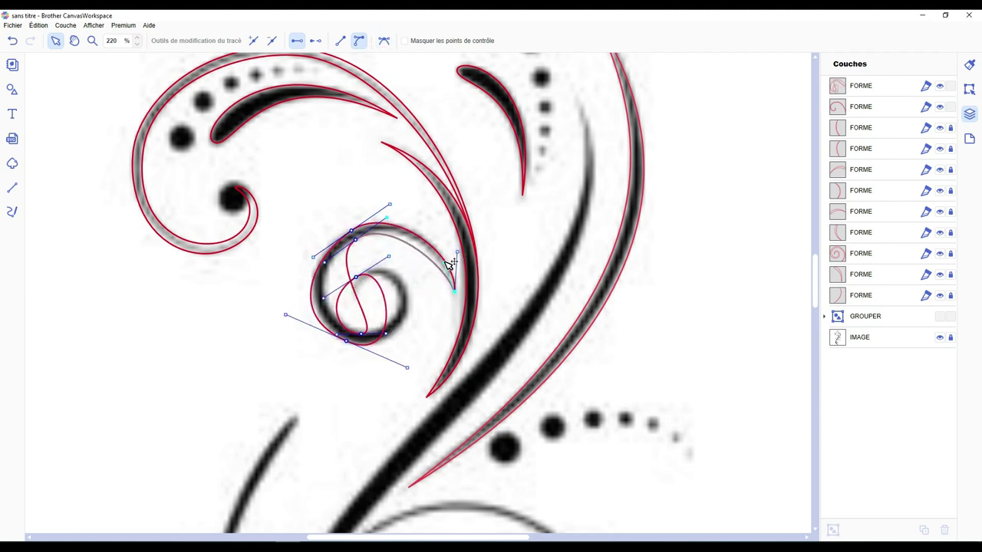
left_click(383, 41)
left_click_drag(352, 230, 348, 232)
left_click_drag(386, 205, 392, 213)
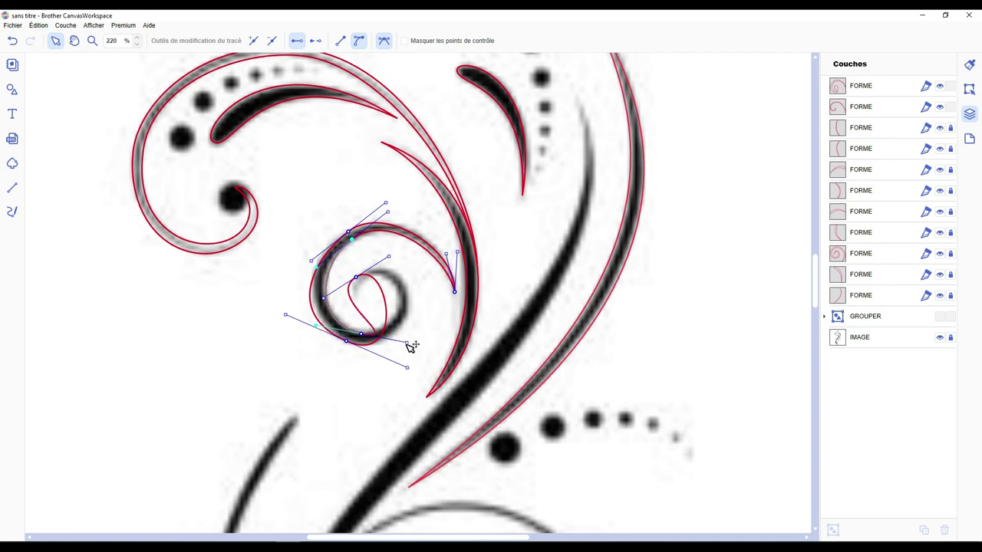
left_click_drag(285, 315, 295, 318)
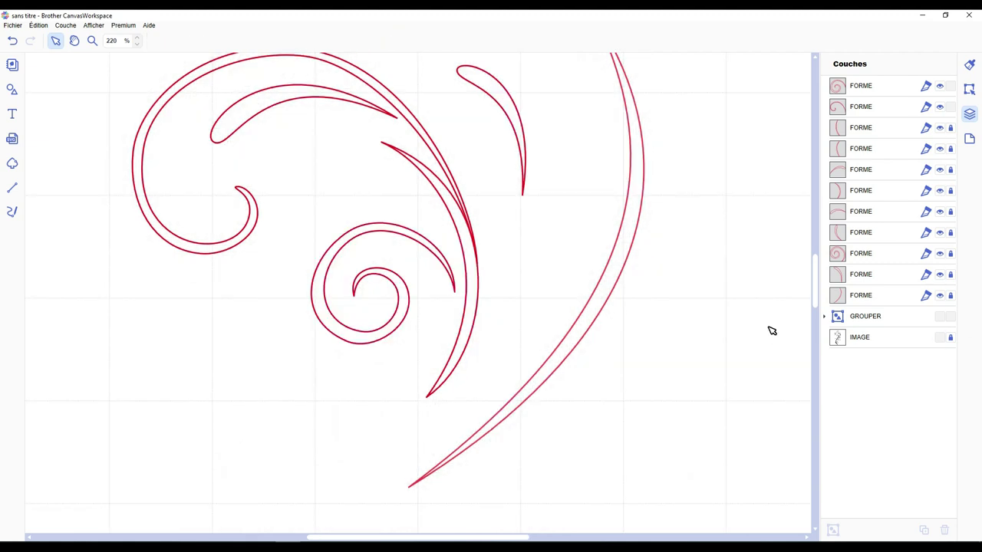
left_click(344, 343)
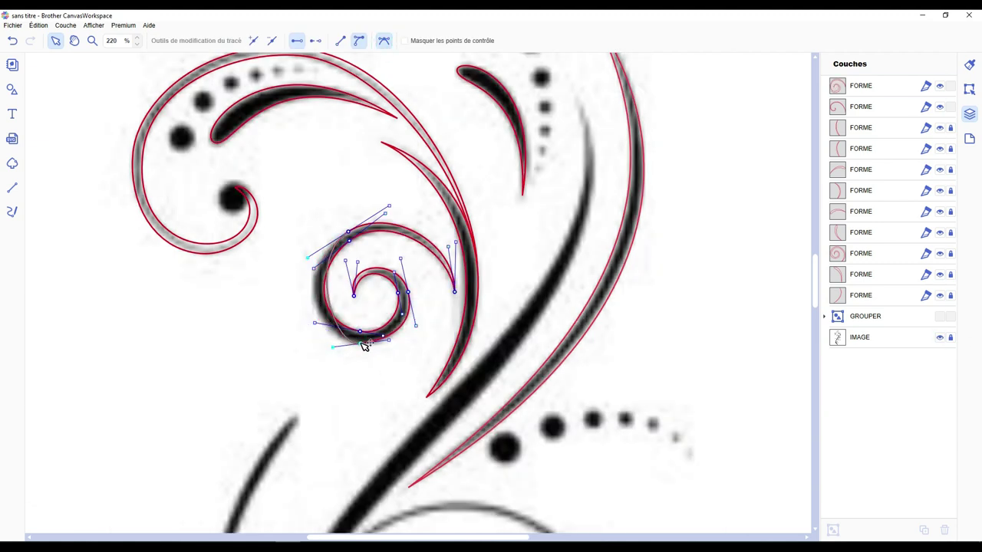
left_click(317, 301)
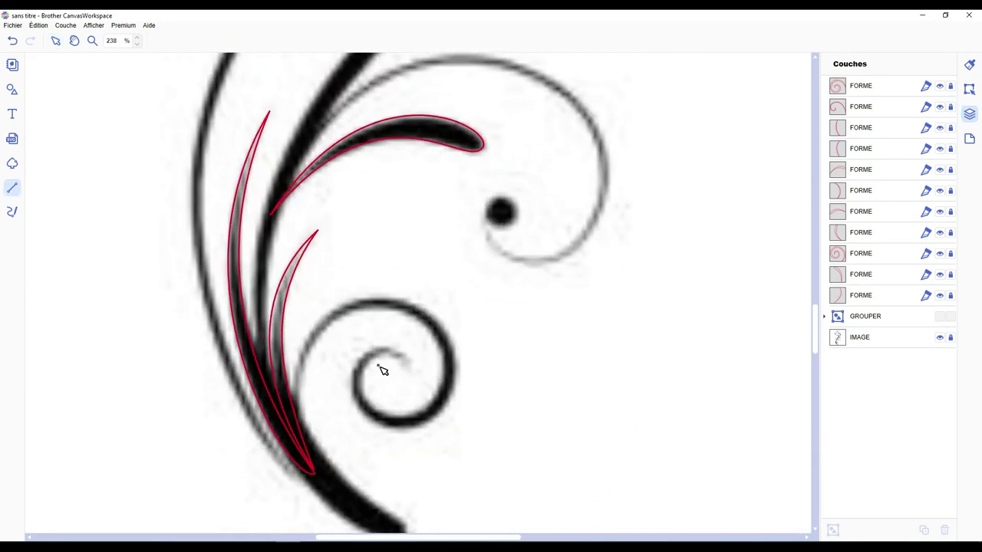
Outline the lower spiral beside the stem base with straight segments and colour its line red.
left_click(292, 424)
left_click(355, 301)
left_click(453, 385)
left_click(374, 423)
left_click(407, 361)
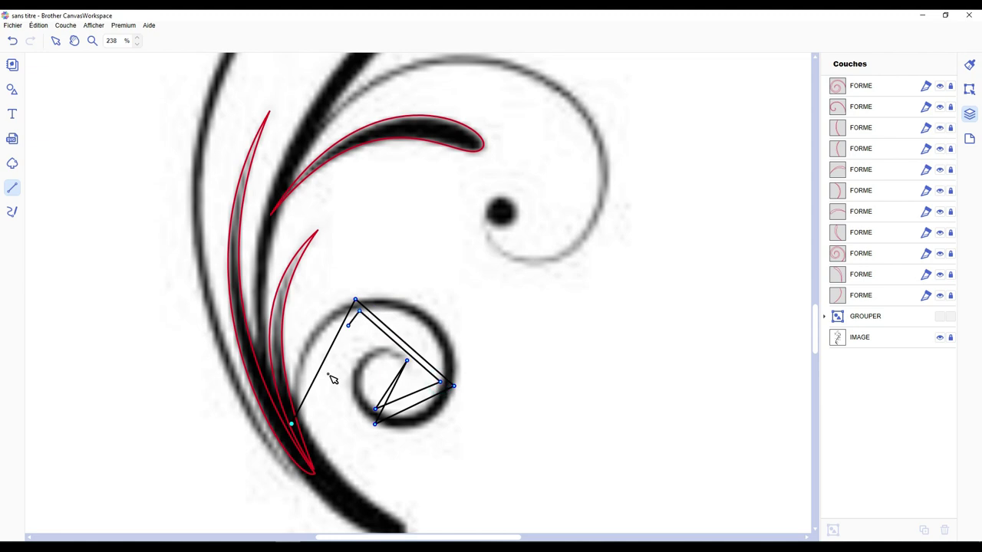
left_click(360, 311)
left_click(292, 423)
left_click(268, 40)
left_click(571, 348)
Convert the lower spiral's points to curves and roughly bend its outer, inner and tail segments towards the stroke.
double_click(377, 328)
left_click(358, 41)
left_click_drag(389, 328, 395, 287)
left_click_drag(386, 334, 389, 301)
left_click_drag(421, 357, 448, 351)
left_click_drag(401, 412, 401, 436)
left_click_drag(397, 400, 396, 423)
left_click_drag(397, 376, 422, 381)
left_click_drag(313, 384, 276, 368)
Turn off symmetric handles and fit the lower spiral's long tail where it meets the stem.
left_click(383, 40)
left_click_drag(309, 468, 302, 372)
left_click_drag(297, 427, 300, 443)
left_click_drag(305, 388, 289, 366)
left_click(383, 40)
Reposition the points and handles at the lower spiral's top and right side to follow the stroke.
left_click(356, 299)
left_click_drag(394, 287, 396, 284)
left_click_drag(360, 310, 355, 311)
left_click_drag(384, 301, 394, 297)
left_click_drag(454, 386, 453, 351)
left_click_drag(467, 300, 447, 314)
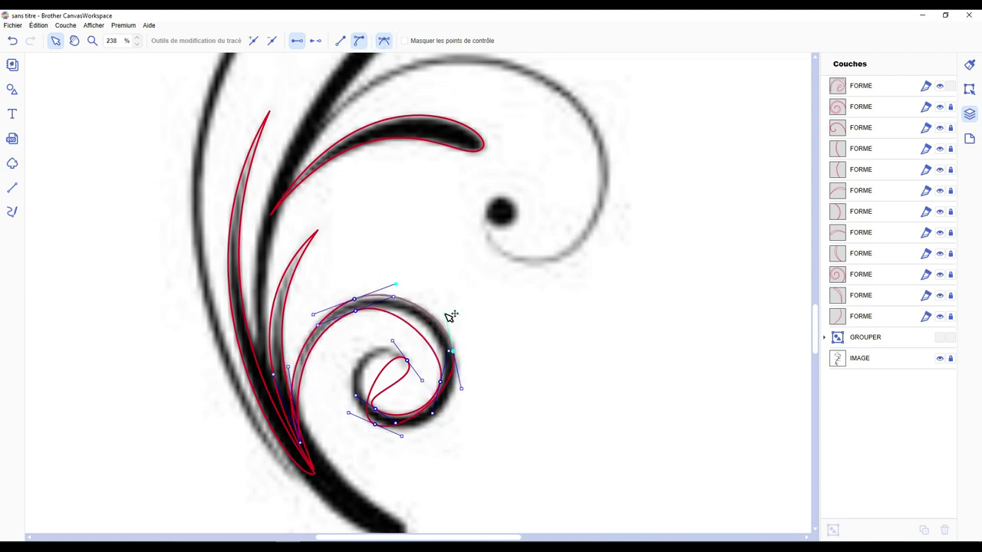
Add a point to the lower spiral's bottom outer edge and fit its bottom and inner coil.
left_click(253, 40)
left_click_drag(426, 406, 433, 421)
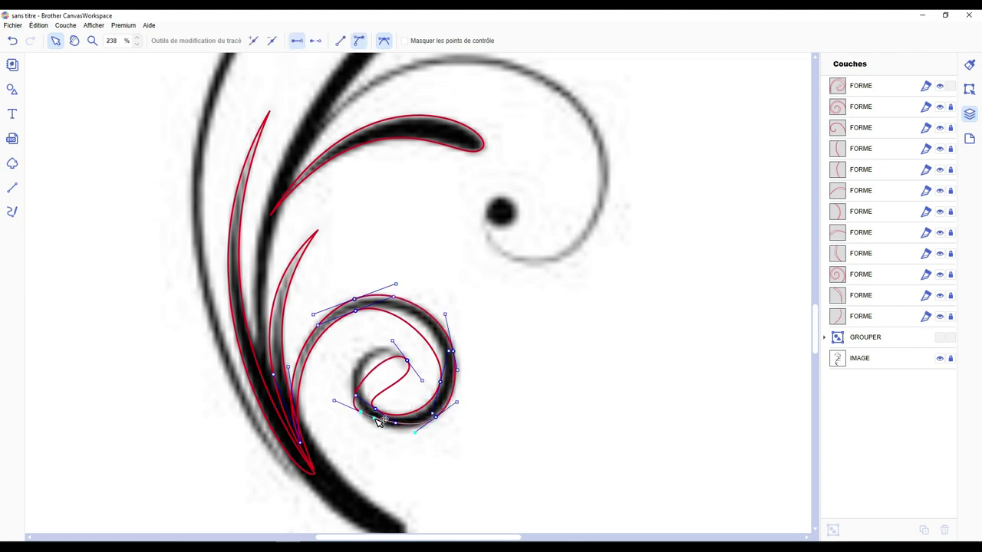
left_click(442, 319)
left_click(419, 398)
left_click_drag(372, 314, 367, 343)
left_click(385, 349)
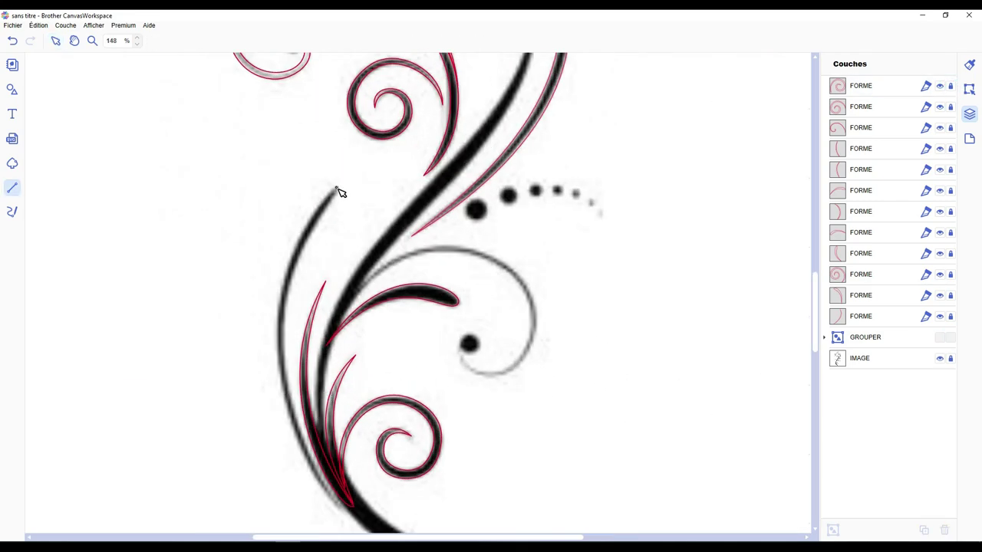
Outline the long outer leaf left of the stem and roughly bend its edges along the stroke.
left_click(335, 91)
left_click(277, 261)
left_click(383, 435)
left_click(335, 91)
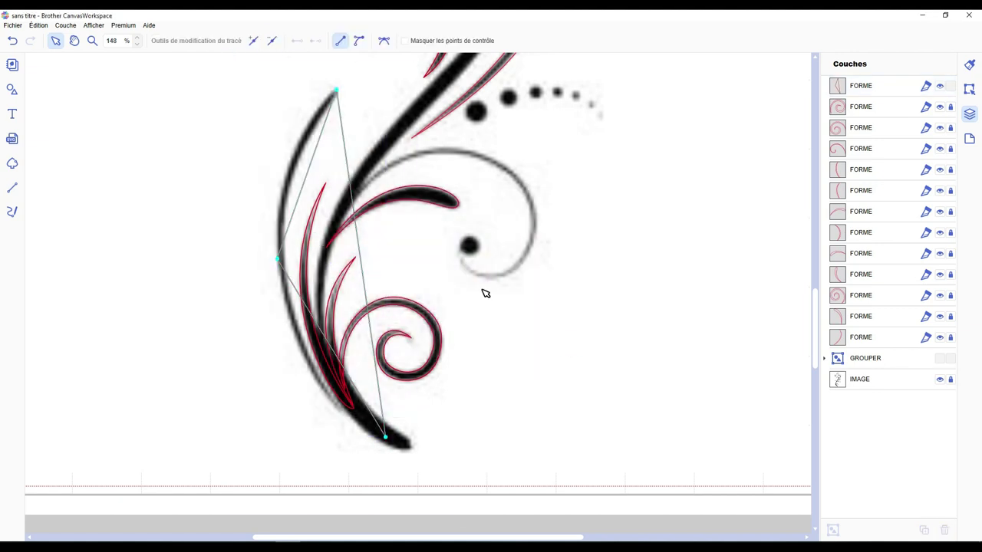
left_click_drag(335, 90, 324, 72)
left_click_drag(350, 378, 248, 373)
left_click_drag(386, 437, 340, 410)
mouse_move(201, 347)
left_mouse_down()
mouse_move(236, 263)
mouse_move(215, 209)
left_mouse_up()
left_click_drag(350, 109, 346, 101)
Refine the long left leaf's edges with symmetric handles off, comparing the outline with the background image hidden and shown.
left_click(350, 132)
left_click(939, 379)
left_click(939, 379)
double_click(280, 209)
left_click_drag(208, 254, 211, 215)
key("ctrl+z")
left_click(939, 379)
left_click(939, 379)
double_click(298, 161)
left_click(385, 41)
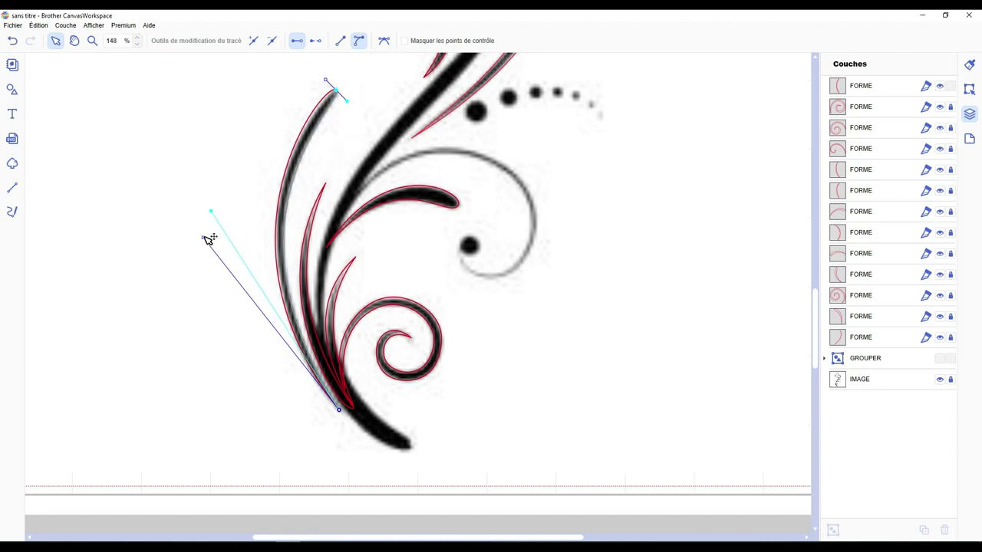
left_click(940, 379)
left_click(940, 379)
Outline the thick main stem from its upper tip to its base with straight segments and colour its line red.
scroll(514, 374, "up", 5)
scroll(516, 374, "up", 1)
scroll(516, 373, "down", 3)
scroll(516, 373, "down", 2)
key("l")
left_click(467, 263)
scroll(429, 280, "down", 1)
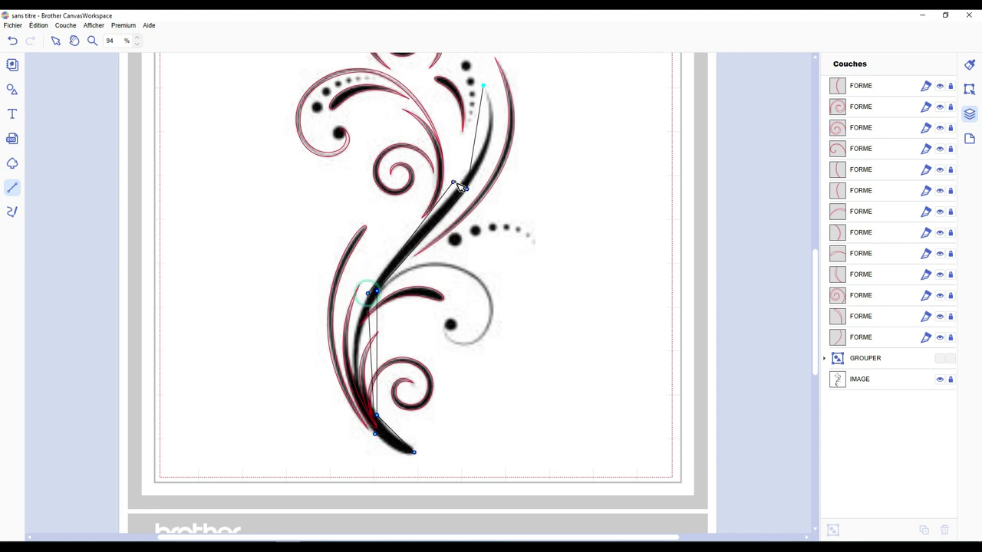
left_click(484, 86)
left_click(269, 40)
left_click(365, 263)
left_click(565, 347)
Convert all of the main stem's points to curves and bend its upper and middle right edge along the stroke.
double_click(465, 196)
left_click_drag(293, 59, 525, 468)
left_click(361, 41)
scroll(491, 142, "up", 4)
left_click_drag(546, 213, 588, 223)
scroll(594, 223, "down", 2)
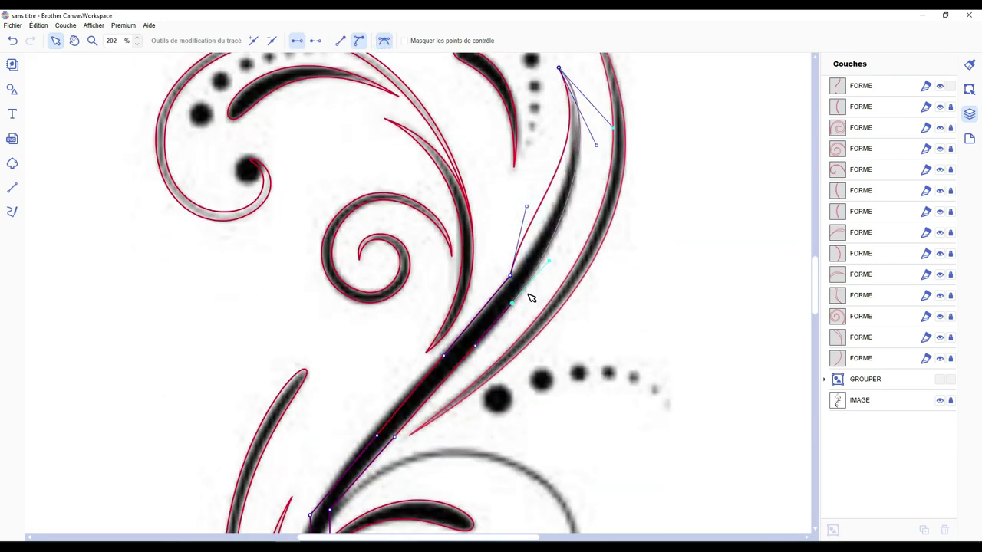
scroll(515, 307, "down", 3)
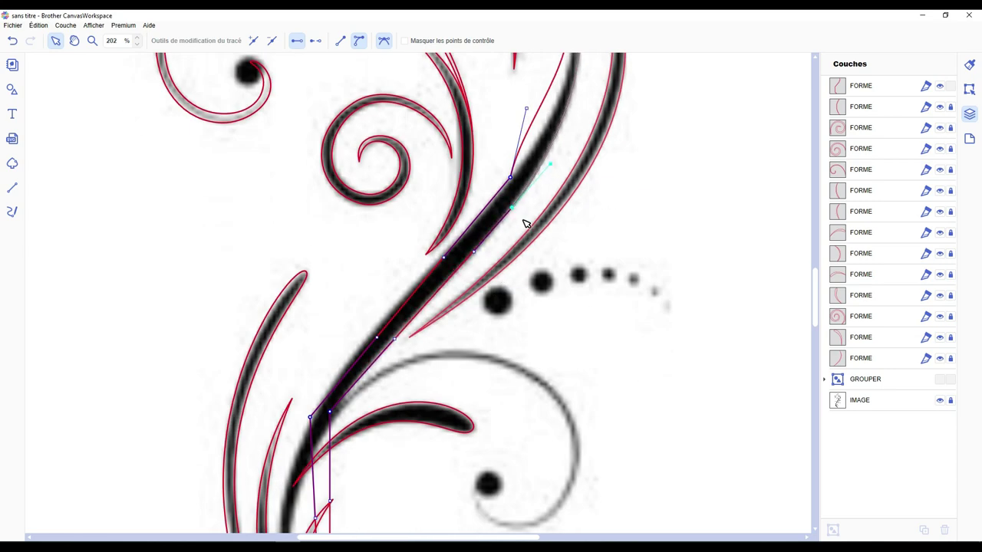
scroll(482, 347, "up", 2)
scroll(333, 390, "down", 3)
left_click_drag(327, 397, 364, 342)
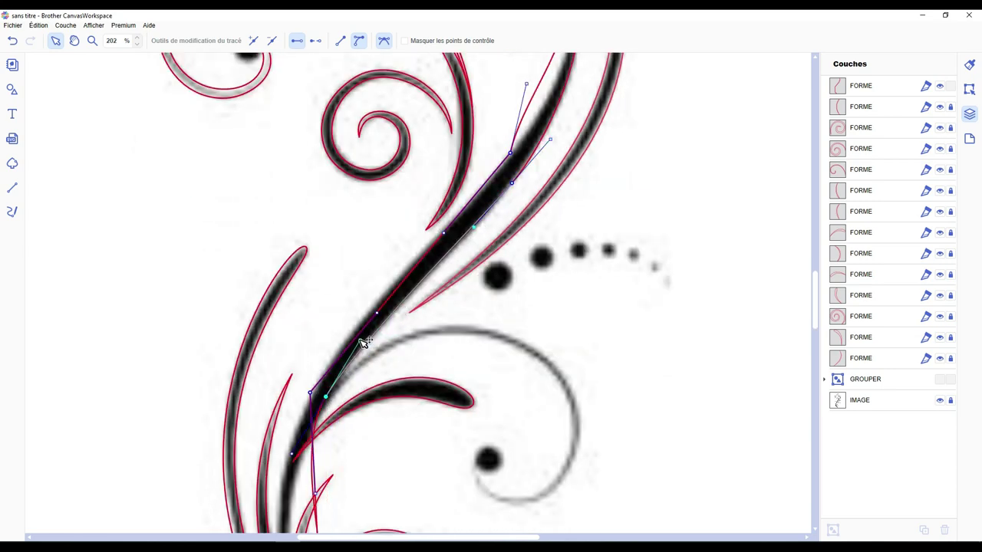
Fit the main stem's lower right edge and rounded base to the stroke.
scroll(367, 346, "down", 6)
left_click_drag(332, 458, 269, 389)
scroll(420, 336, "down", 5)
left_click_drag(385, 389, 403, 393)
left_click_drag(327, 376, 340, 392)
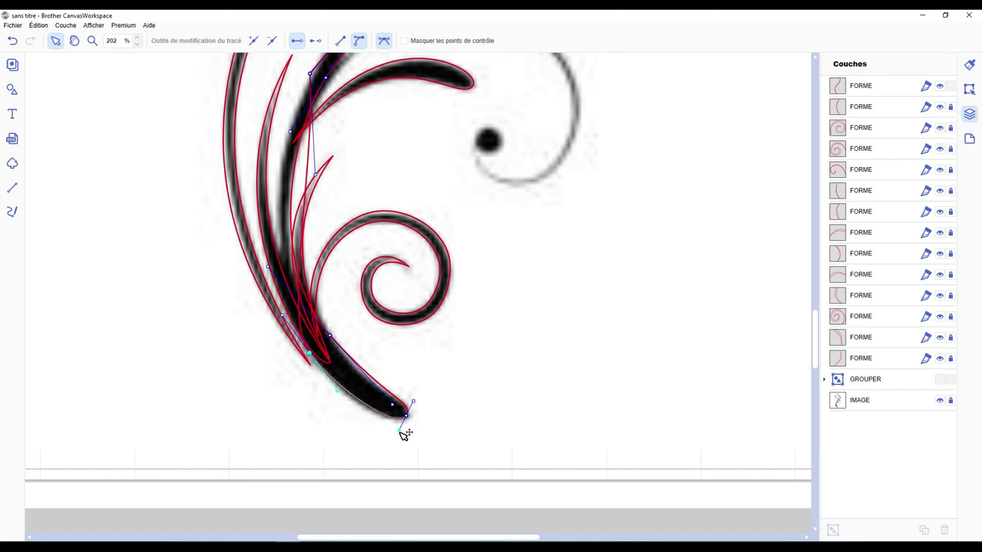
Adjust the points and handles along the main stem's left edge to follow its lower bend.
scroll(412, 418, "up", 2)
mouse_move(314, 247)
left_mouse_down()
mouse_move(274, 237)
mouse_move(241, 258)
mouse_move(267, 258)
left_mouse_up()
scroll(294, 278, "up", 8)
left_click_drag(311, 344, 302, 362)
left_click_drag(348, 253, 351, 268)
scroll(351, 268, "down", 5)
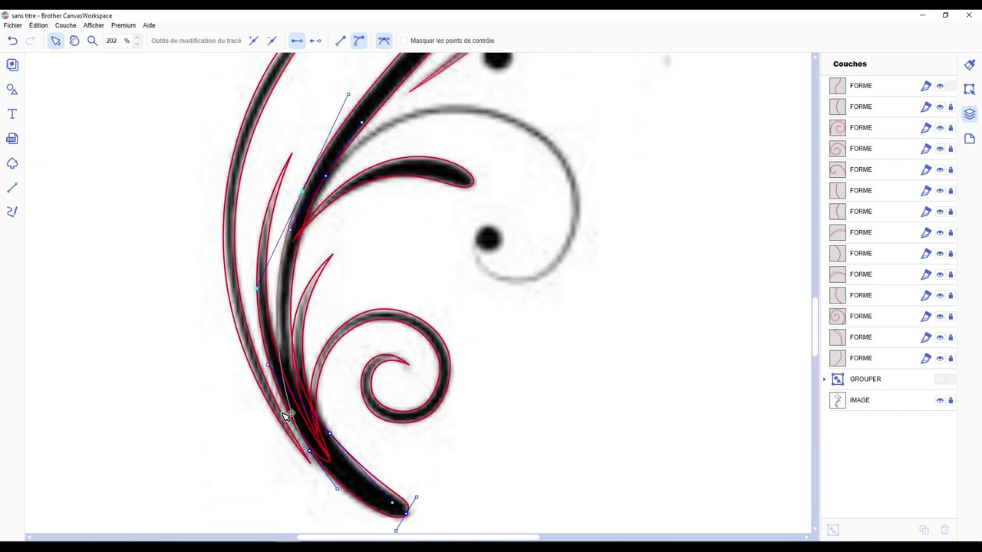
Fit both edges of the main stem's tapered upper tip to the stroke and finish editing its points.
scroll(525, 295, "up", 6)
scroll(524, 295, "up", 2)
scroll(517, 225, "up", 4)
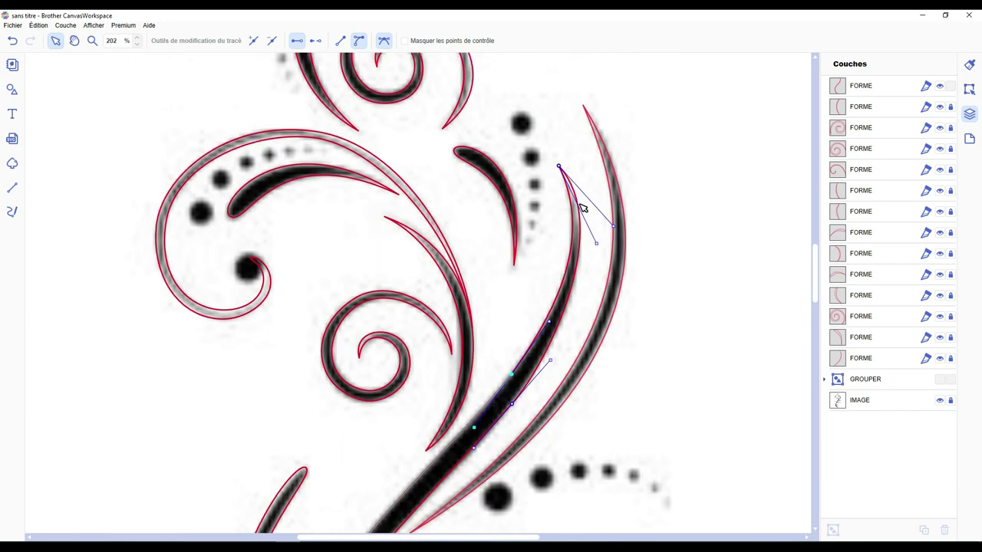
left_click_drag(598, 244, 591, 267)
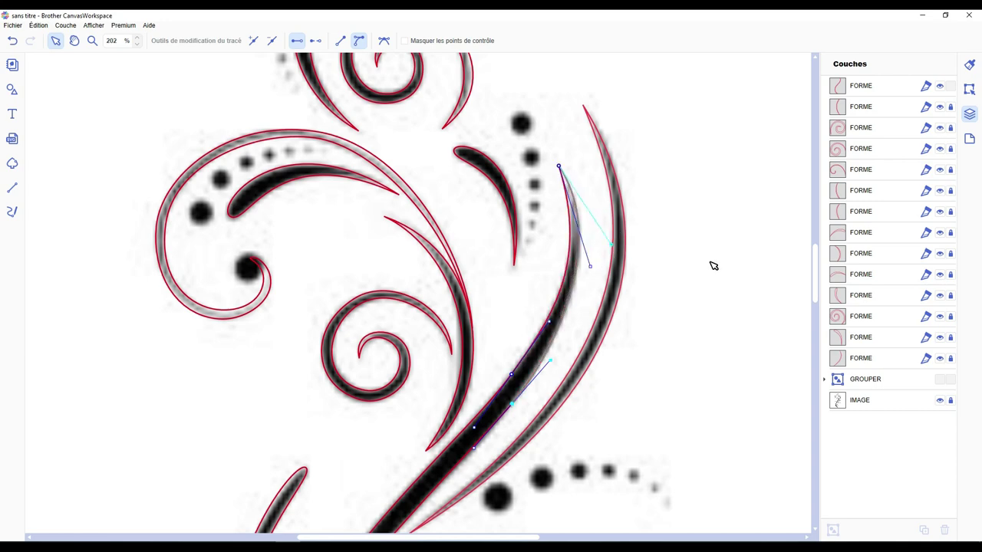
left_click(713, 265)
Go through the shape layers to identify and unlock the large curl and its adjoining leaf.
scroll(638, 288, "down", 4)
scroll(343, 428, "up", 3)
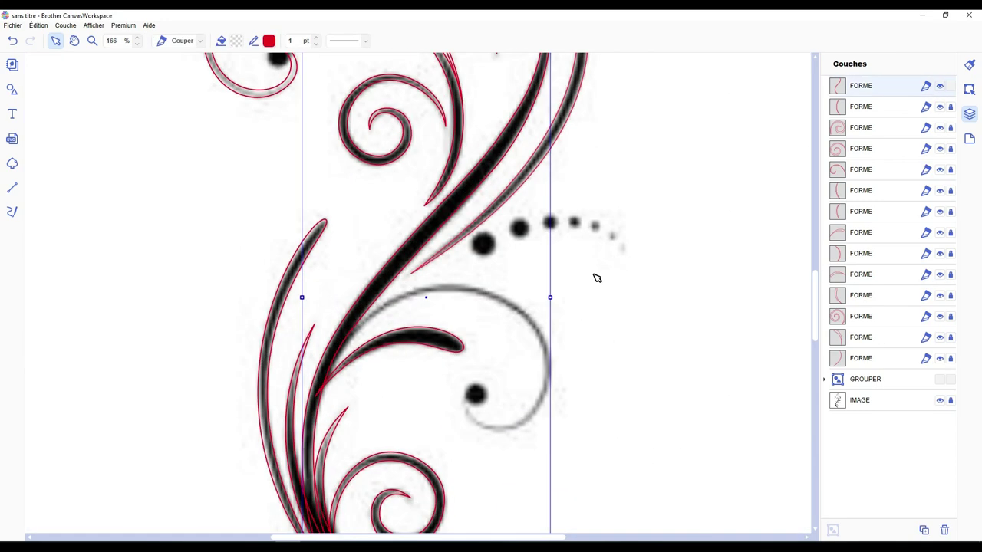
scroll(597, 290, "down", 1)
scroll(736, 337, "up", 3)
left_click(950, 358)
left_click(875, 337)
left_click(950, 336)
left_click(886, 316)
left_click(950, 317)
left_click(888, 296)
left_click(950, 295)
left_click(887, 273)
left_click(950, 274)
left_click(883, 255)
left_click(885, 234)
left_click(951, 233)
left_click(860, 206)
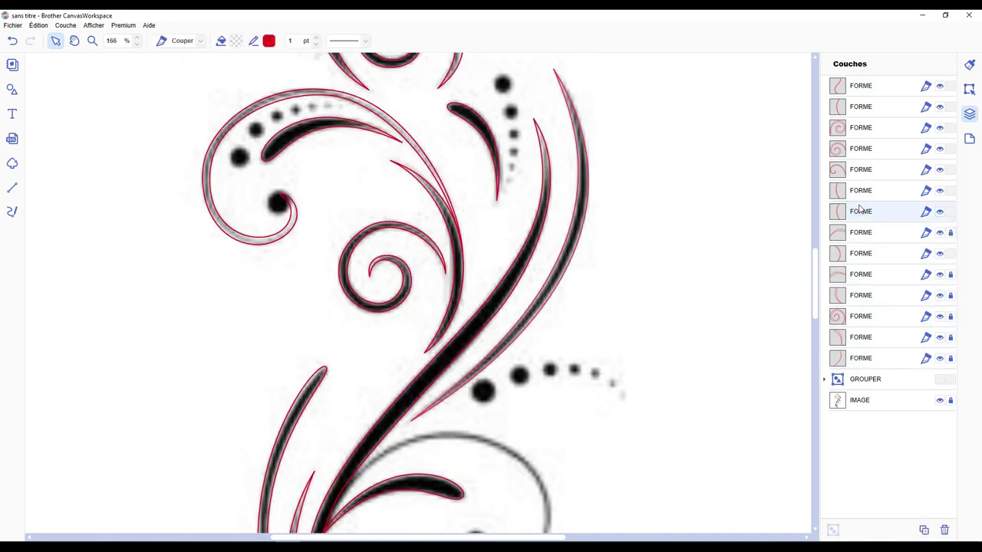
left_click(859, 208)
Select the large curl together with its adjoining leaf and merge them into one shape.
left_click(879, 169)
left_click(896, 254, "ctrl")
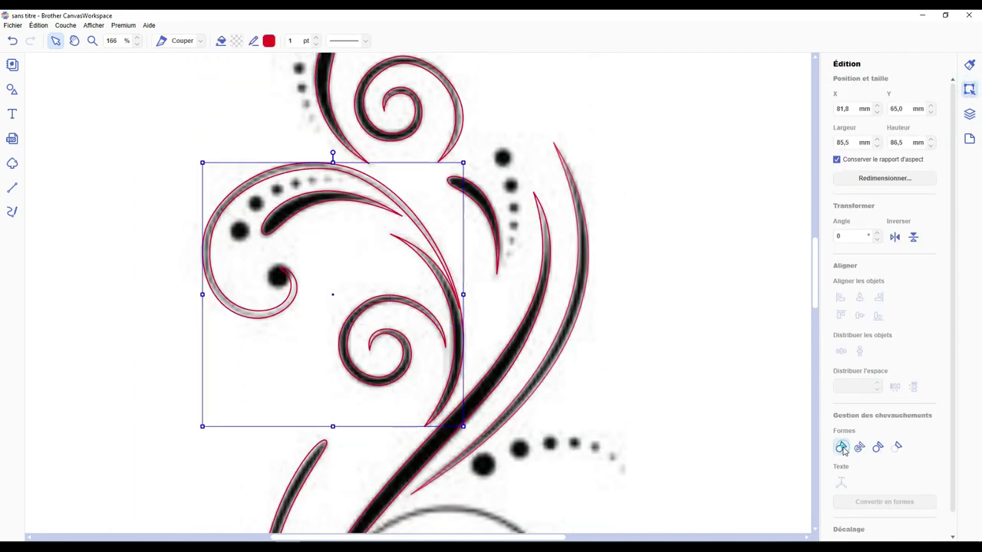
left_click(842, 449)
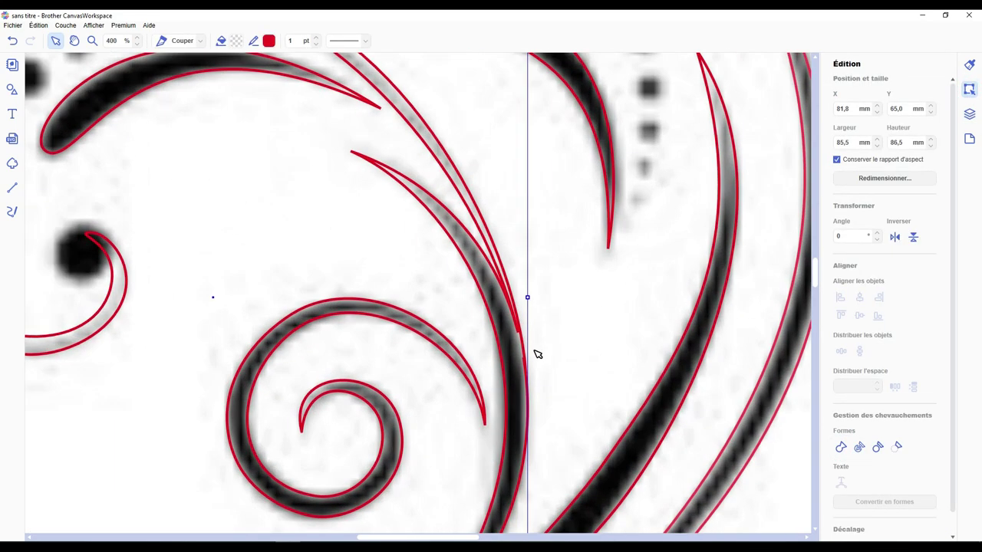
Edit the merged shape's points and smooth its right edge where the curl runs into the leaf.
double_click(513, 333)
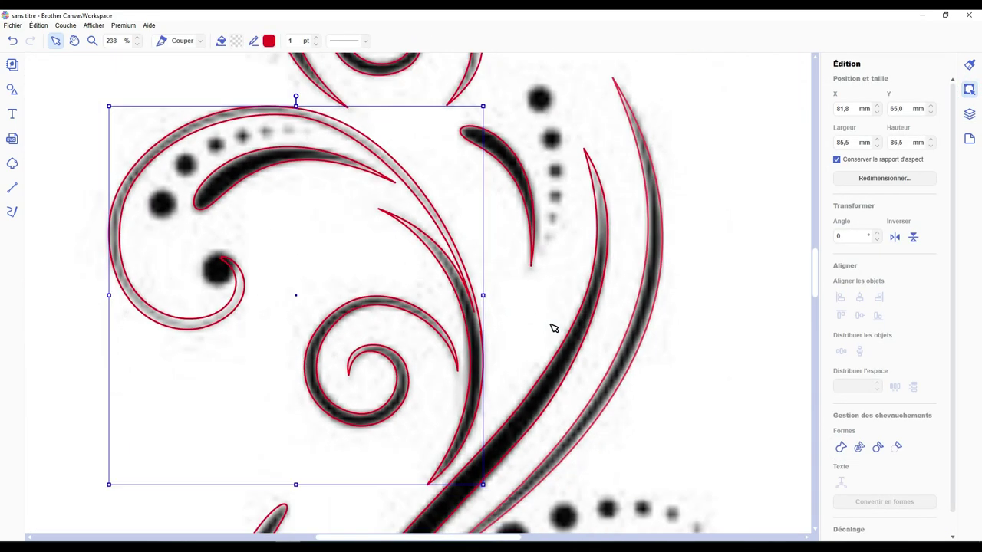
scroll(521, 344, "up", 3)
double_click(519, 346)
left_click(540, 380)
left_click(385, 43)
left_click_drag(528, 222, 540, 242)
Fit the lower tail of the merged curl and leaf to the stroke and finish editing its points.
scroll(532, 344, "down", 3)
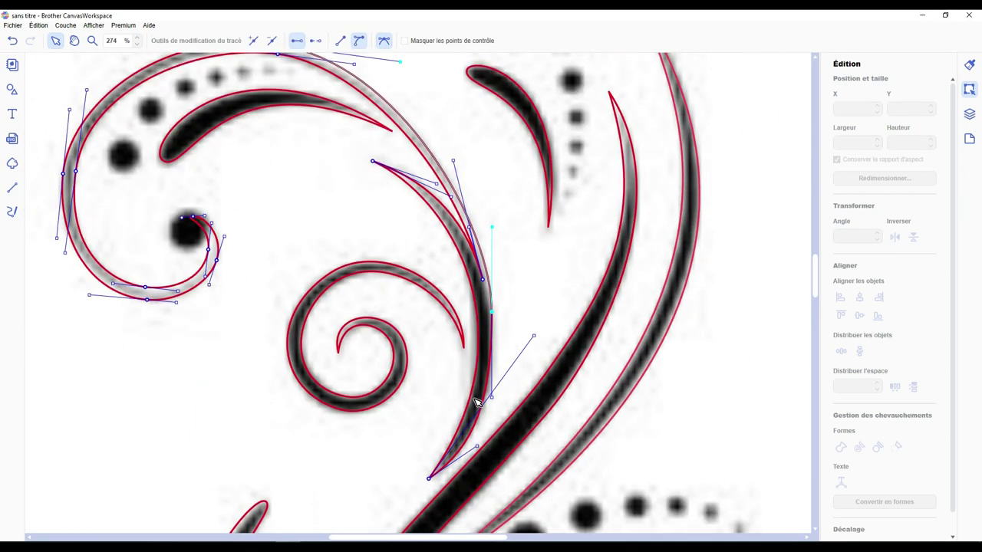
left_click_drag(478, 446, 481, 432)
left_click_drag(534, 336, 533, 336)
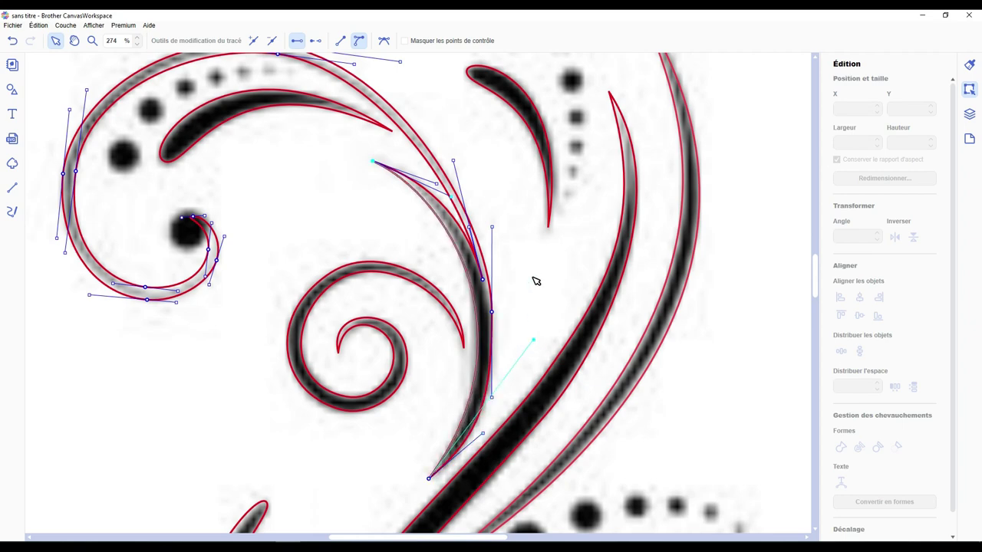
scroll(532, 279, "up", 2)
scroll(491, 303, "down", 3)
double_click(451, 323)
scroll(450, 322, "down", 3)
left_click(591, 329)
Move the merged curl's layer down the stack and lock the upper spiral's layer.
left_click(970, 114)
left_click_drag(870, 87, 874, 217)
left_click(881, 193)
scroll(631, 243, "down", 3)
left_click(895, 145)
left_click(951, 149)
Hide the layers of the lower spiral and the long left leaf.
left_click(877, 130)
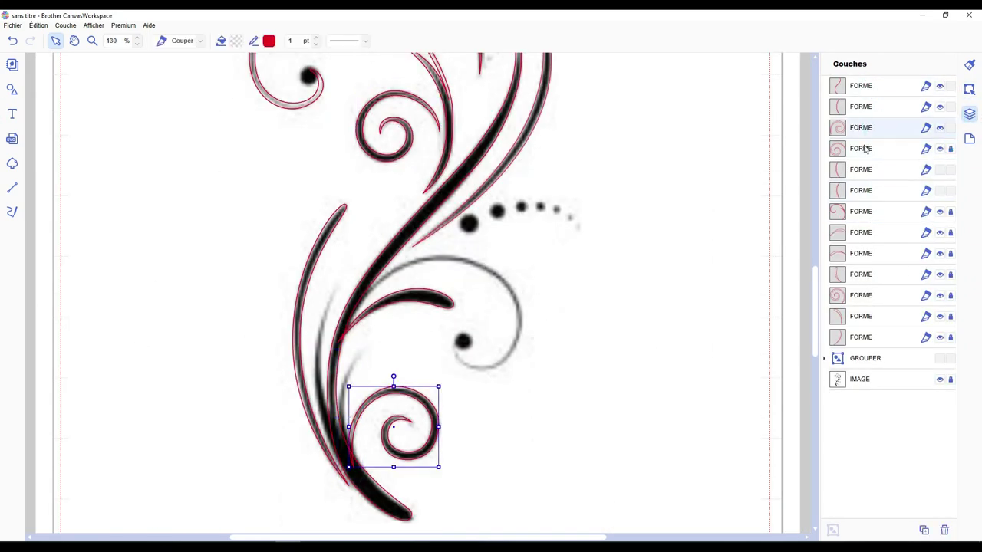
left_click(941, 129)
left_click(880, 109)
left_click(940, 108)
left_click(889, 88)
left_click(415, 295)
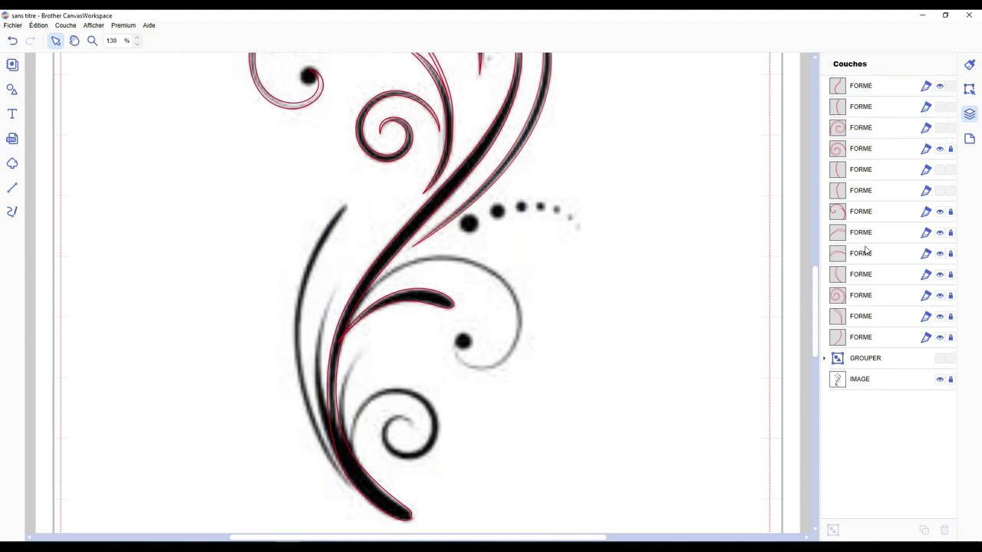
Hide the layer of the short leaf that branches off the stem above the lower spiral.
left_click(858, 192)
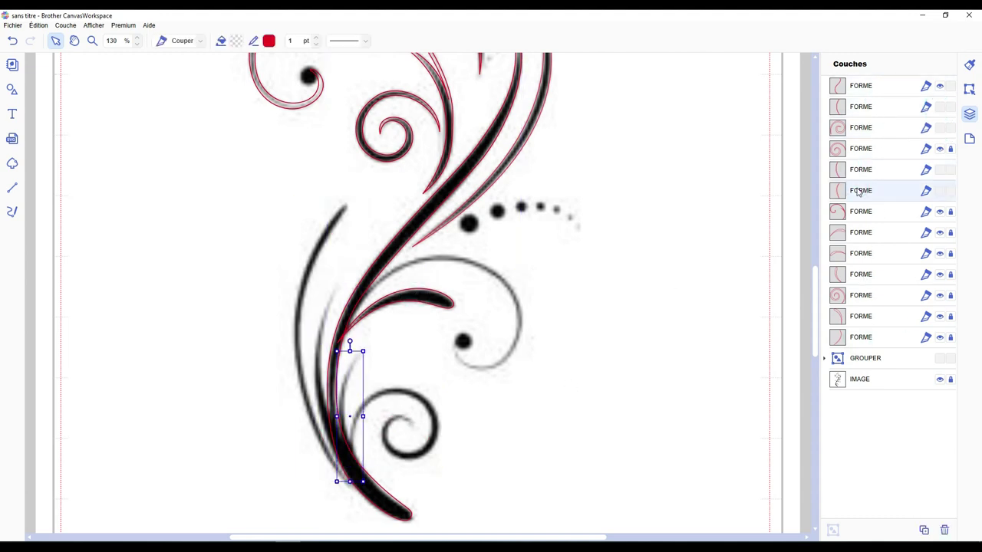
left_click(897, 230)
left_click(942, 234)
Edit the main stem's points and smooth the point on its upper right edge to follow the stroke.
double_click(369, 483)
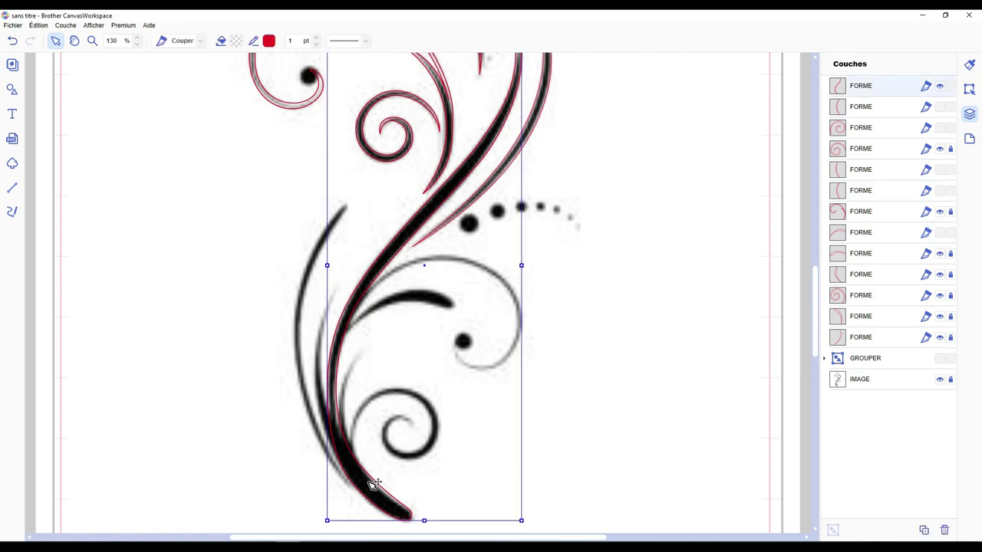
scroll(564, 327, "up", 5)
left_click_drag(592, 299, 598, 289)
left_click_drag(612, 276, 616, 271)
scroll(561, 300, "down", 3)
scroll(561, 300, "down", 2)
left_click(583, 271)
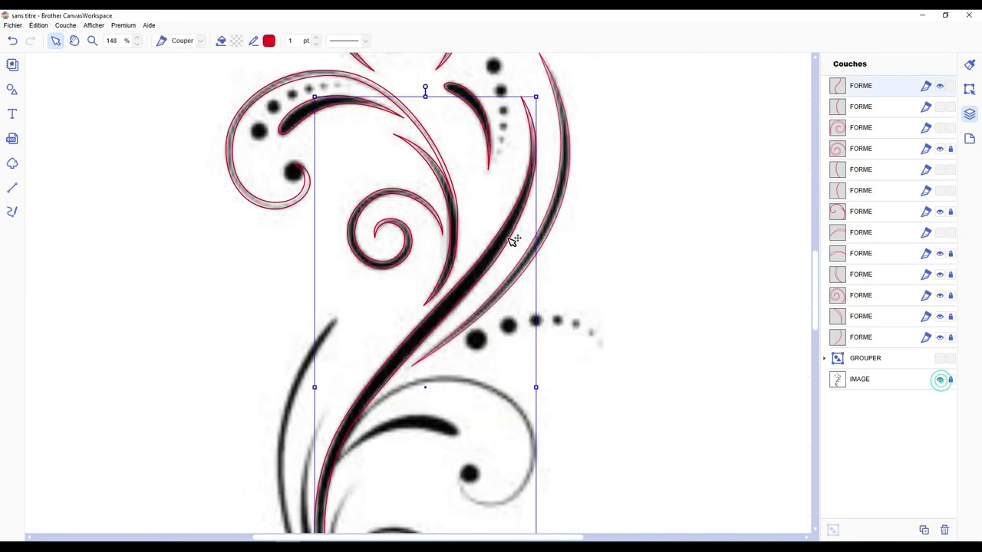
double_click(514, 241)
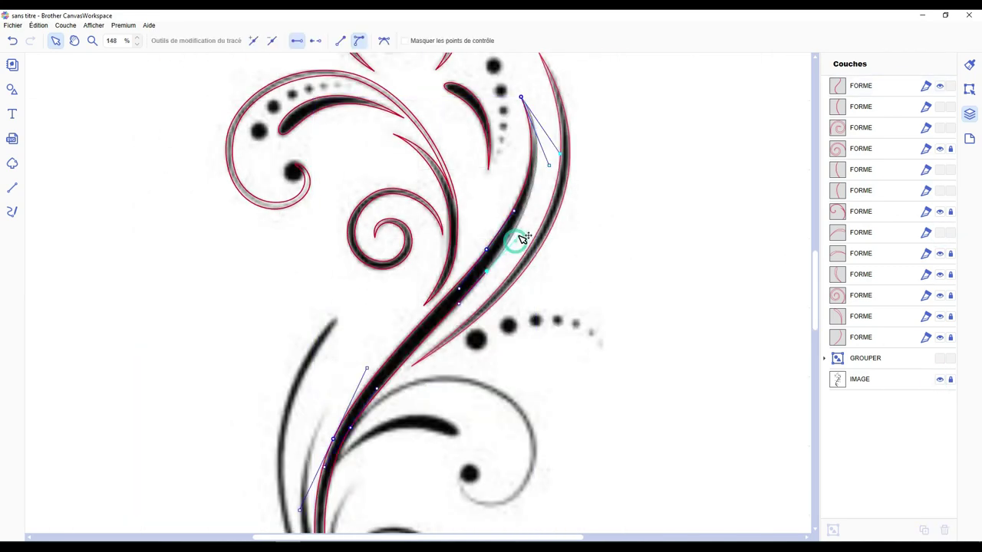
left_click(383, 39)
left_click_drag(522, 231, 521, 231)
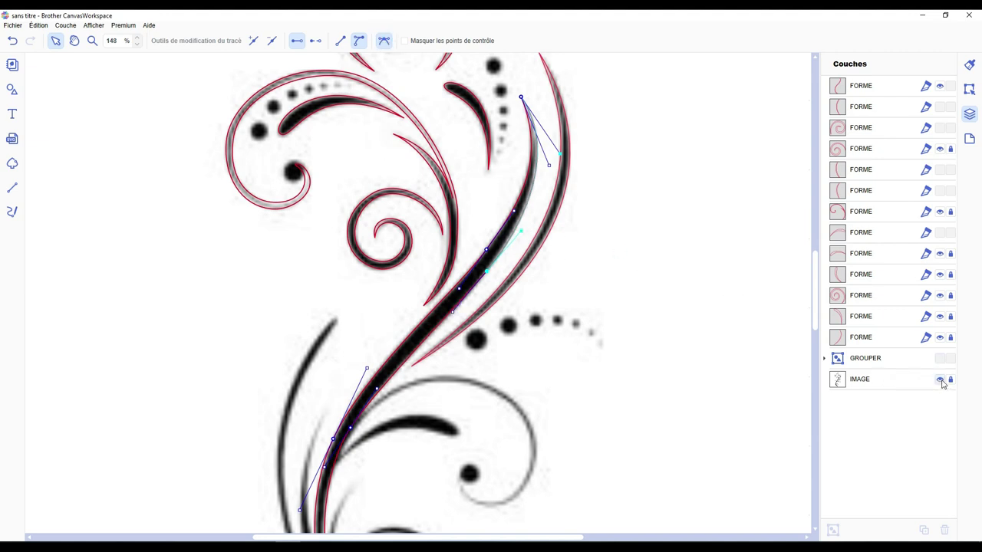
Check the outline without the image and fit the stem's right edge where the thin curl branches off.
left_click(940, 381)
scroll(363, 288, "down", 3)
left_click(940, 380)
double_click(353, 253)
left_click_drag(350, 256, 374, 218)
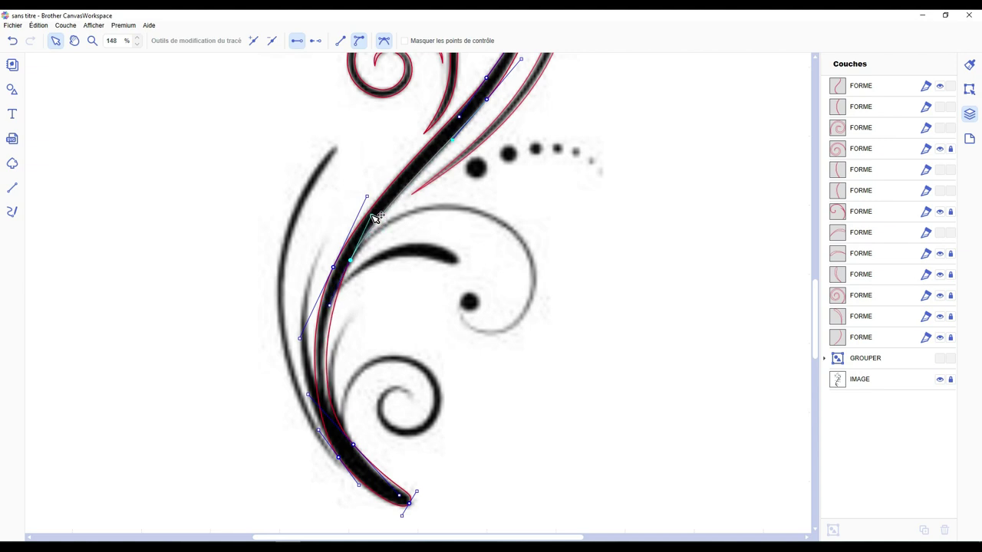
Fit the stem's lower right edge to the stroke, adding a point near the rounded tip.
left_click_drag(348, 443, 313, 379)
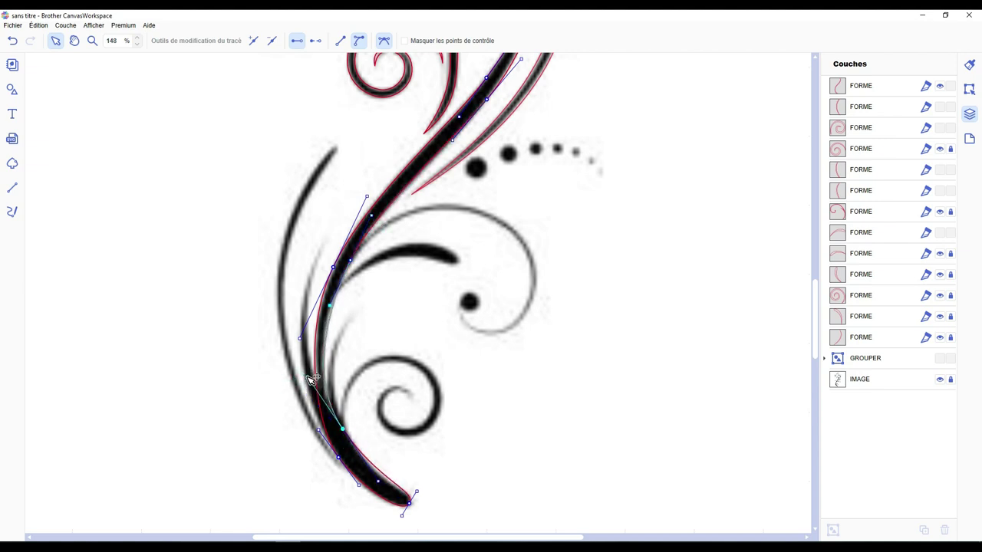
left_click(395, 482)
left_click(253, 40)
left_click_drag(392, 481, 383, 480)
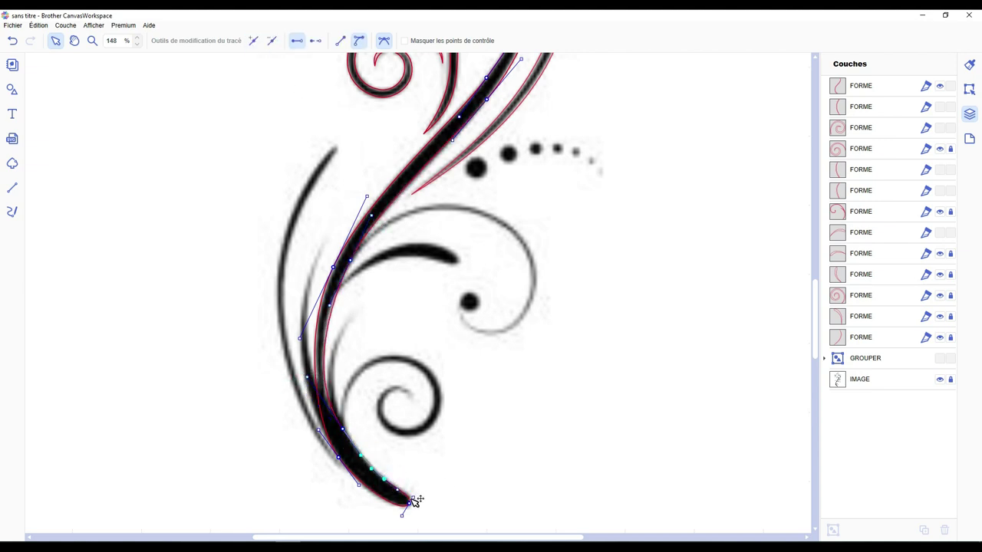
left_click(343, 459)
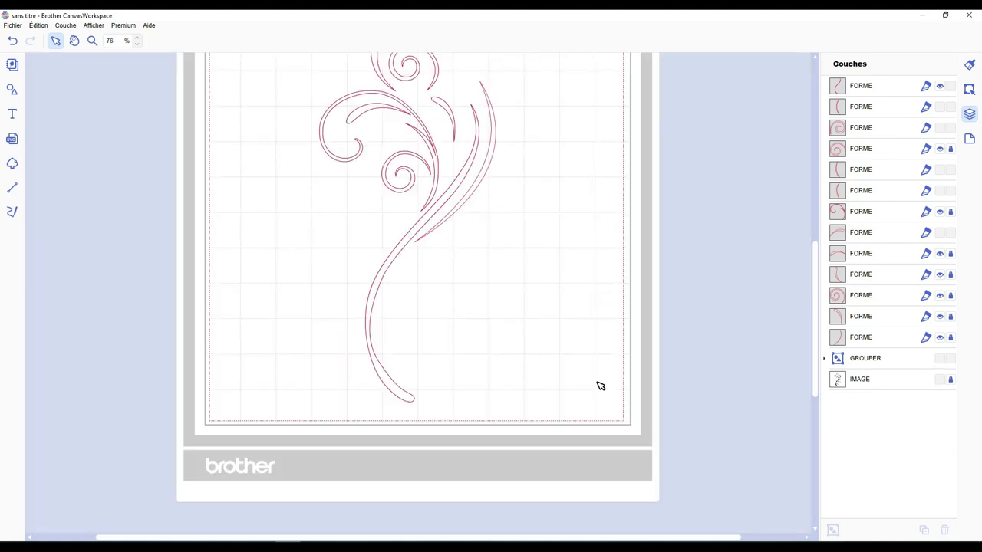
Select the stem, the lower spiral, the two inner leaves and the short right-hand leaf, and merge them into one shape.
left_click(883, 85)
left_click(883, 107, "ctrl")
left_click(880, 128, "ctrl")
left_click(893, 170, "ctrl")
left_click(899, 190, "ctrl")
left_click(907, 233, "ctrl")
left_click(330, 225, "ctrl")
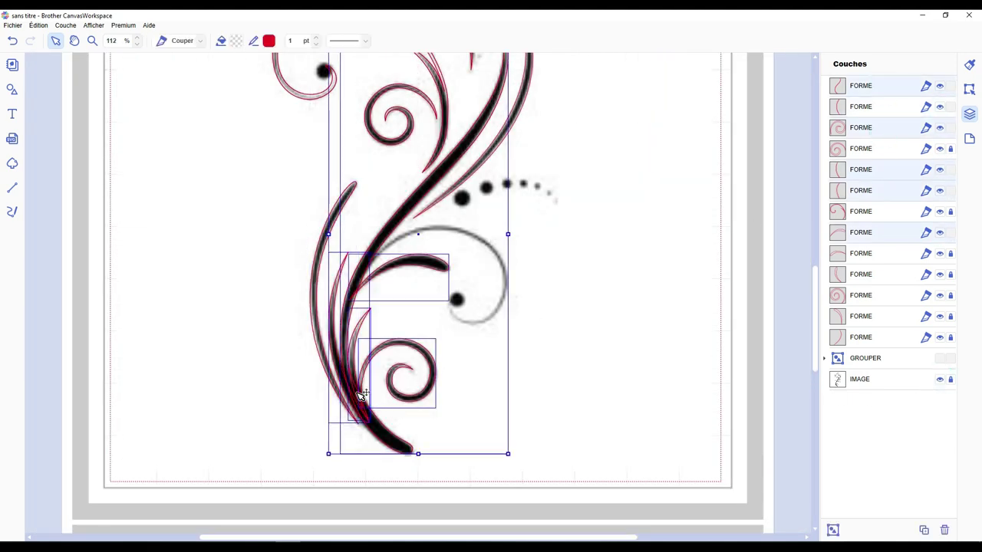
scroll(396, 329, "up", 2)
left_click(969, 89)
left_click(841, 446)
scroll(460, 352, "down", 2)
scroll(460, 353, "up", 2)
left_click(970, 113)
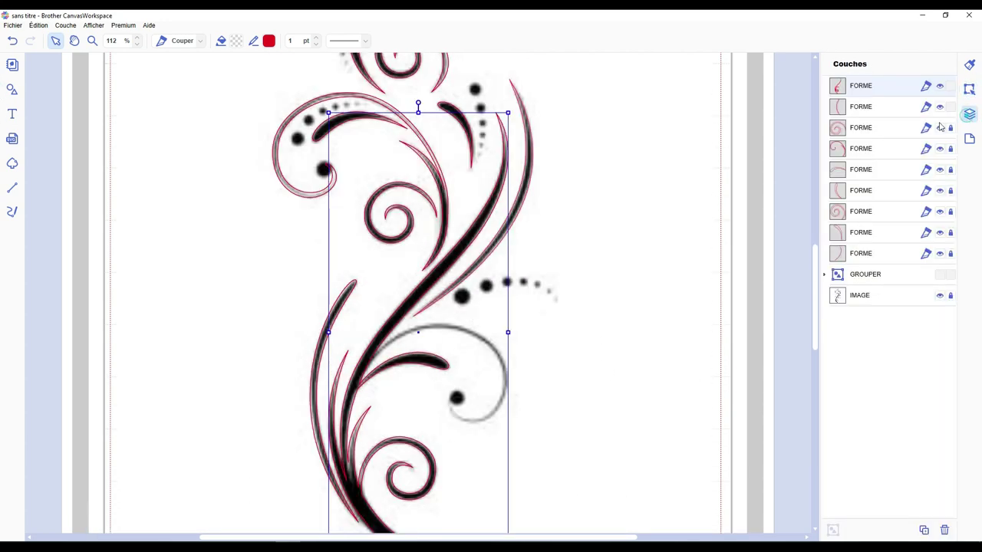
Edit the merged shape's points and fit the joint between the two inner leaves at the stem's base.
double_click(406, 298)
scroll(407, 299, "down", 2)
scroll(407, 299, "up", 5)
left_click_drag(228, 289, 214, 313)
scroll(325, 305, "down", 3)
left_click_drag(193, 345, 198, 375)
left_click_drag(180, 278, 179, 294)
left_click(225, 311)
double_click(180, 298)
left_click(384, 41)
left_click_drag(219, 455, 194, 314)
left_click_drag(179, 296, 187, 308)
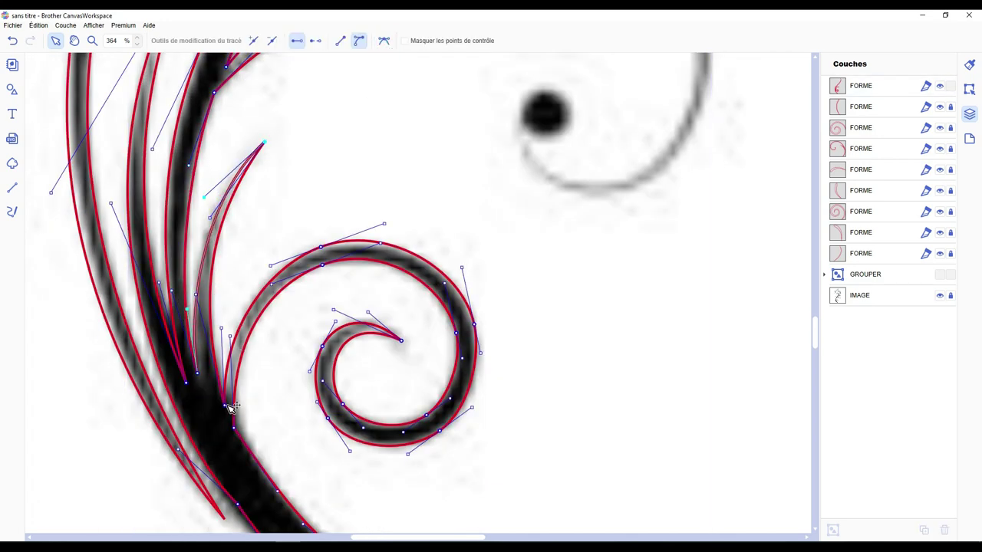
Fit the merged outline where the small inner leaf meets the spiral's base, changing the junction point's type.
left_click_drag(231, 407, 234, 427)
scroll(243, 418, "down", 1)
left_click_drag(233, 238, 229, 284)
left_click_drag(238, 330, 239, 324)
left_click_drag(271, 187, 261, 185)
left_click_drag(418, 537, 381, 537)
left_click(453, 407)
left_click(384, 41)
mouse_move(506, 493)
left_mouse_down()
mouse_move(491, 470)
mouse_move(505, 482)
left_mouse_up()
left_click_drag(453, 407, 448, 410)
Adjust the remaining points around the merged stem's joints, finish editing and lock the merged shape's layer.
scroll(430, 426, "up", 3)
scroll(445, 368, "down", 3)
scroll(411, 378, "up", 3)
left_click_drag(402, 454, 386, 335)
left_click_drag(318, 235, 335, 267)
left_click(514, 265)
scroll(559, 340, "down", 5)
scroll(535, 241, "up", 5)
scroll(498, 261, "down", 3)
left_click(706, 310)
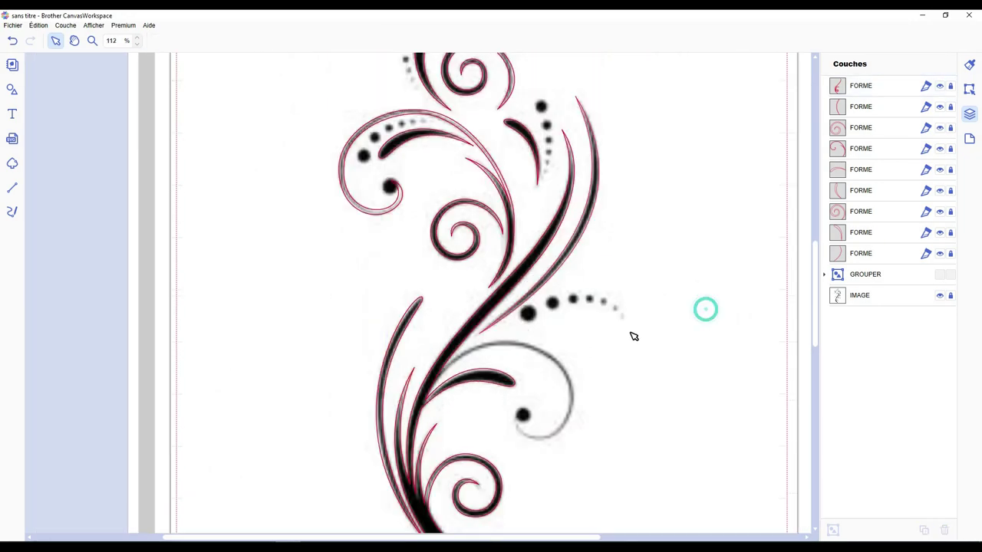
Draw a closed path around the thin curl that runs from the stem to the large dot.
scroll(417, 397, "up", 2)
left_click(539, 200)
left_click(503, 345)
left_click(446, 288)
left_click(498, 333)
left_click(530, 207)
left_click(367, 147)
left_click(244, 228)
left_click(268, 41)
Select all points of the new curl path and convert them to smooth curve points.
double_click(515, 293)
left_click_drag(547, 347, 200, 104)
left_click(359, 41)
left_click(383, 41)
Shape the curl path by pulling its curve handles and points along the upper arc and lower bend.
left_click_drag(423, 159, 418, 132)
left_click_drag(482, 180, 515, 147)
left_click_drag(515, 297, 551, 333)
left_click_drag(464, 307, 427, 290)
left_click_drag(480, 319, 449, 347)
left_click_drag(519, 249, 553, 256)
Refine the curl's outer edge and its start at the stem by nudging the points and handles onto the stroke.
left_click_drag(285, 198, 260, 192)
left_click_drag(411, 123, 414, 119)
left_click_drag(515, 147, 511, 146)
left_click_drag(539, 201, 542, 200)
left_click_drag(550, 334, 556, 335)
left_click_drag(503, 345, 500, 344)
left_click(447, 354)
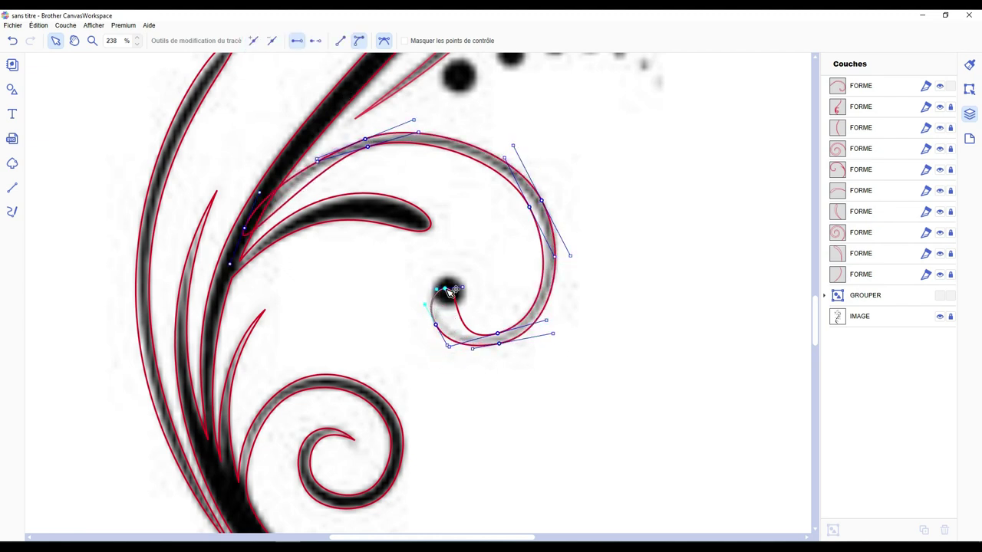
Fit the curl's inner edge to the stroke from the lower bend up to the arch.
left_click_drag(546, 320, 525, 325)
left_click_drag(555, 256, 558, 263)
mouse_move(530, 207)
left_mouse_down()
mouse_move(568, 266)
mouse_move(532, 319)
mouse_move(496, 333)
mouse_move(537, 321)
left_mouse_up()
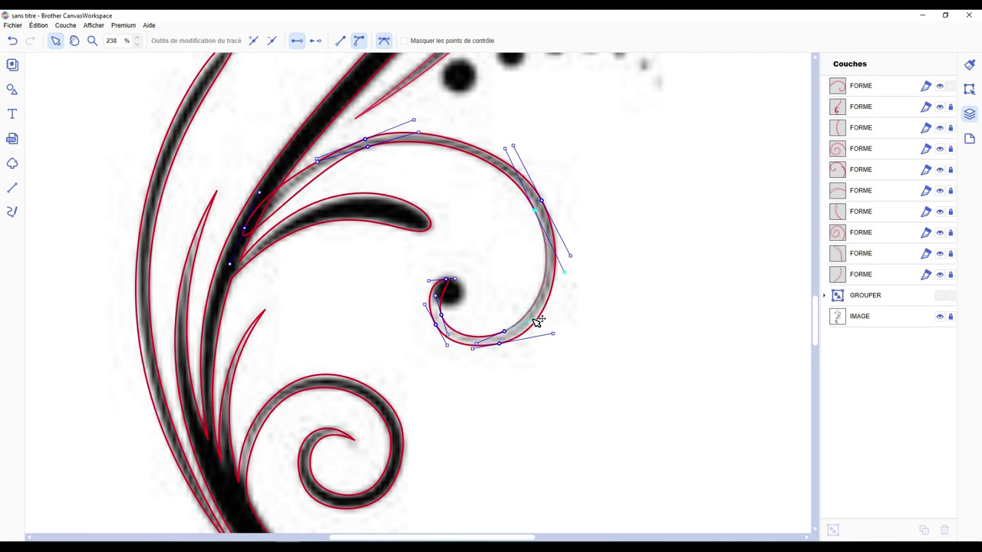
left_click_drag(419, 134, 423, 123)
left_click_drag(367, 146, 354, 153)
Turn the curl's end point inside the stem into a corner and fit the curl's base and dot end.
left_click(245, 228)
left_click(384, 41)
left_click_drag(229, 264, 276, 201)
left_click_drag(245, 228, 239, 243)
left_click_drag(254, 205, 255, 198)
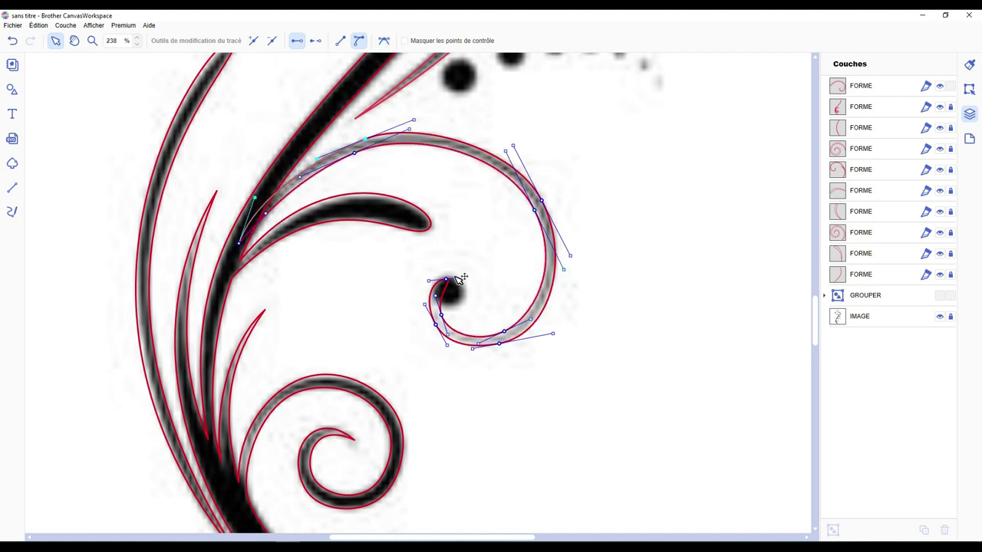
left_click_drag(455, 278, 465, 281)
Check the curl without the image and refine its outer edge along the arch, right side and lower bend.
left_click(610, 338)
left_click(940, 316)
left_click(940, 317)
double_click(427, 144)
left_click_drag(365, 139, 359, 140)
left_click_drag(408, 121, 404, 117)
left_click_drag(361, 140, 358, 139)
left_click_drag(513, 146, 514, 130)
left_click_drag(541, 200, 544, 206)
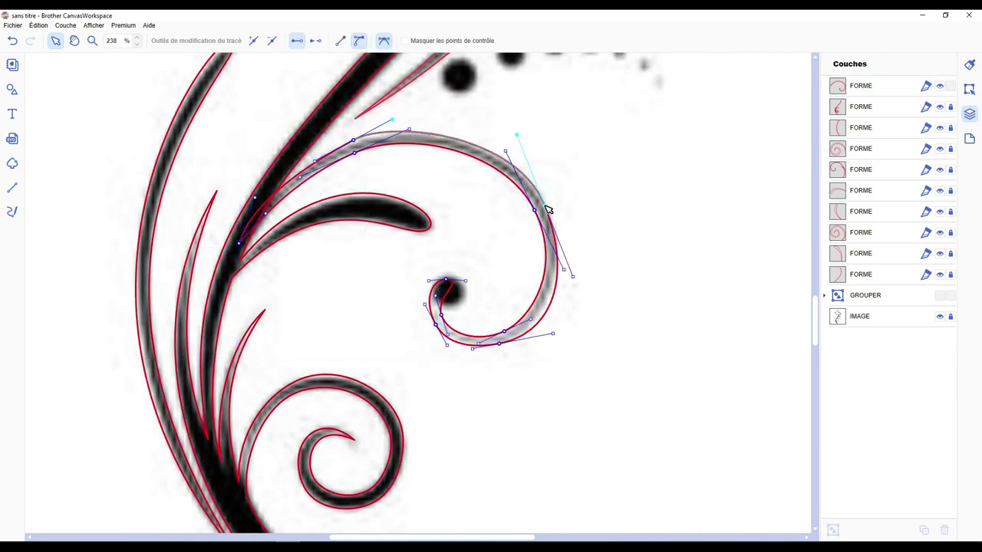
left_click_drag(409, 129, 402, 128)
left_click_drag(553, 334, 539, 336)
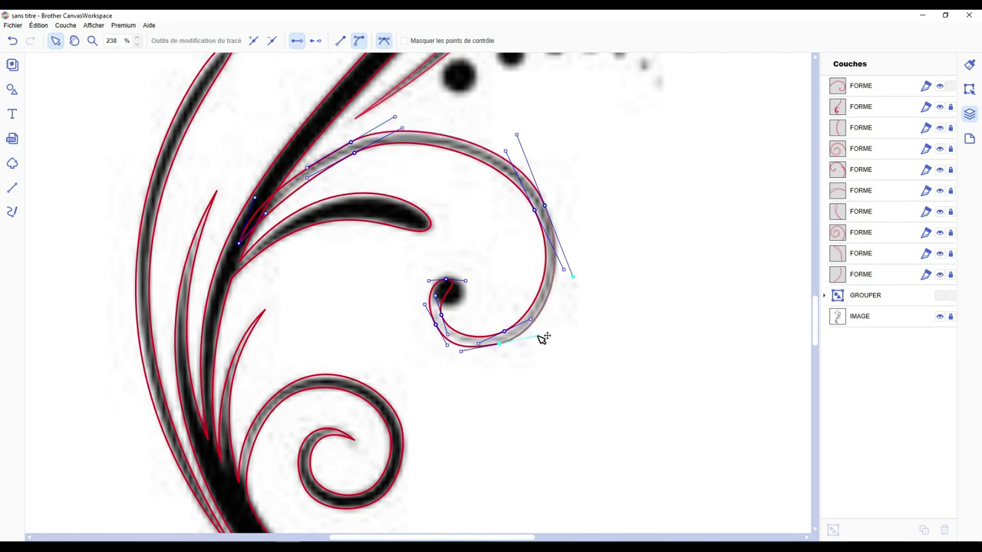
left_click(356, 151)
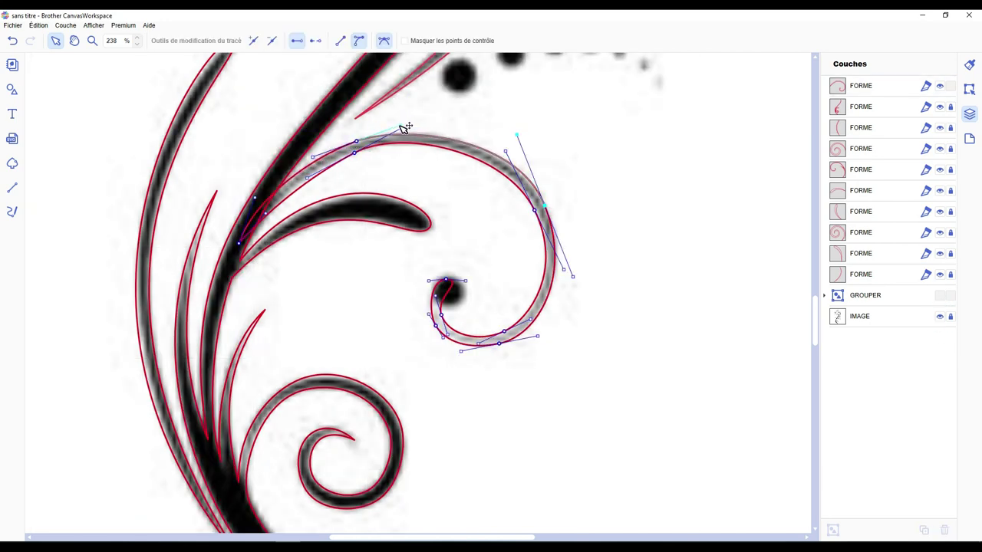
Recheck the curl without the image and nudge the outer edge point near the dot.
left_click(940, 316)
left_click(940, 316)
double_click(442, 318)
left_click_drag(437, 326, 435, 324)
Compare the curl with the image hidden and reshape the outer edge around its lower right bend.
left_click(940, 316)
left_click(940, 316)
double_click(510, 335)
left_click_drag(499, 343, 543, 328)
left_click(447, 343)
left_click_drag(573, 276, 579, 270)
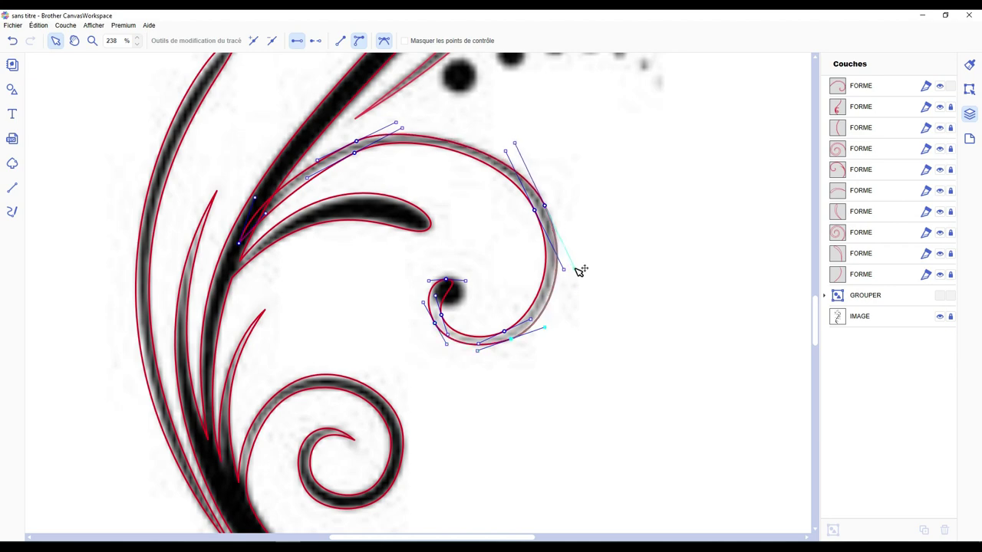
Check the arch without the image, smooth its outer edge point near the stem and adjust the lower outer point.
left_click(940, 316)
left_click(940, 316)
double_click(399, 136)
left_click(395, 122)
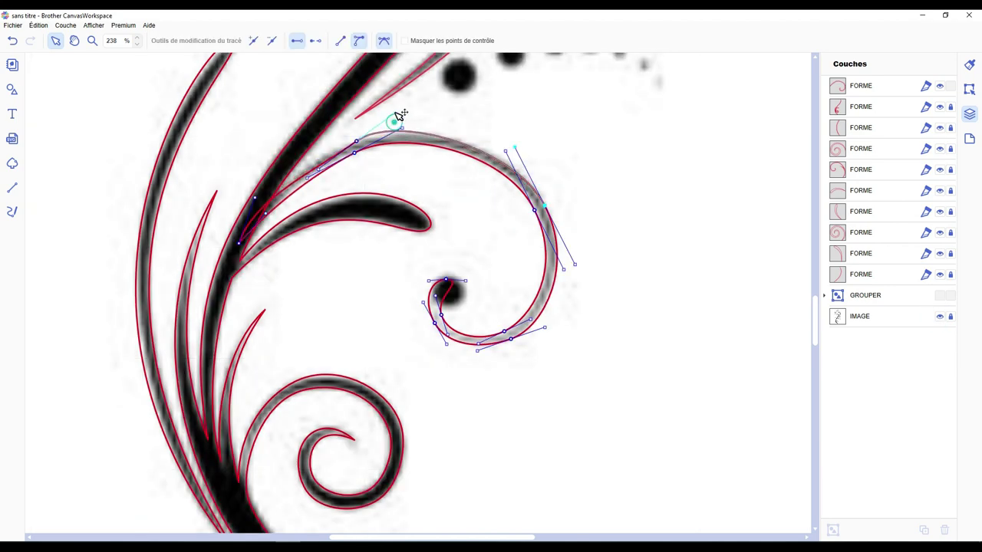
left_click(384, 42)
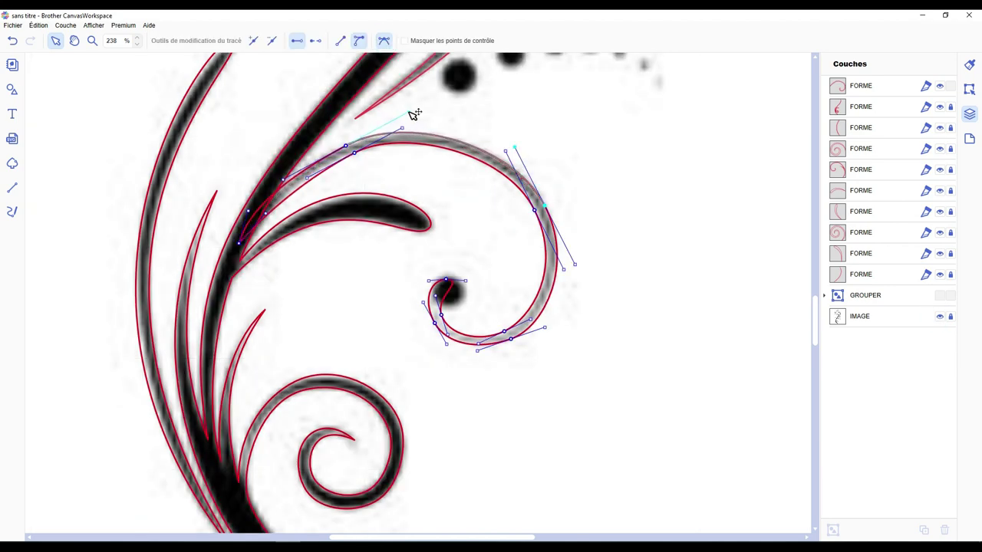
left_click(510, 338)
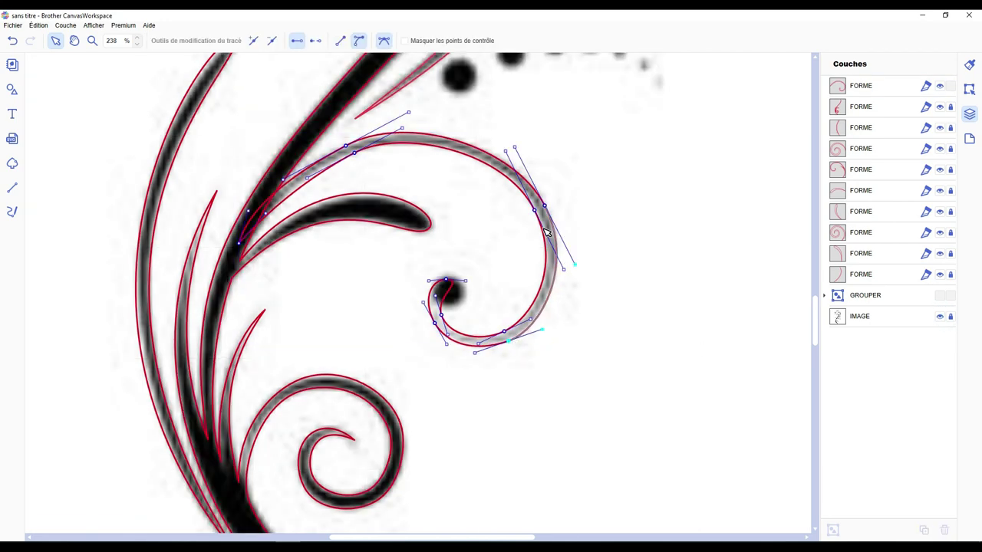
left_click(411, 115)
Unlock the merged stem's layer and merge the curl with the stem shape, with the image hidden meanwhile.
left_click(940, 317)
left_click(950, 106)
left_click(874, 88)
left_click(877, 108, "ctrl")
left_click(969, 89)
left_click(842, 448)
left_click(970, 114)
left_click(940, 295)
Edit the merged shape's points and clean up the joint where the curl leaves the stem.
double_click(287, 156)
scroll(287, 156, "up", 2)
left_click(223, 219)
left_click(249, 202, "ctrl")
left_click(295, 173, "ctrl")
left_click(172, 289)
left_click_drag(188, 269, 240, 219)
left_click_drag(391, 116, 380, 125)
Add a point on the curl's upper outer edge and fit both edges of the arch to the stroke.
left_click(257, 41)
left_click_drag(468, 163, 474, 157)
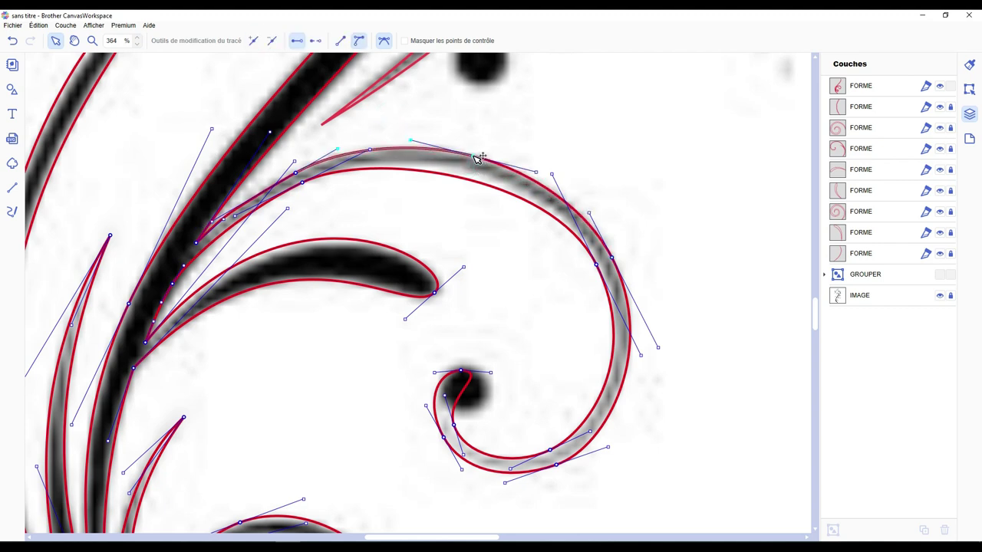
left_click_drag(373, 152, 471, 171)
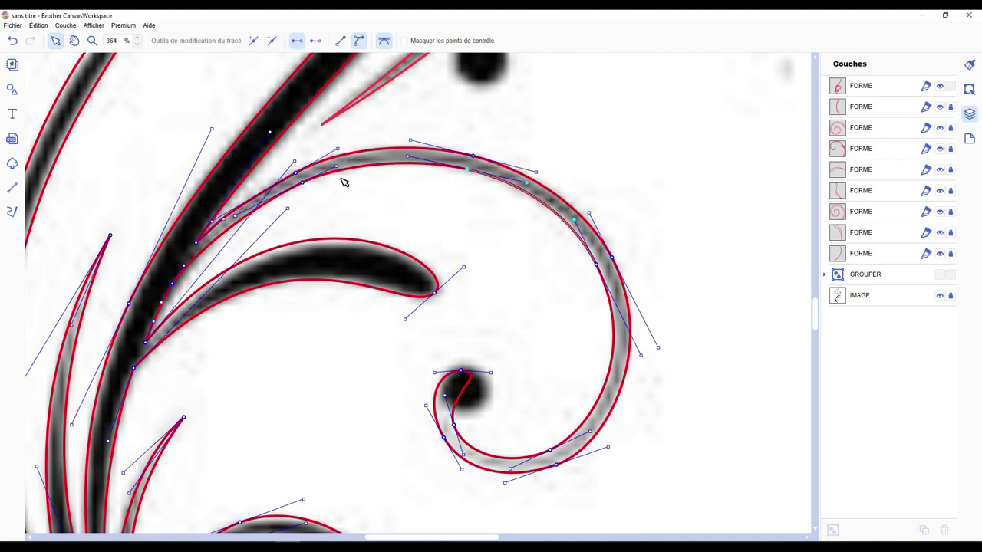
left_click_drag(336, 167, 339, 167)
left_click_drag(596, 264, 599, 263)
left_click_drag(474, 156, 471, 157)
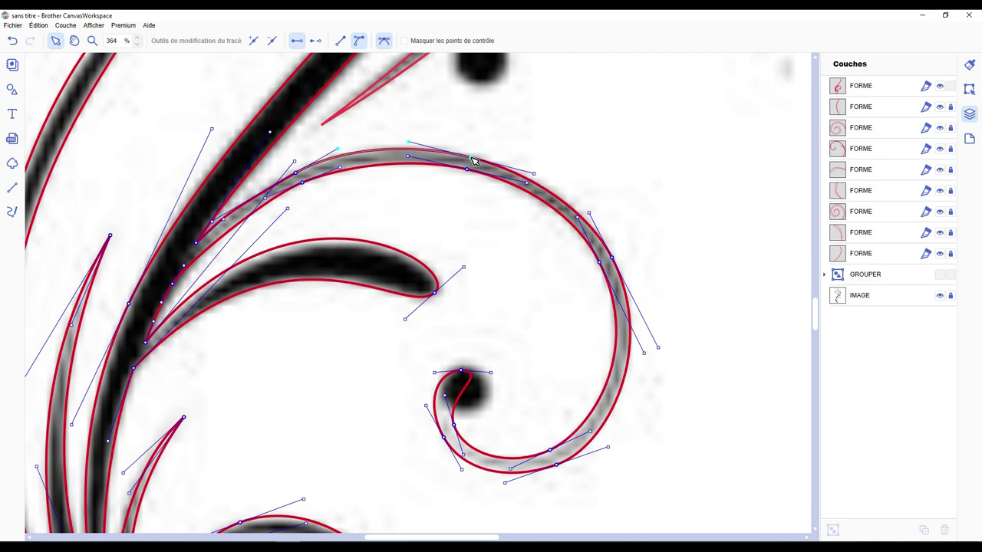
Adjust the handles of the arch's upper edge near the stem and over its crest, checking it with the image hidden.
left_click(260, 200)
left_click_drag(213, 222, 208, 231)
left_click(940, 295)
left_click(940, 295)
double_click(229, 219)
left_click_drag(337, 149, 332, 155)
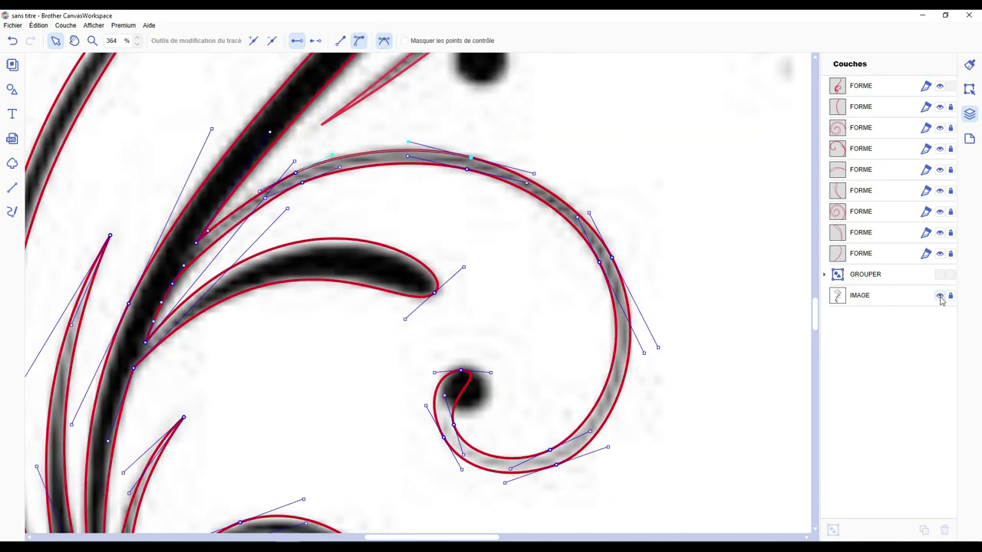
Check the outline with the image hidden and lock the merged stem shape's layer.
left_click(939, 297)
scroll(544, 272, "down", 6)
left_click(950, 86)
left_click(939, 295)
scroll(419, 143, "up", 3)
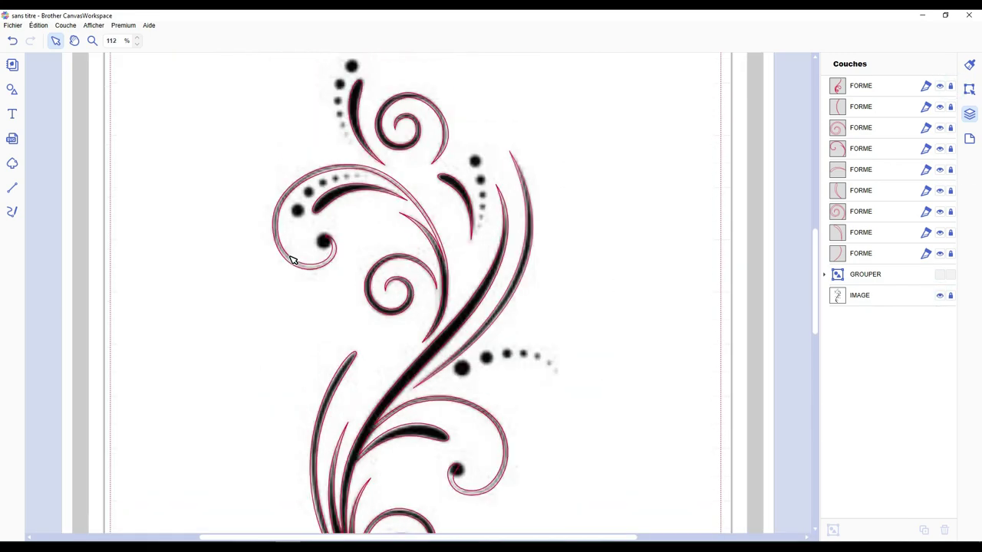
Add a circle beside the upper-left curl and shrink it to roughly the size of the large dots.
left_click(12, 89)
left_click_drag(215, 313, 361, 261)
left_click(12, 89)
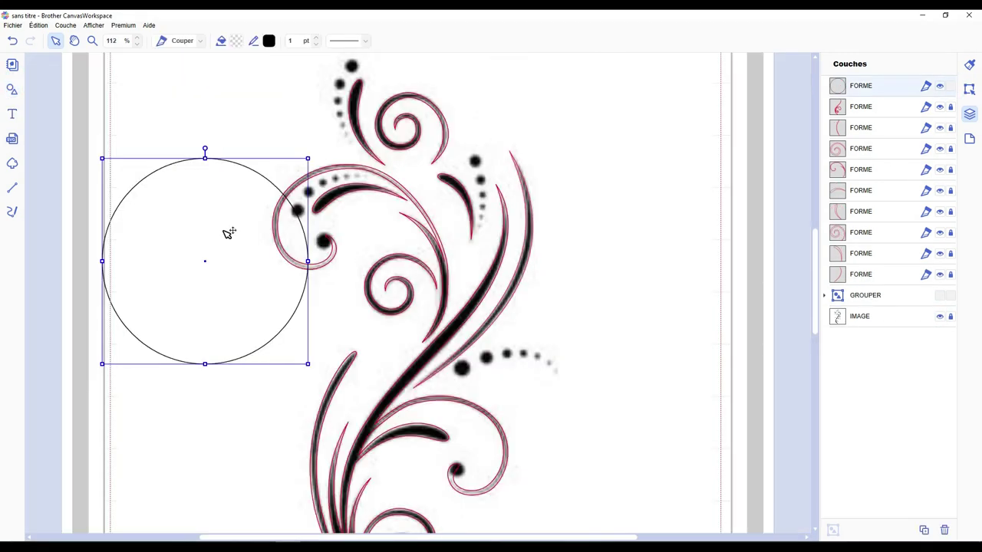
left_click_drag(303, 362, 122, 166)
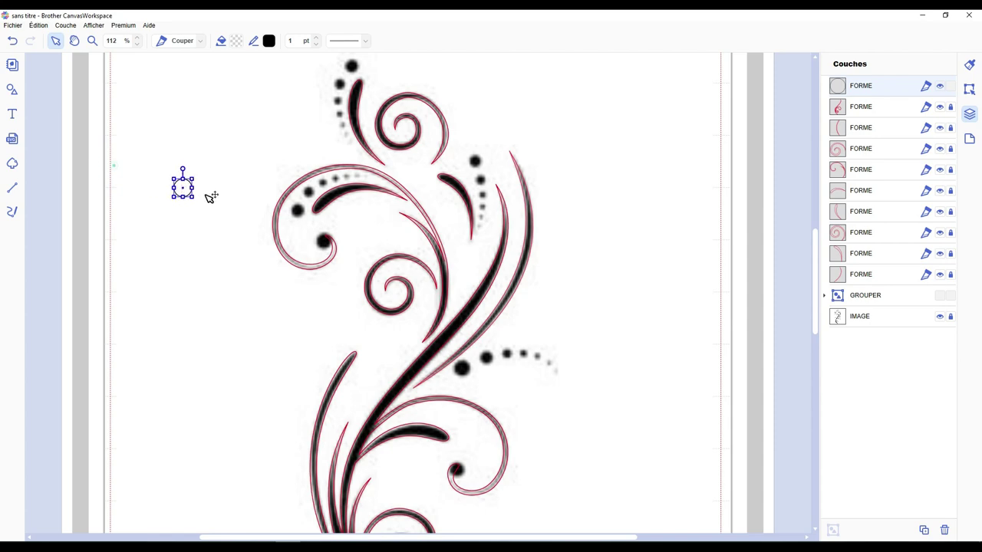
Place the circle over the black dot at the end of the upper-left curl.
left_click_drag(186, 187, 347, 246)
scroll(227, 332, "up", 5)
left_click_drag(227, 285, 216, 274)
scroll(216, 274, "up", 2)
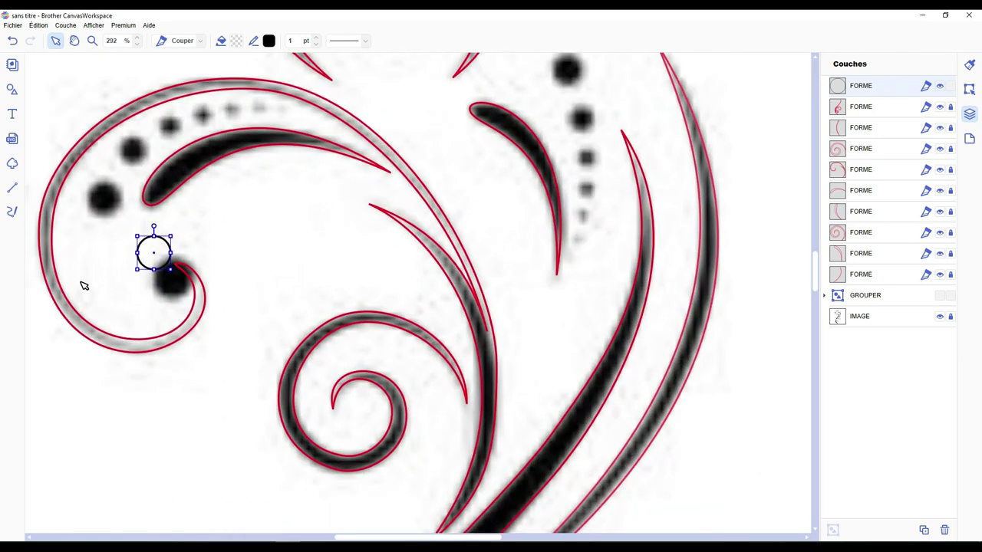
left_click_drag(460, 537, 399, 537)
scroll(524, 277, "up", 4)
left_click_drag(469, 223, 512, 266)
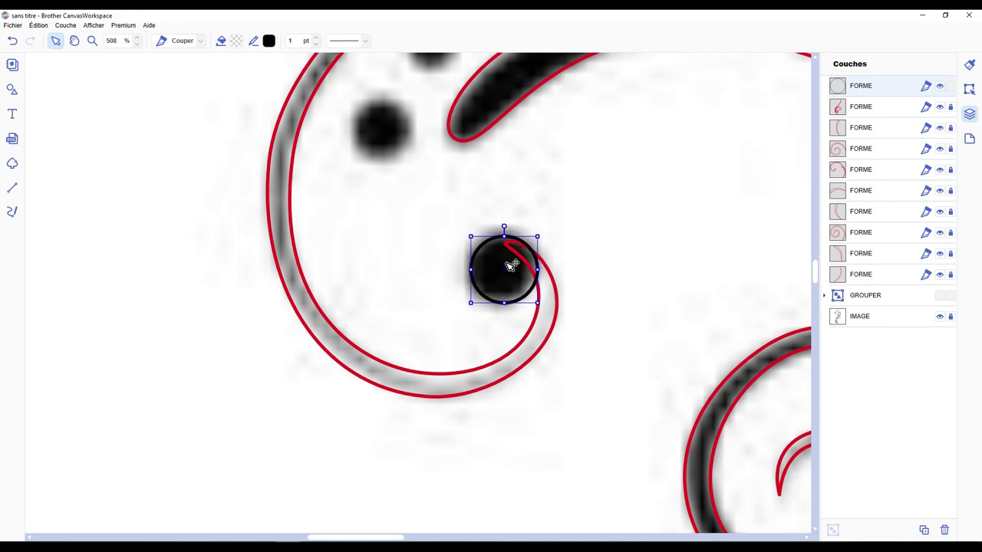
Duplicate the circle and place copies on the largest dots of the upper-left, topmost and upper-right rows.
scroll(510, 266, "down", 3)
key("ctrl+d")
scroll(509, 265, "down", 6)
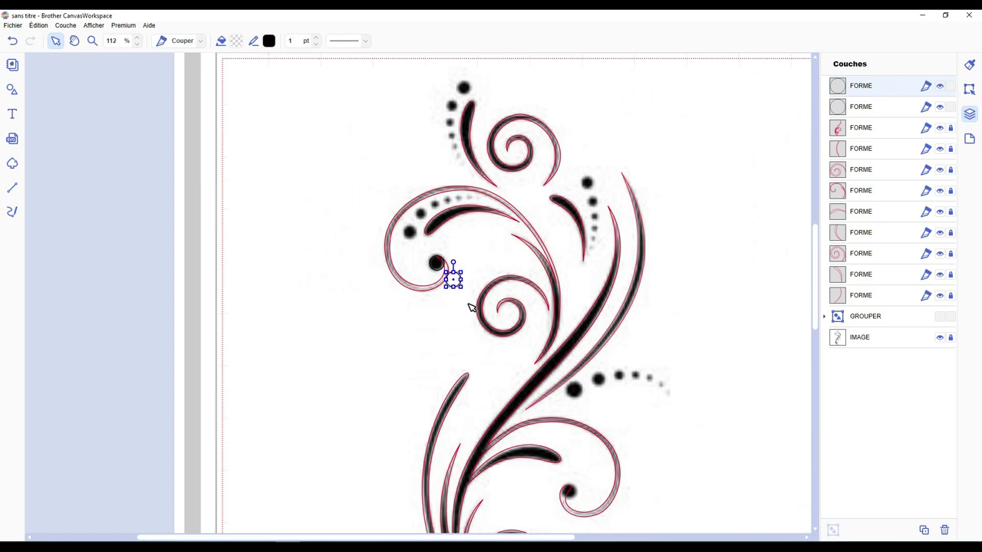
scroll(470, 307, "down", 2)
scroll(418, 164, "up", 3)
key("ctrl+d")
left_click_drag(433, 345, 469, 190)
key("ctrl+v")
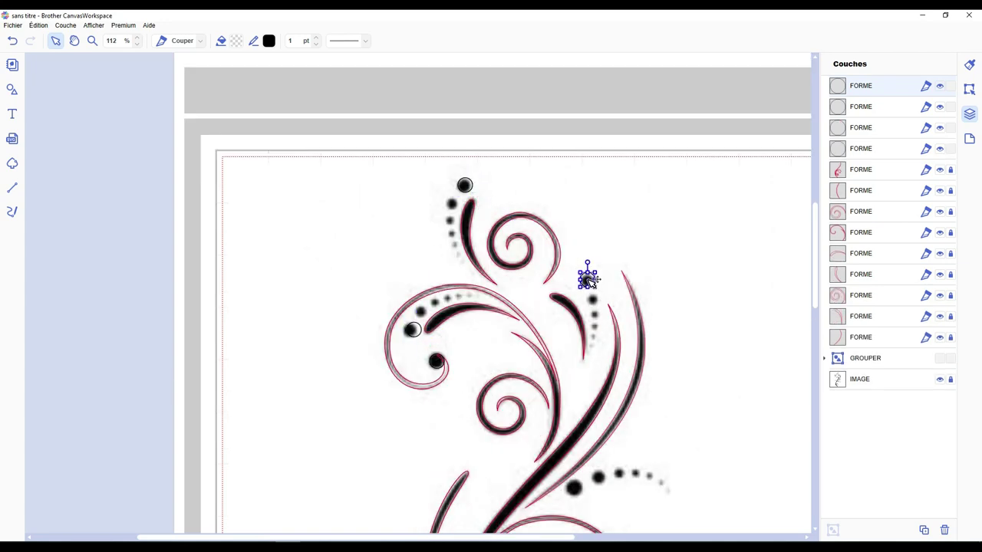
Add two more circle copies, on the largest dot of the lower-right row and at the lower-right curl's end.
key("ctrl+v")
scroll(598, 272, "down", 4)
left_click_drag(604, 98, 565, 391)
key("ctrl+v")
scroll(450, 208, "up", 6)
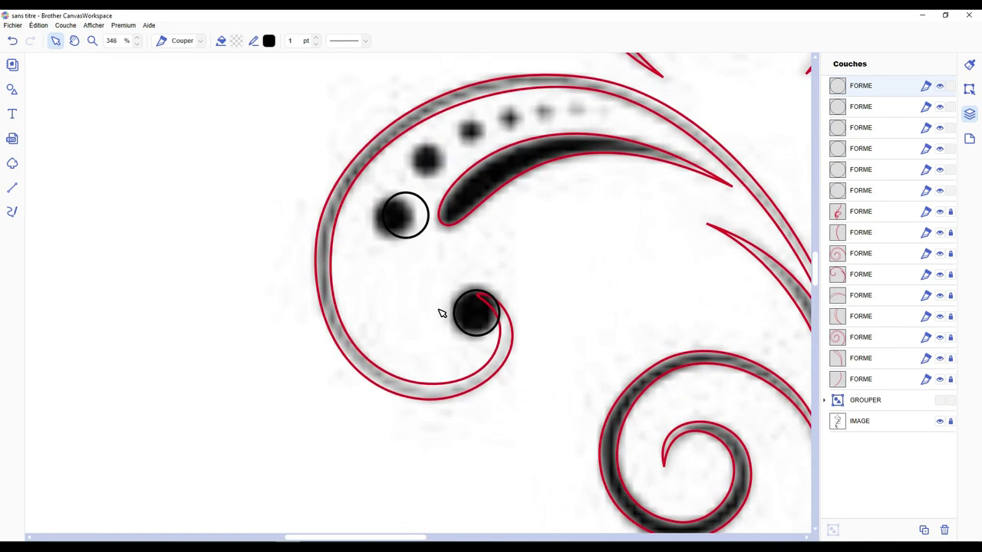
Set the outline colour of all six circles to red.
scroll(442, 313, "down", 4)
left_click(865, 192)
left_click(860, 86, "shift")
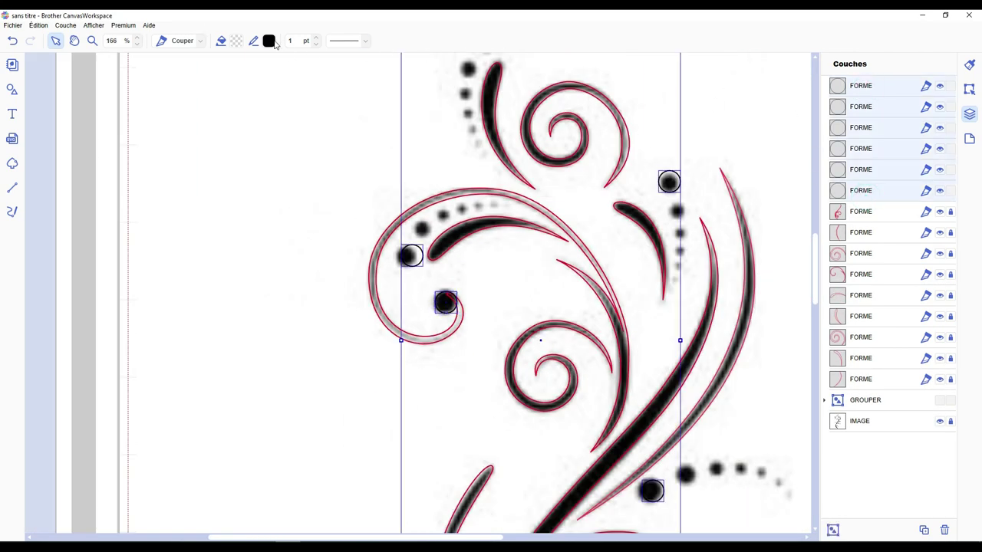
left_click(268, 41)
left_click(368, 268)
left_click(567, 344)
Unlock the upper-left curl's layer and reshape its tip to follow the circle over the end dot.
scroll(330, 278, "up", 8)
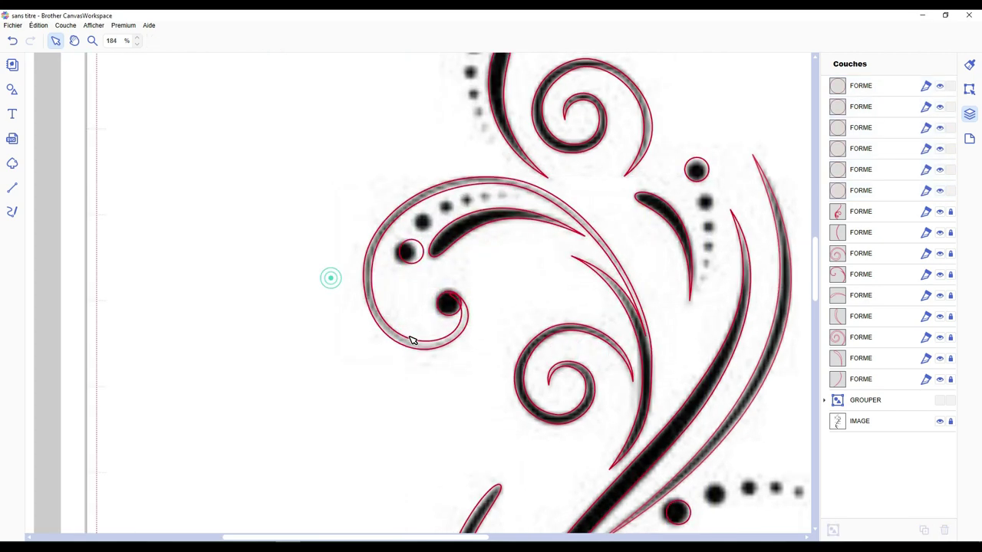
left_click(532, 335)
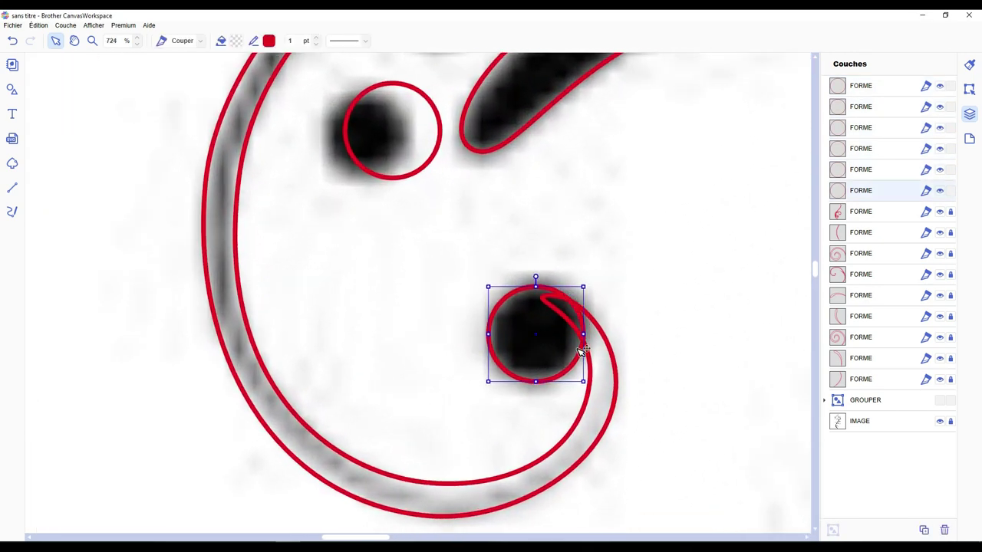
left_click(606, 357)
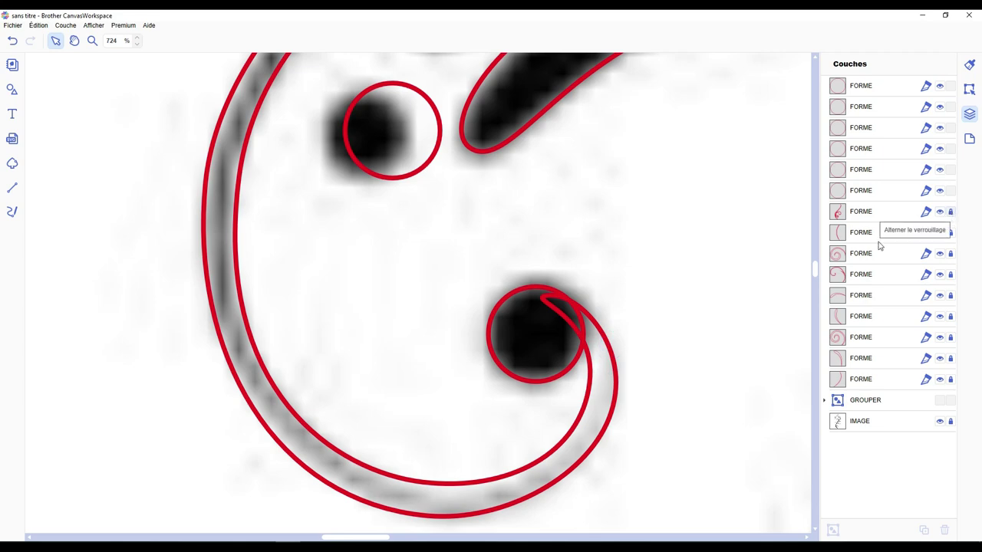
scroll(618, 303, "down", 8)
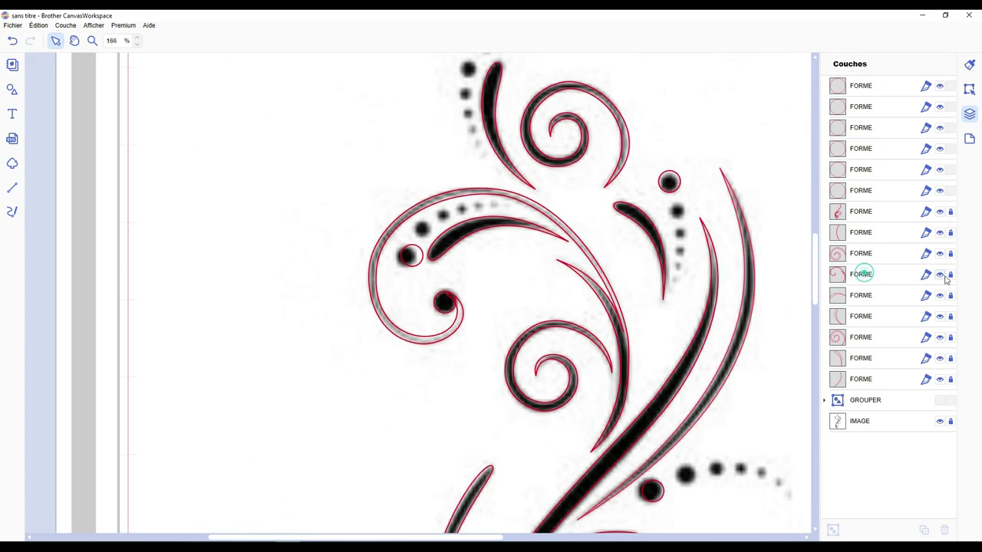
left_click(892, 275)
scroll(532, 373, "up", 8)
left_click(597, 351)
double_click(595, 351)
left_click_drag(537, 297, 555, 282)
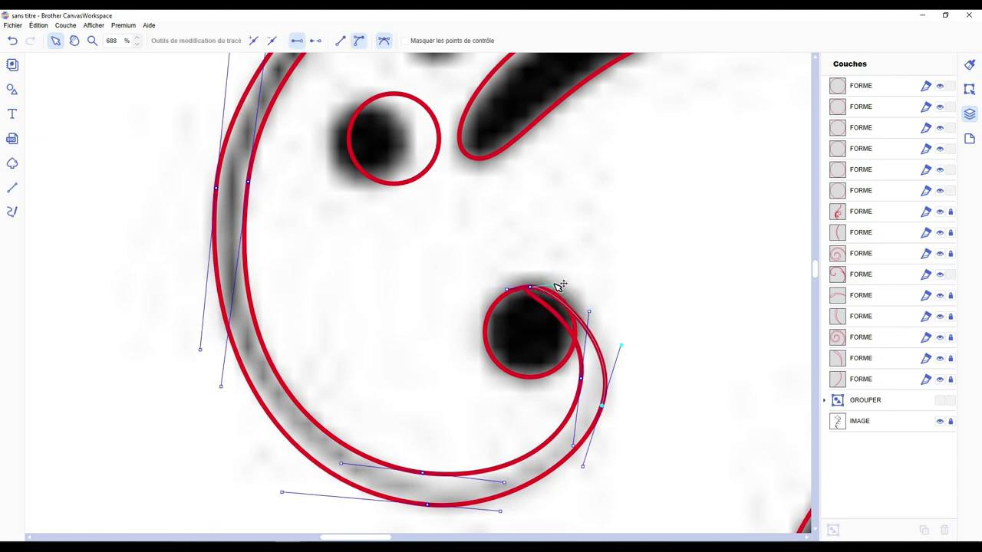
key("Escape")
Merge the upper-left curl with the circle at its end.
scroll(516, 355, "down", 7)
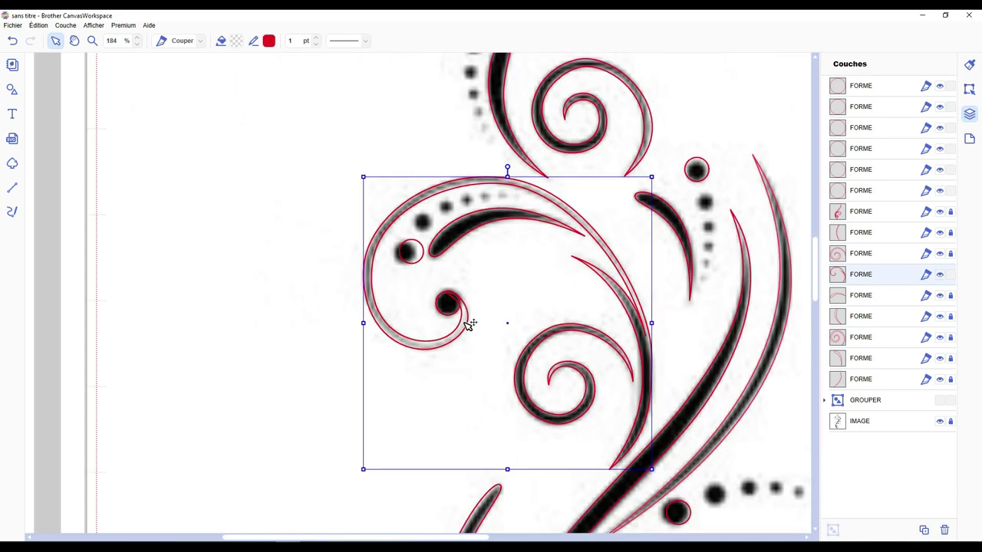
left_click(451, 307, "shift")
left_click(970, 89)
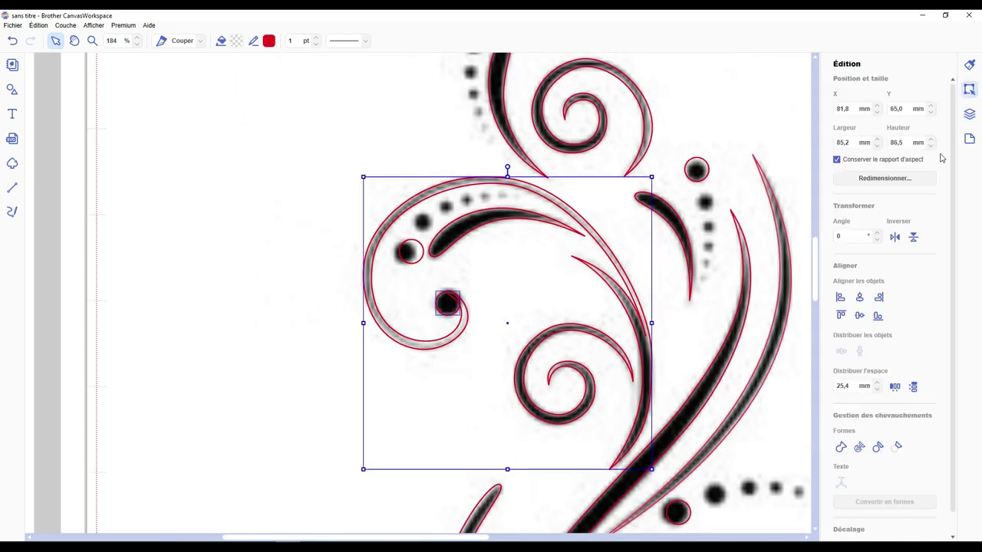
Edit the merged curl's points to smooth its outer edge and the inner joint beside the dot.
scroll(443, 361, "up", 6)
double_click(520, 290)
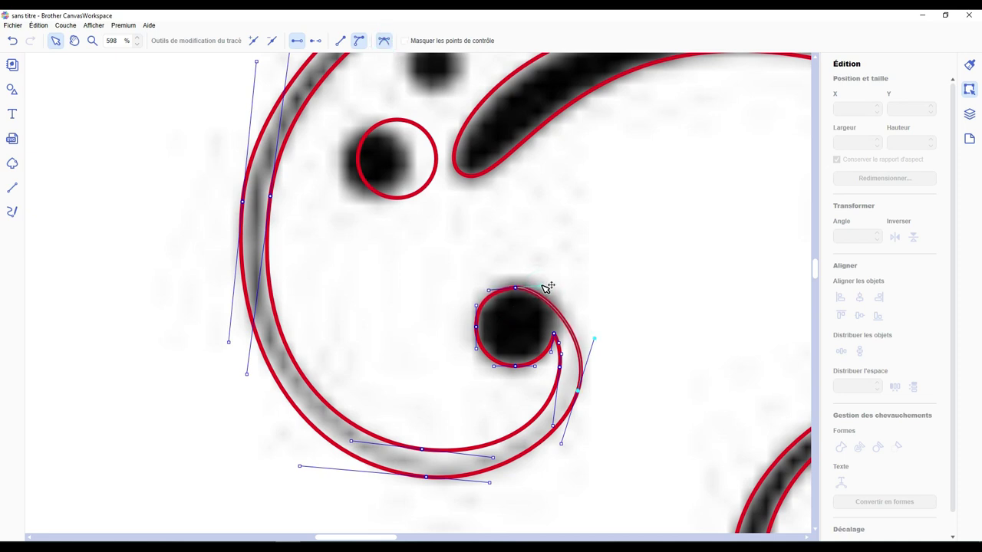
left_click_drag(595, 339, 597, 326)
left_click_drag(578, 391, 578, 389)
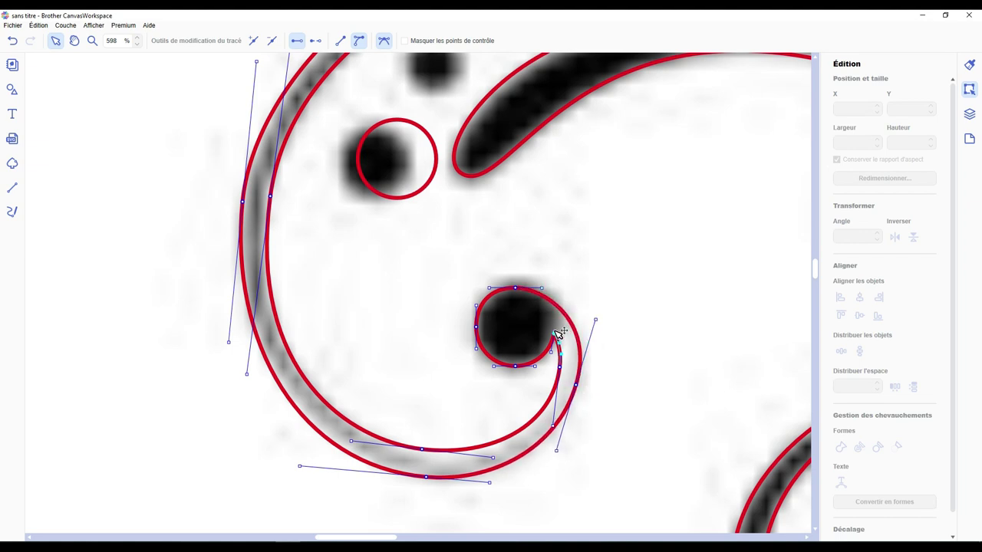
left_click(534, 315)
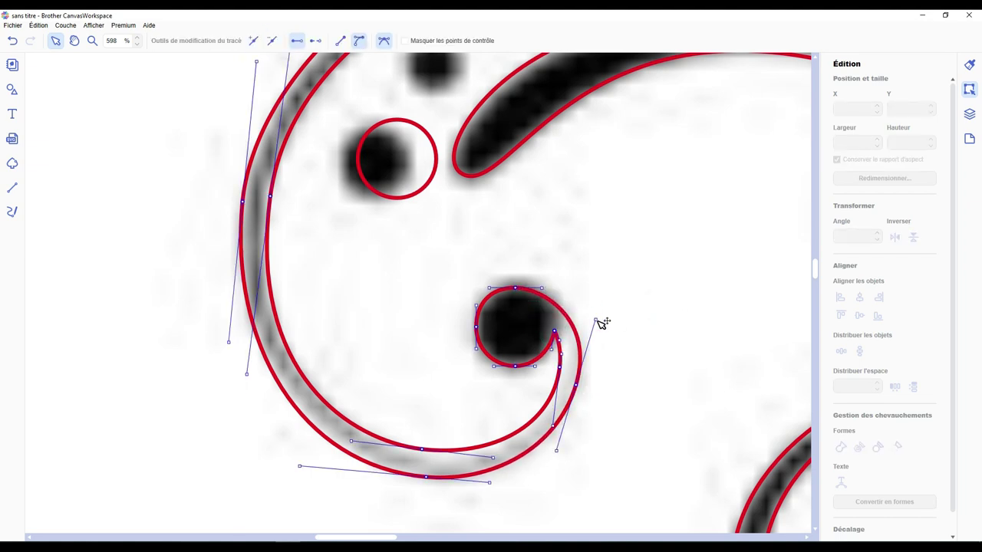
mouse_move(597, 321)
left_mouse_down()
mouse_move(595, 310)
mouse_move(590, 316)
left_mouse_up()
key("Escape")
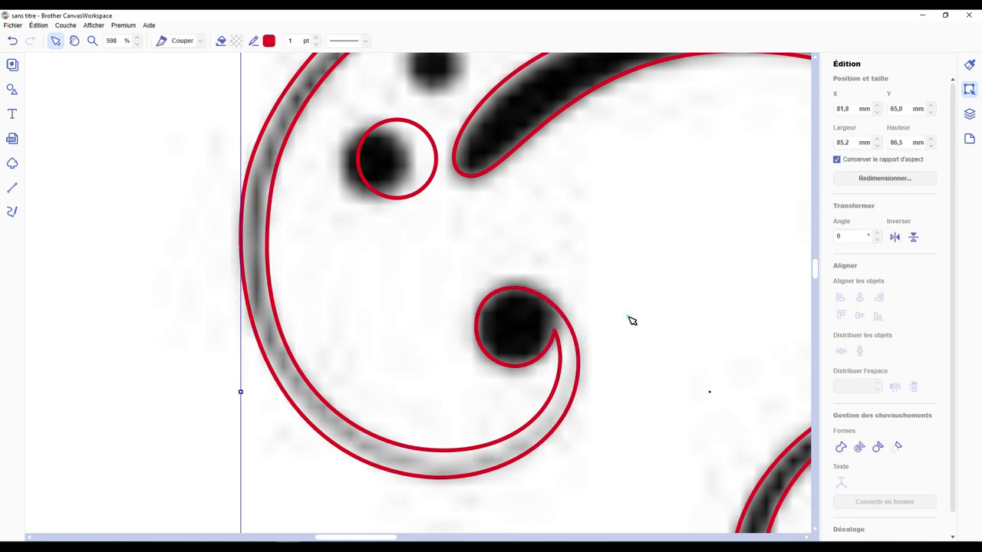
Move the merged upper-left curl's layer below the circle layers and lock it.
scroll(641, 325, "down", 5)
scroll(641, 325, "down", 1)
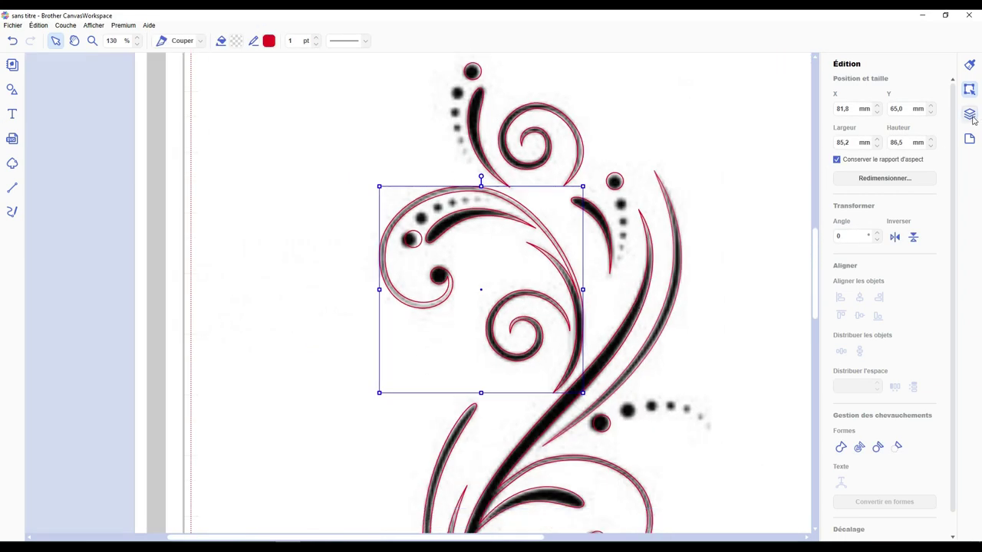
left_click(970, 114)
left_click(949, 87)
left_click(949, 87)
left_click_drag(886, 86, 882, 200)
left_click(949, 191)
Unlock the stem shape's layer and move it directly below the circle layers.
scroll(755, 263, "down", 6)
scroll(757, 253, "up", 2)
scroll(756, 250, "up", 1)
left_click_drag(412, 537, 510, 537)
scroll(431, 419, "up", 6)
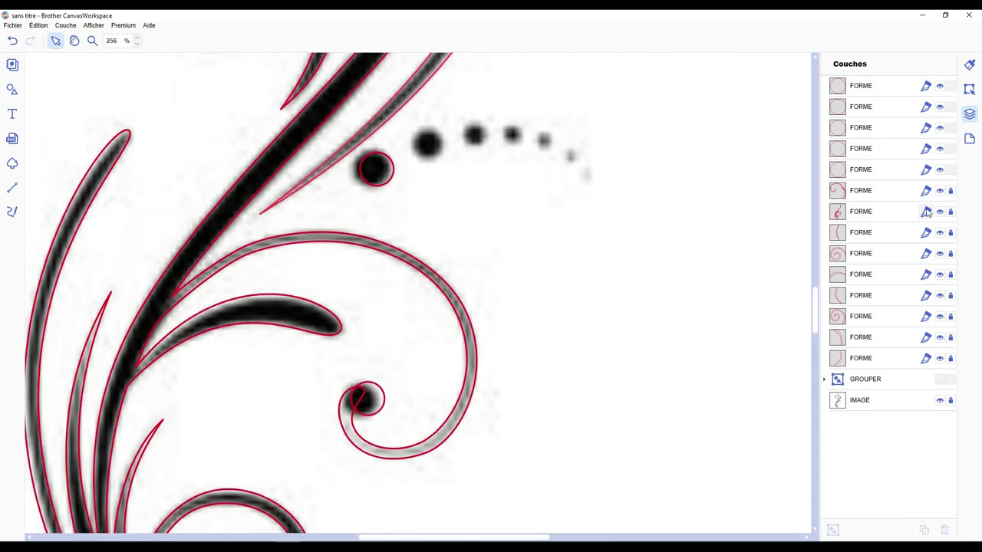
left_click(951, 212)
left_click_drag(890, 212, 874, 149)
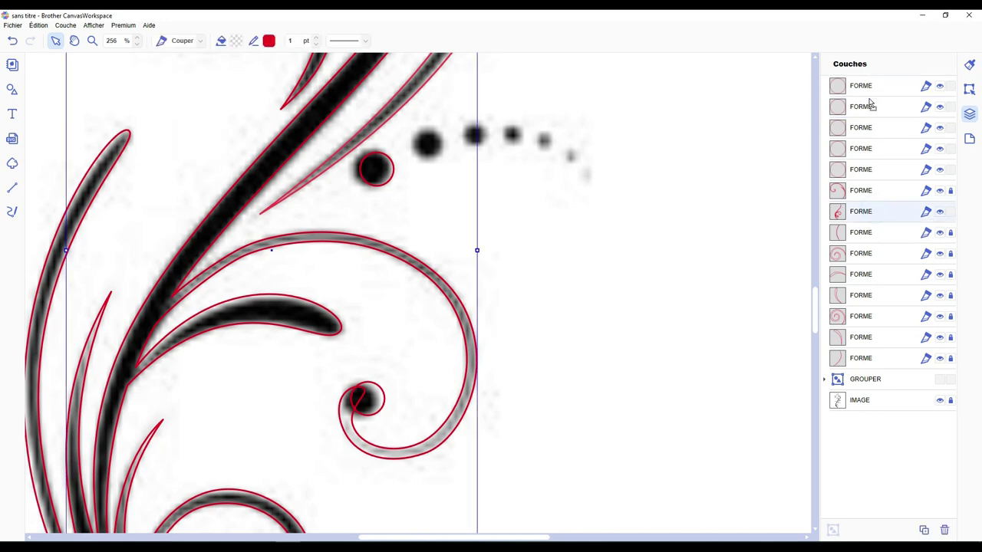
left_click_drag(879, 191, 879, 192)
Resize and centre the circle over the dot at the end of the lower-right curl.
scroll(420, 447, "up", 3)
scroll(307, 384, "down", 2)
left_click(347, 270)
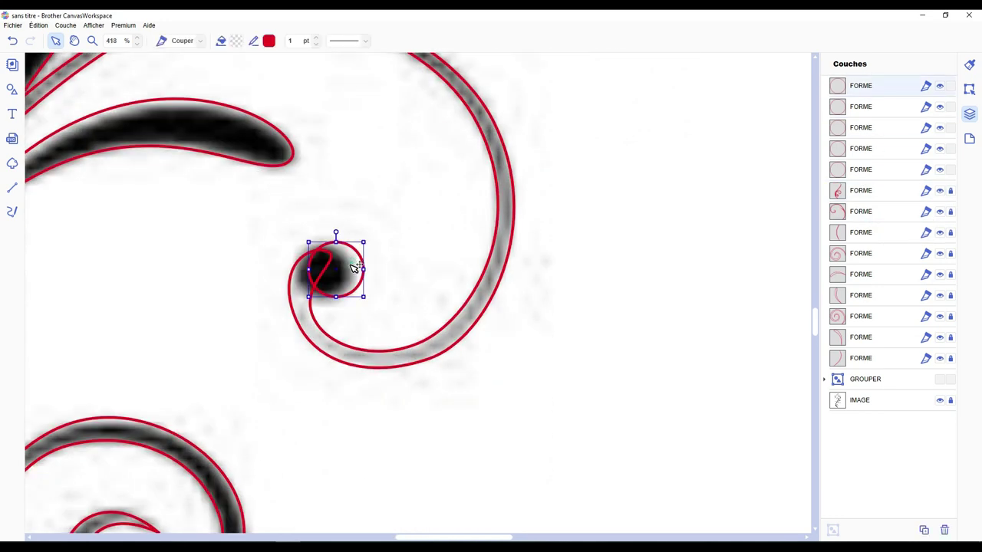
left_click_drag(343, 273, 340, 275)
left_click_drag(293, 305, 337, 279)
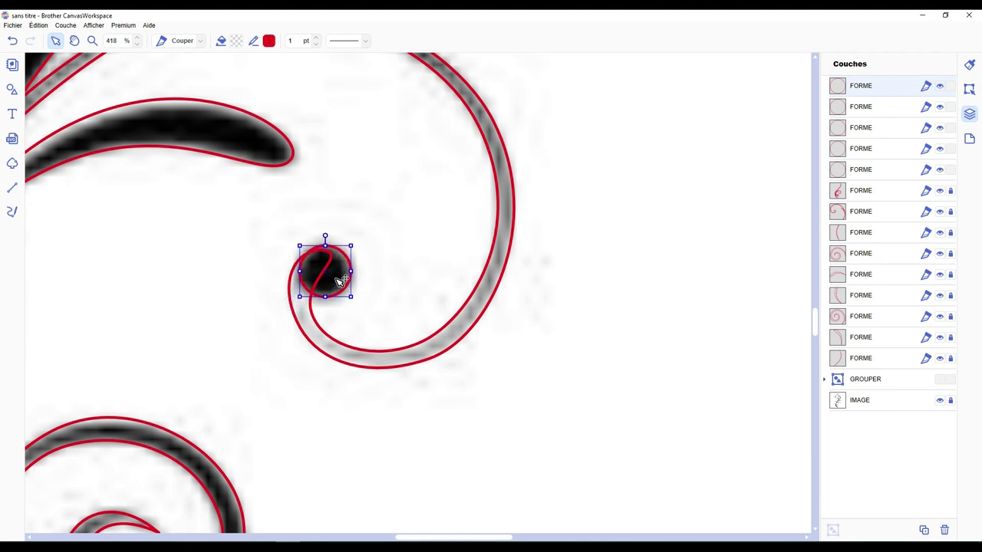
Adjust the lower-right curl's tip to follow the dot and merge the stem shape with the circle.
left_click(880, 195)
double_click(317, 349)
scroll(110, 238, "up", 5)
left_click_drag(253, 222, 214, 209)
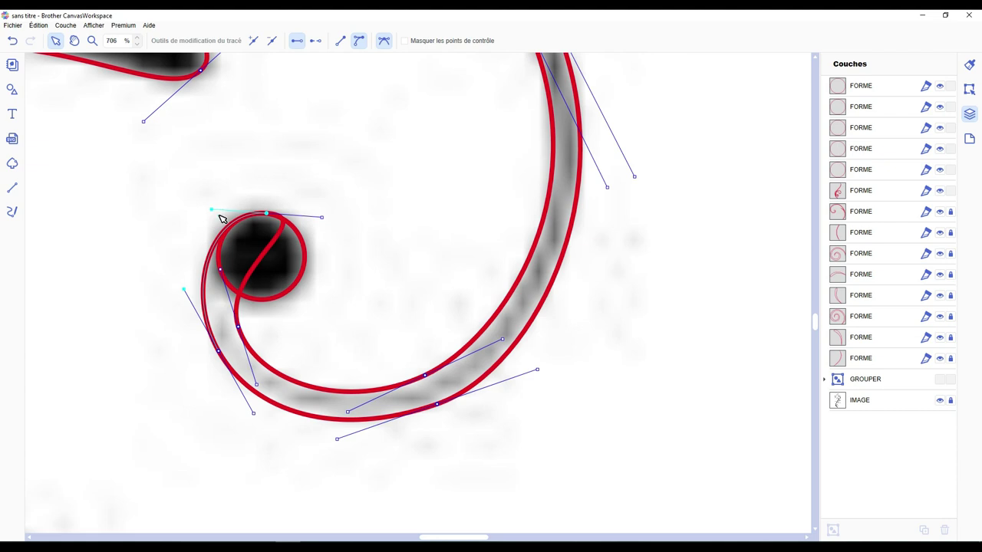
mouse_move(323, 218)
left_mouse_down()
mouse_move(297, 220)
mouse_move(316, 221)
left_mouse_up()
left_click(360, 252)
left_click(287, 274, "shift")
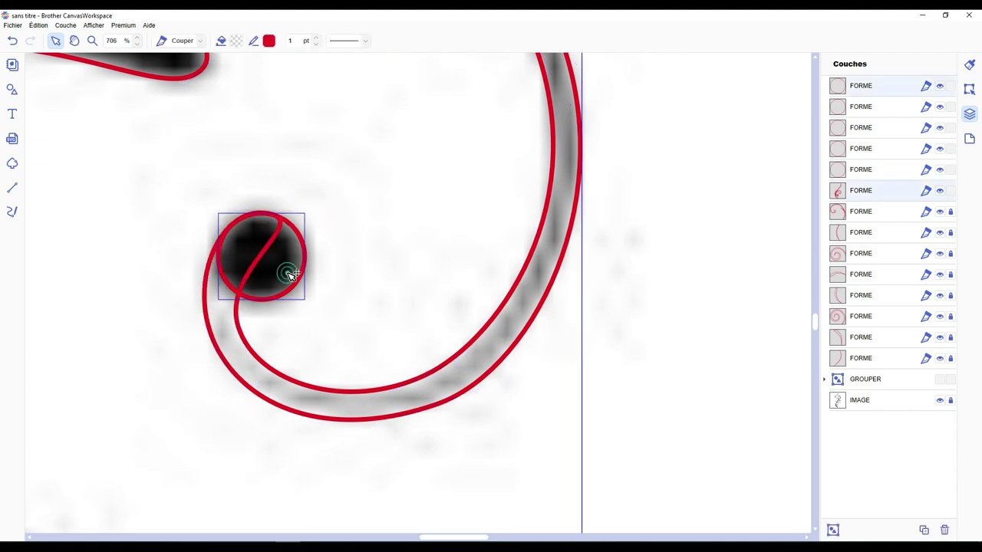
key("ctrl+w")
Try to delete the extra point at the dot's top and redraw the curl's outer curve around it.
double_click(275, 259)
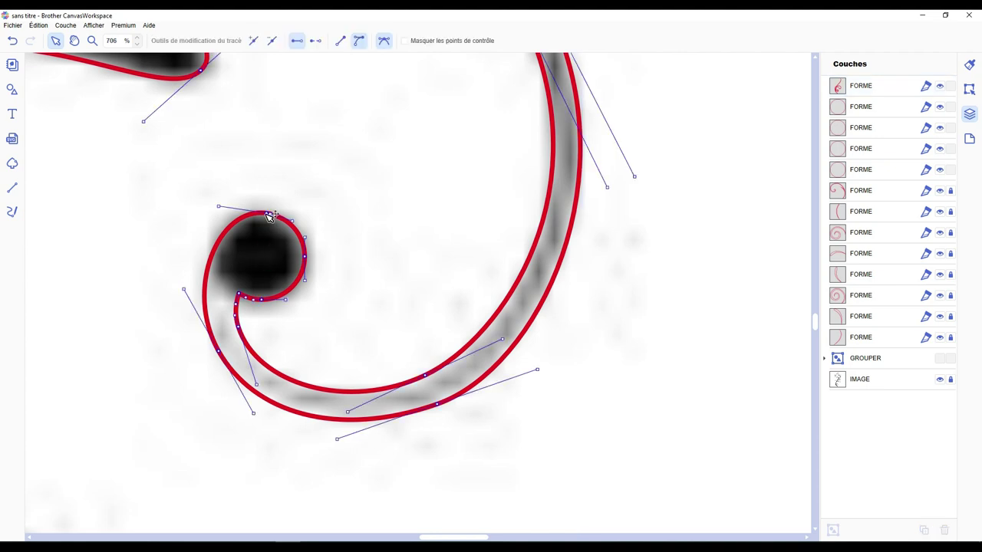
key("Delete")
left_click_drag(274, 218, 221, 217)
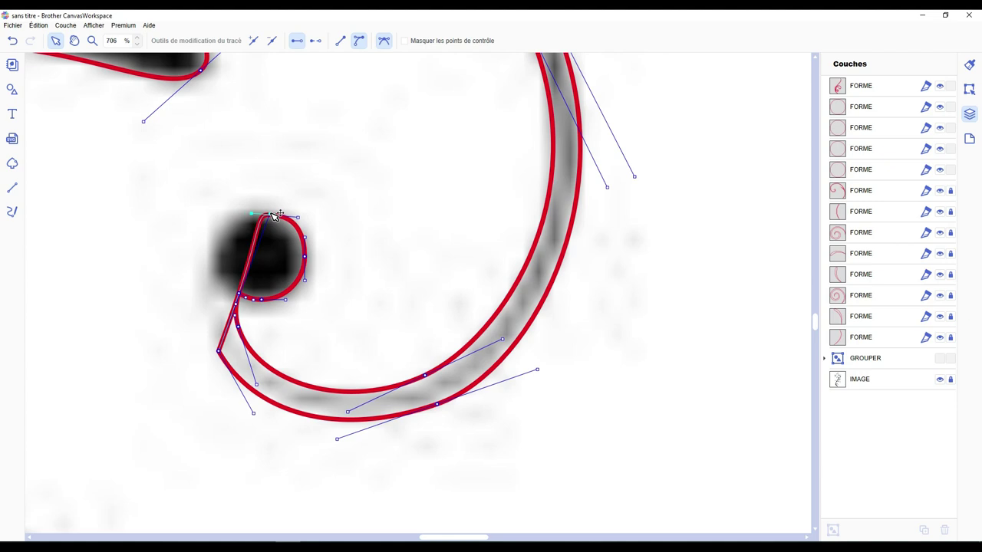
left_click_drag(222, 219, 174, 290)
left_click_drag(240, 214, 287, 217)
left_click(175, 288)
left_click(252, 40)
left_click_drag(212, 259, 219, 248)
left_click(259, 254)
Undo the point deletion and the curve edits around the lower-right curl's dot.
key("ctrl+z")
key("ctrl+z")
key("ctrl+z")
key("ctrl+z")
key("ctrl+z")
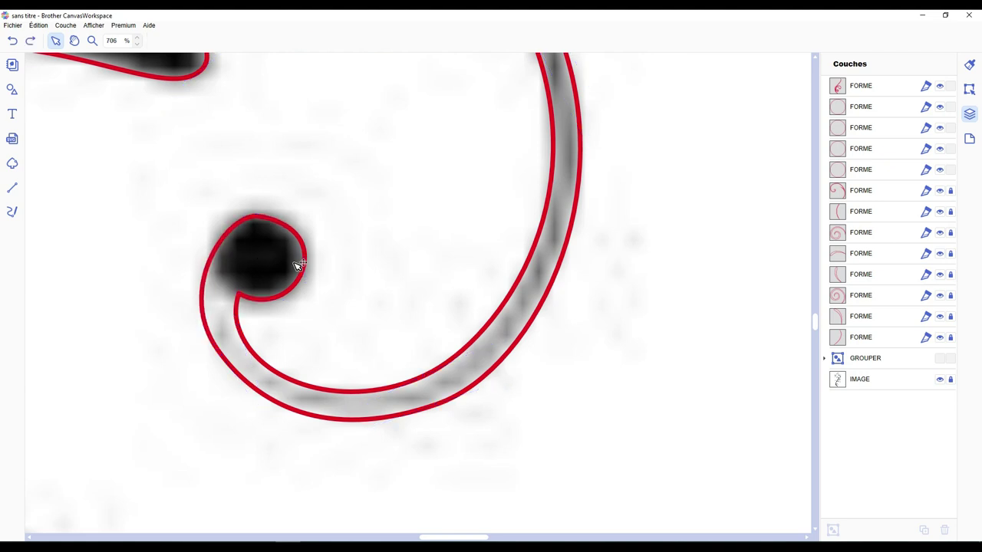
key("ctrl+z")
key("ctrl+z")
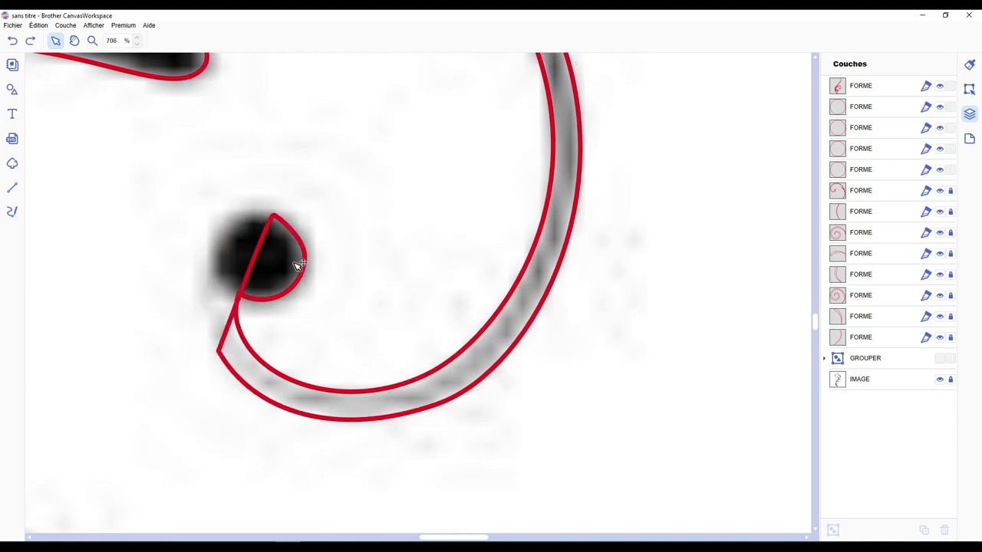
Adjust the outer-edge handle of the lower-right curl to bring its outline closer to the stroke beside the dot.
left_click(294, 263)
double_click(285, 264)
left_click_drag(185, 290, 192, 294)
left_click(149, 279)
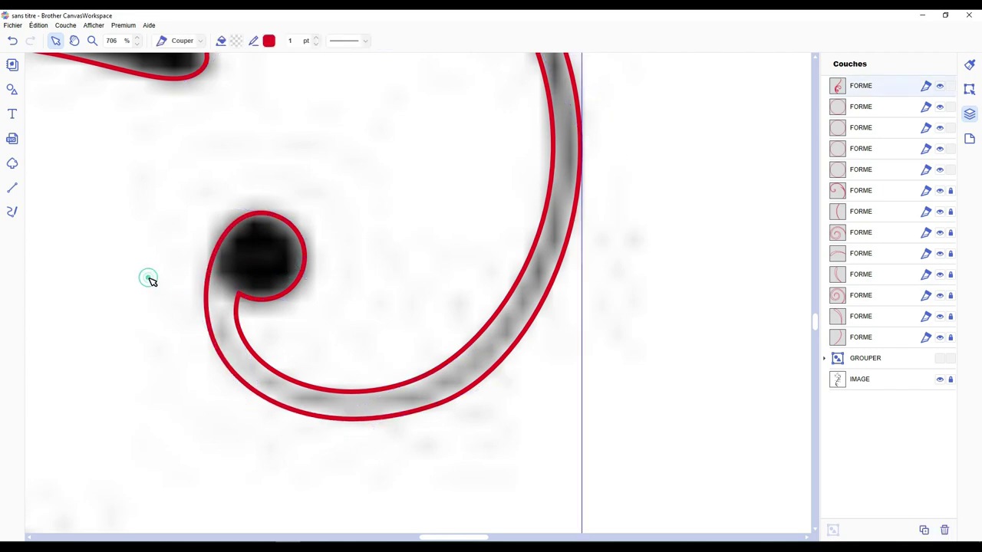
Lock the merged stem shape's layer and move it below the remaining circle layers.
scroll(182, 300, "down", 6)
scroll(184, 299, "down", 3)
left_click(950, 86)
left_click_drag(901, 90, 879, 181)
Fit a circle to the lower-right row's largest dot and add resized copies over its next three dots.
scroll(416, 159, "up", 6)
left_click(360, 270)
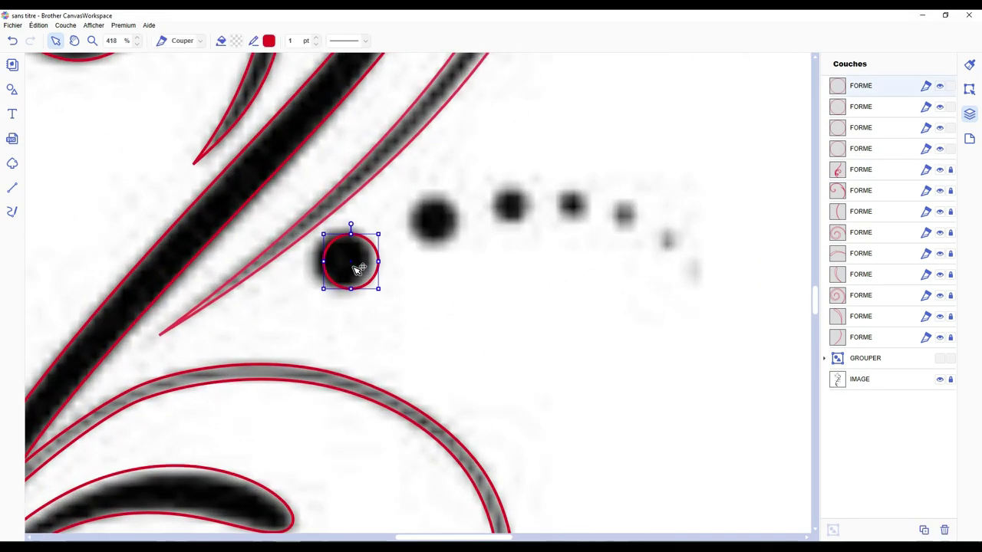
left_click_drag(351, 267, 447, 228)
key("ctrl+d")
left_click_drag(499, 285, 529, 221)
key("ctrl+d")
left_click_drag(574, 265, 575, 206)
left_click_drag(592, 224, 587, 219)
Duplicate the circle for the last three dots of the lower-right row, shrinking each copy to fit.
key("ctrl+d")
left_click_drag(631, 251, 621, 205)
left_click_drag(639, 227, 636, 224)
key("ctrl+d")
scroll(640, 232, "up", 1)
left_click_drag(684, 370, 676, 347)
key("ctrl+d")
left_click_drag(730, 398, 697, 369)
Group the seven circles of the lower-right dot row and lock the group.
left_click(578, 244)
scroll(587, 320, "down", 8)
left_click_drag(580, 353, 390, 292)
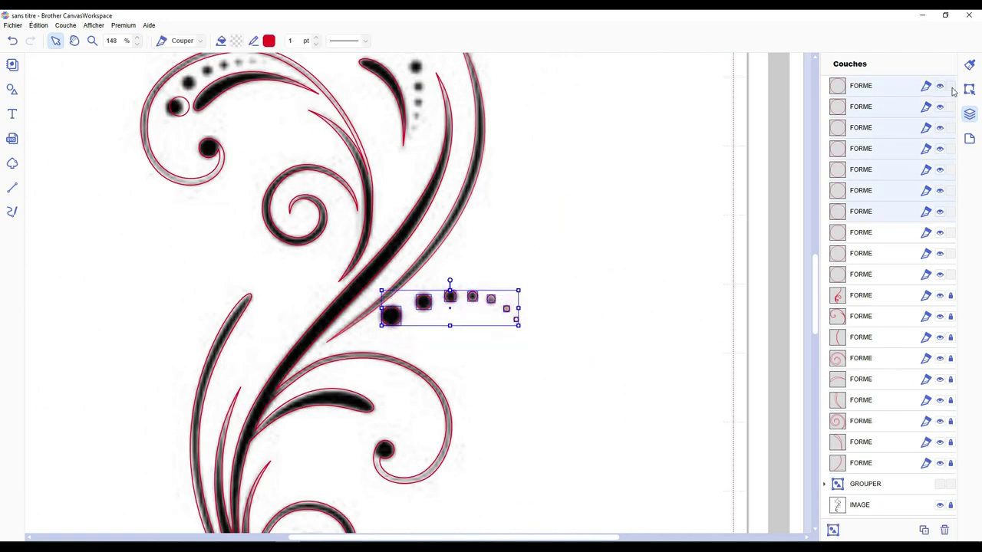
key("ctrl+g")
Fit the circle to the upper-right row's largest dot and add smaller copies over its next two dots.
scroll(423, 381, "up", 4)
left_click(401, 234)
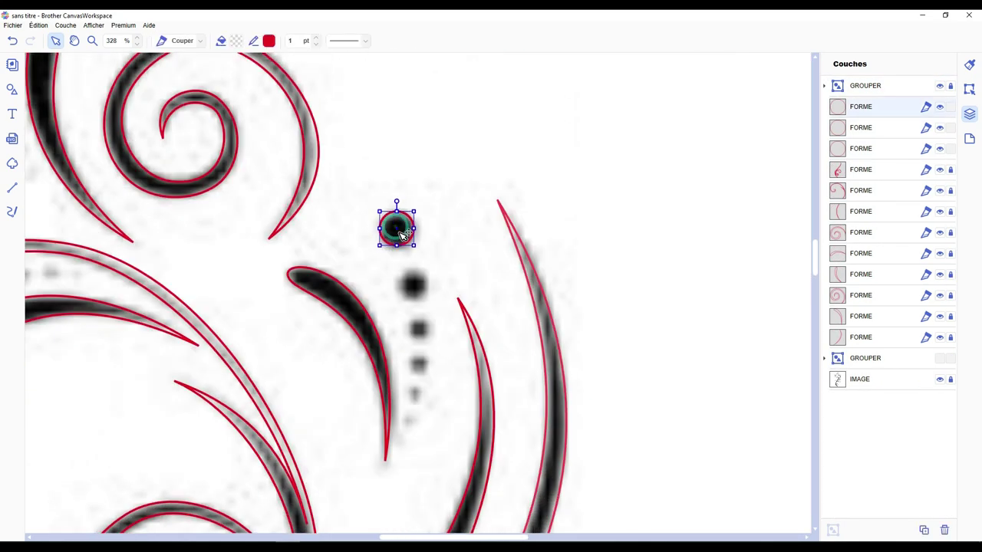
scroll(411, 283, "up", 3)
key("ctrl+v")
scroll(407, 322, "down", 2)
left_click_drag(489, 183, 436, 189)
key("ctrl+v")
left_click_drag(498, 242, 432, 241)
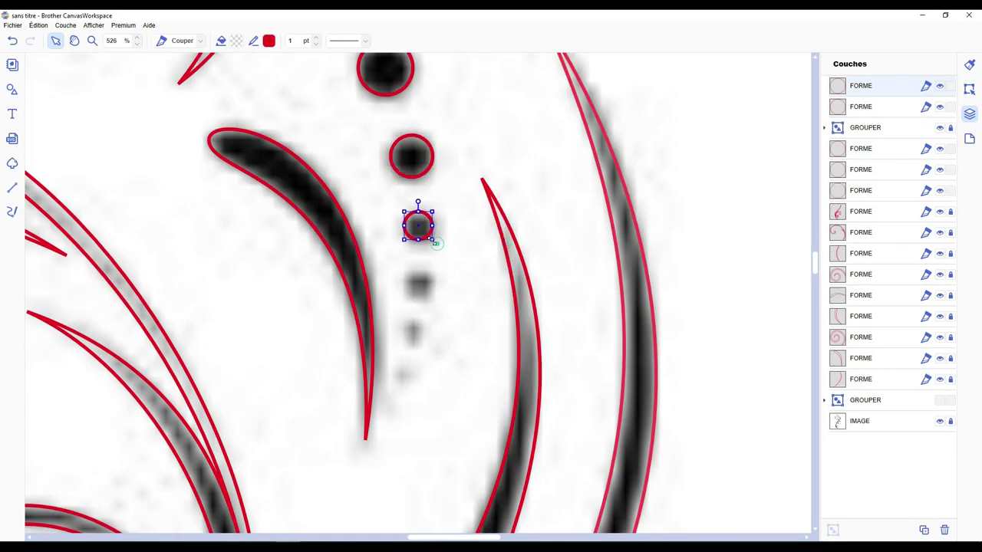
Duplicate the circle over the last three dots of the upper-right row, shrinking each copy to fit.
key("ctrl+v")
left_click_drag(502, 301, 421, 287)
key("ctrl+v")
left_click_drag(503, 361, 418, 331)
key("ctrl+v")
left_click_drag(493, 409, 404, 375)
left_click(486, 361)
scroll(487, 362, "down", 3)
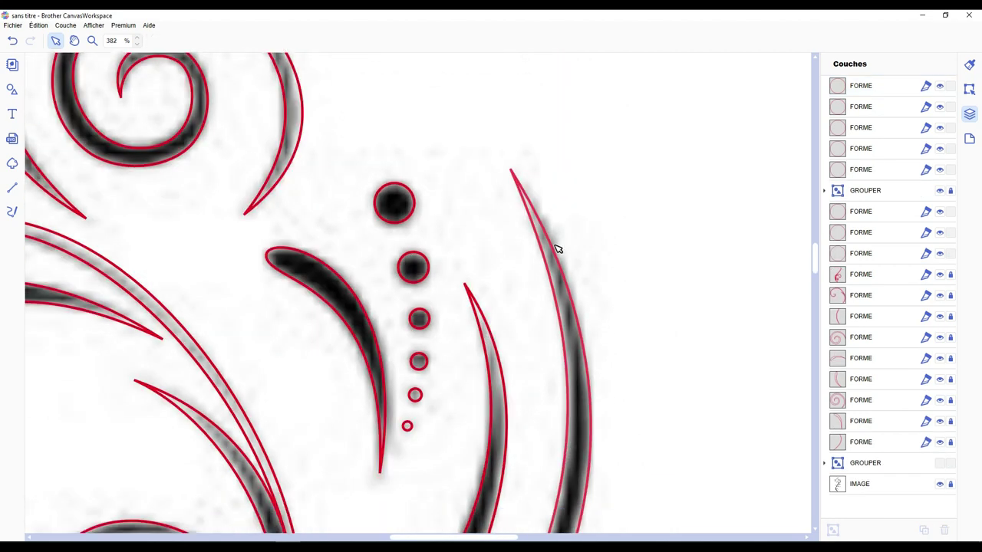
Group the circles of the upper-right dot row and lock the group.
left_click(883, 211)
left_click(906, 86, "shift")
key("ctrl+g")
left_click(950, 85)
left_click(717, 175)
Fit the circle to the largest dot inside the upper-left curl and add smaller copies over the next two dots.
scroll(616, 342, "down", 3)
scroll(391, 538, "up", 4)
left_click_drag(443, 537, 402, 540)
left_click(371, 383)
key("ctrl+v")
left_click_drag(432, 438, 407, 306)
key("ctrl+v")
left_click_drag(480, 375, 470, 284)
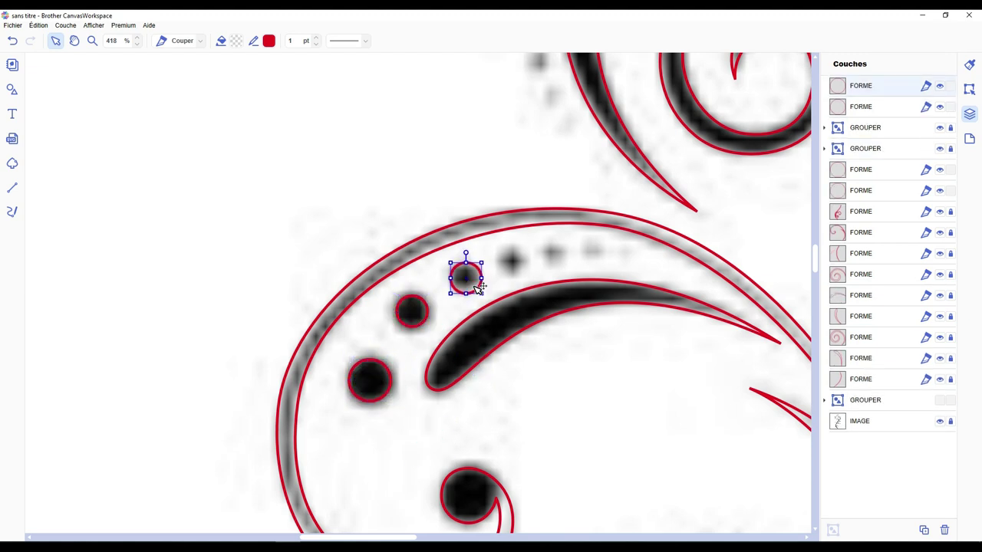
Duplicate the circle over the remaining four dots inside the upper-left curl, making each copy smaller.
key("ctrl+v")
left_click_drag(526, 338, 512, 261)
key("ctrl+v")
left_click_drag(587, 329, 563, 264)
key("ctrl+d")
left_click_drag(614, 316, 597, 258)
key("ctrl+d")
key("ctrl+z")
left_click(594, 256)
key("ctrl+d")
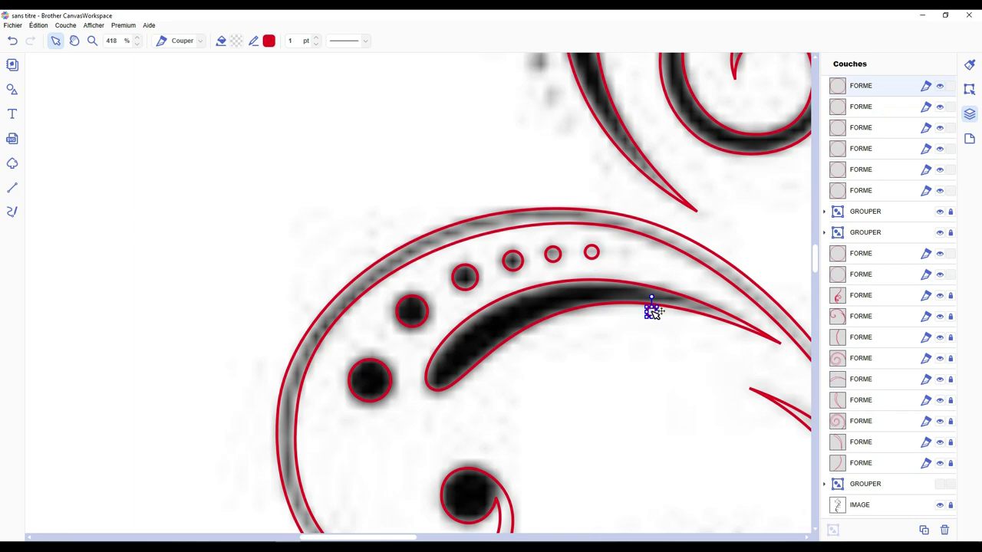
left_click_drag(651, 310, 624, 254)
left_click(573, 258)
Group the circles of the dot row inside the upper-left curl and lock the group.
scroll(418, 329, "down", 5)
left_click(473, 282)
left_click_drag(515, 256, 390, 328)
key("ctrl+g")
left_click(951, 86)
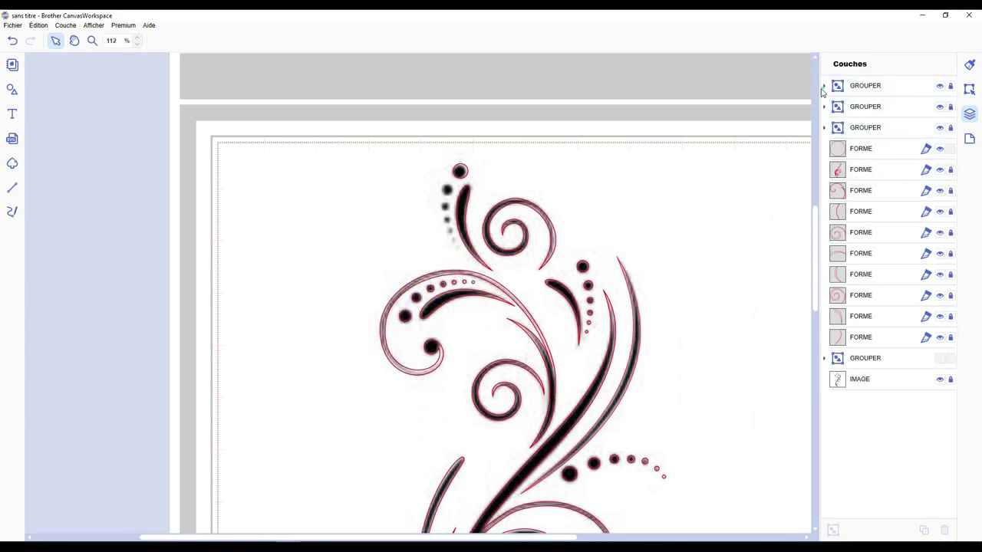
Fit the circle to the topmost row's largest dot and add shrinking copies over its next three dots.
scroll(417, 155, "up", 6)
left_click(561, 207)
key("ctrl+v")
left_click_drag(623, 269, 519, 270)
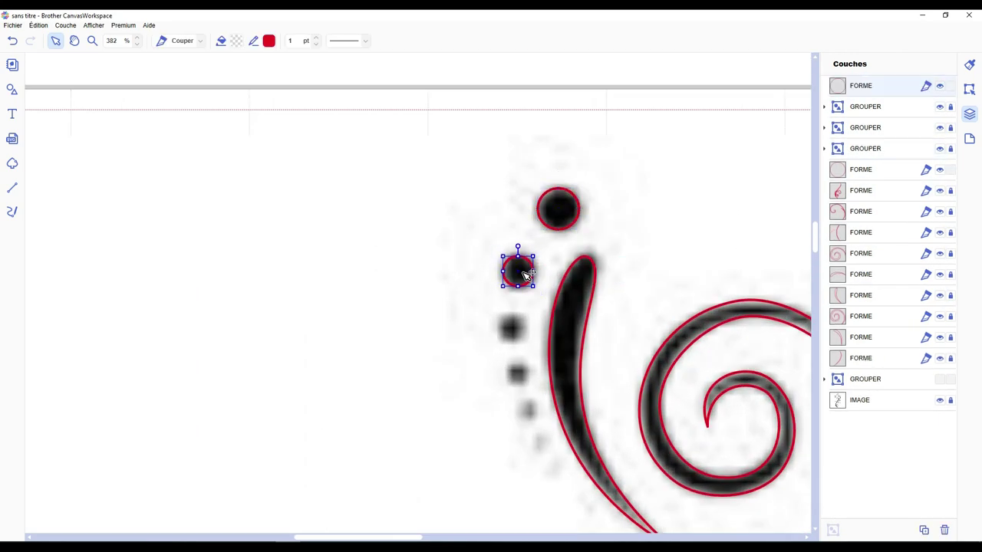
key("ctrl+v")
left_click_drag(555, 323, 513, 329)
scroll(514, 329, "down", 2)
key("ctrl+v")
left_click_drag(568, 311, 519, 300)
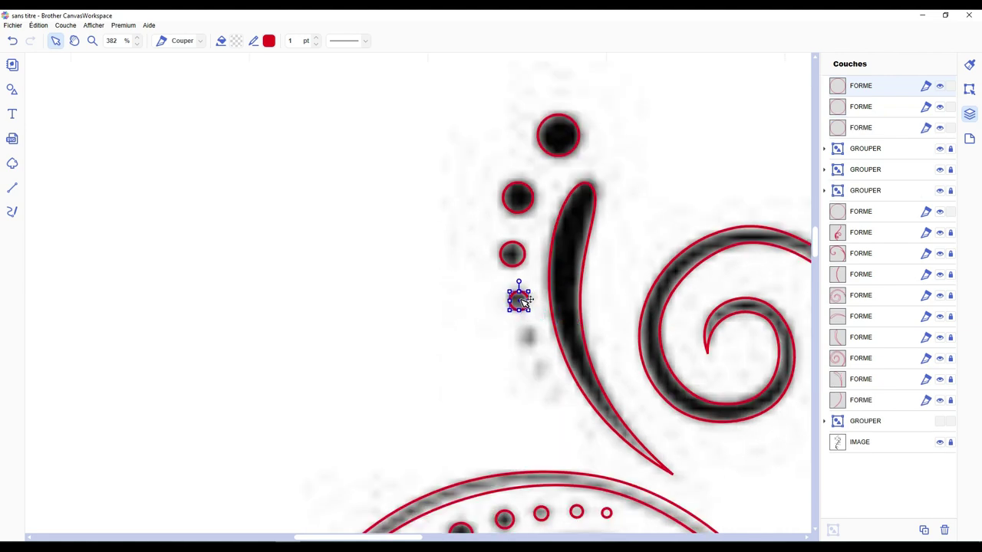
Duplicate the circle over the last three dots of the topmost row, shrinking each copy to fit.
key("ctrl+v")
left_click_drag(578, 358, 529, 337)
key("ctrl+v")
scroll(537, 338, "down", 2)
left_click_drag(586, 318, 541, 294)
key("ctrl+v")
left_click_drag(596, 349, 557, 325)
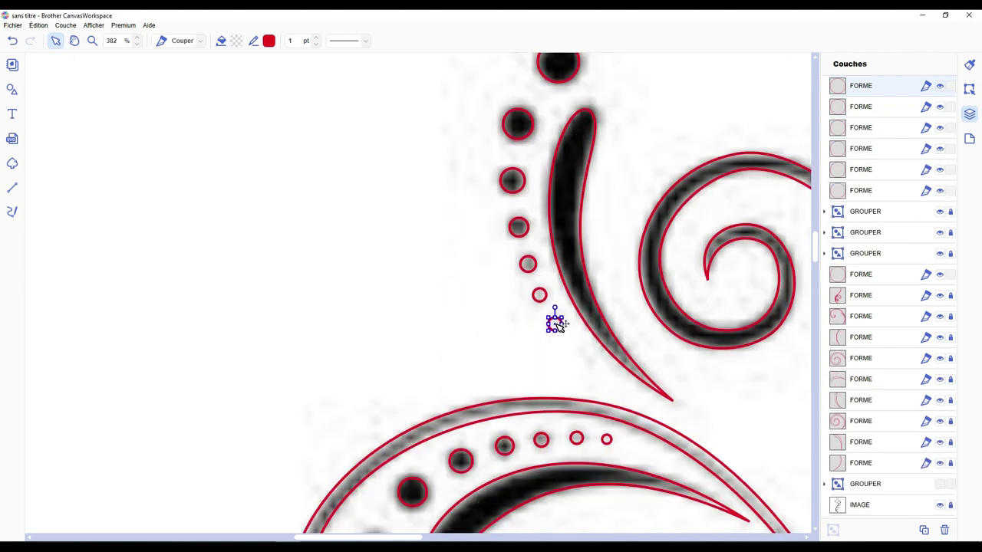
Group the circles of the topmost dot row and lock the group.
key("Escape")
scroll(509, 322, "down", 4)
key("ctrl+a")
key("ctrl+g")
key("ctrl+l")
left_click(654, 167)
Hide the background image to examine the red traced outlines on their own.
scroll(657, 171, "down", 6)
left_click(938, 379)
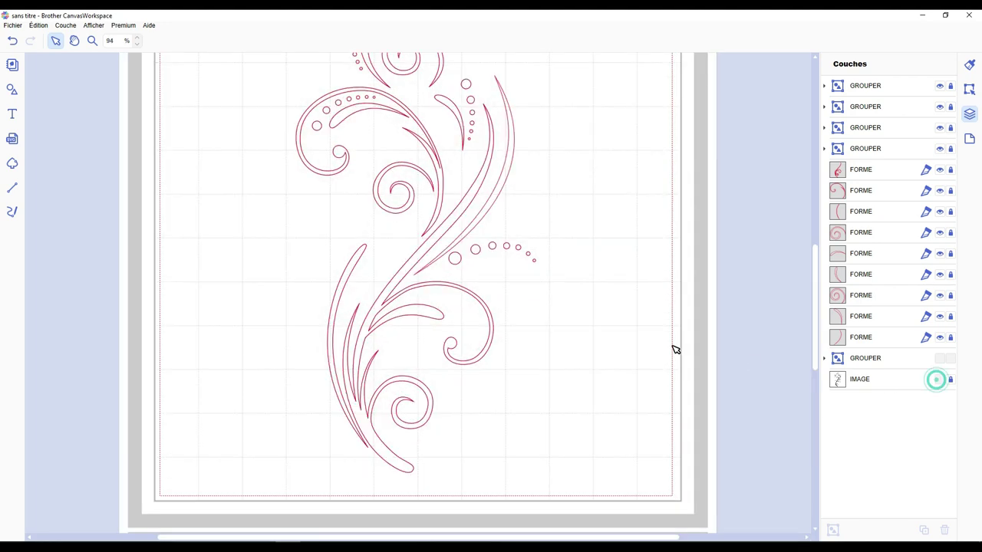
scroll(729, 362, "down", 1)
left_click(938, 379)
Unlock the traced layers and group all the scroll's shapes and dot rows into one object.
left_click(951, 86)
left_click(951, 107)
left_click(950, 127)
left_click(950, 148)
left_click(951, 169)
left_click(950, 190)
left_click(950, 212)
key("ctrl+a")
left_click_drag(606, 63, 272, 532)
right_click(303, 302)
left_click(348, 375)
left_click(651, 283)
Hide the background image, reposition the scroll, and duplicate it alongside with the copy flipped vertically and horizontally.
left_click(939, 379)
left_click_drag(426, 280, 504, 276)
key("ctrl+d")
left_click(969, 89)
left_click(913, 237)
left_click(895, 237)
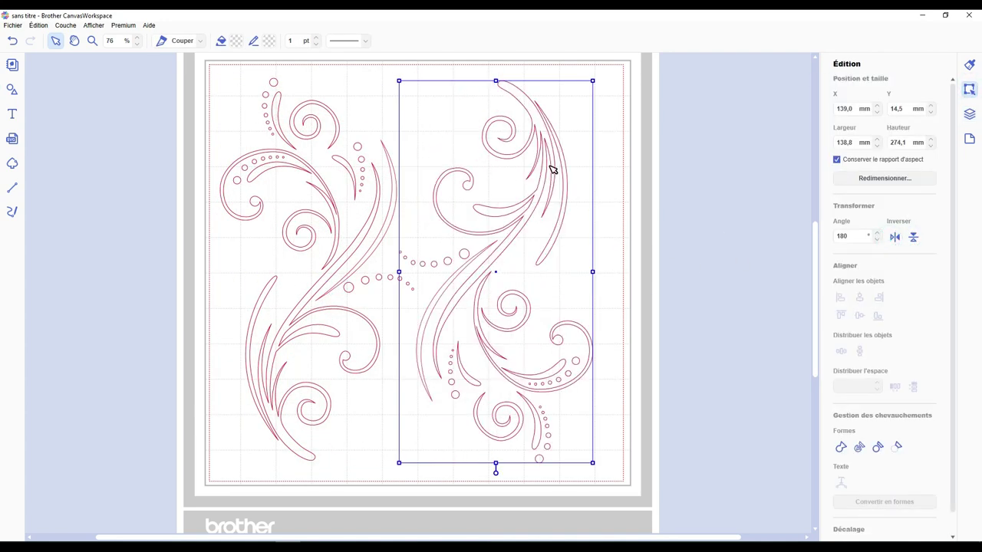
Give the flipped scroll copy a black outline and a black fill.
left_click(268, 41)
left_click(351, 320)
left_click(565, 347)
left_click(236, 41)
left_click(352, 320)
left_click(564, 348)
Set the original scroll's outline colour to black, leaving it unfilled.
left_click(349, 168)
left_click(268, 41)
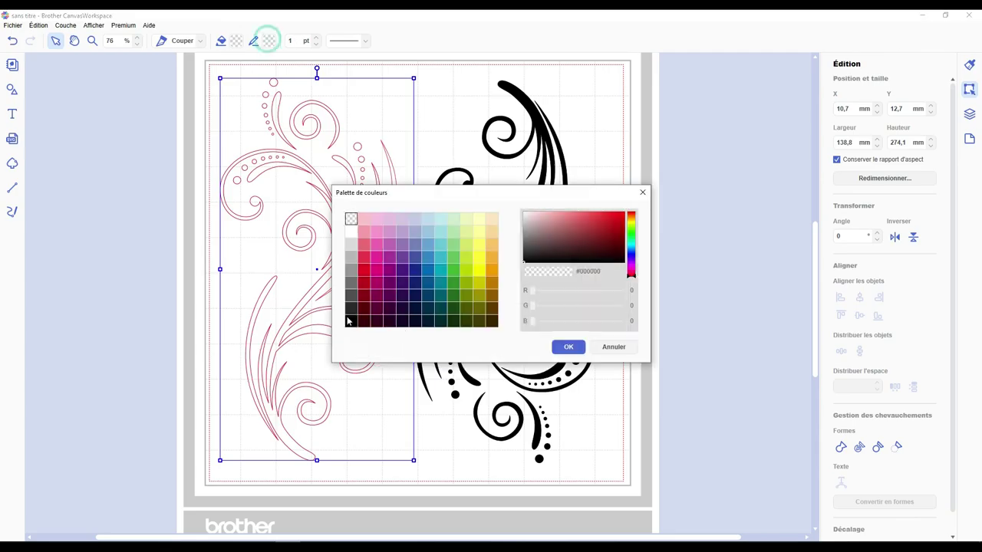
left_click(569, 347)
key("ctrl+a")
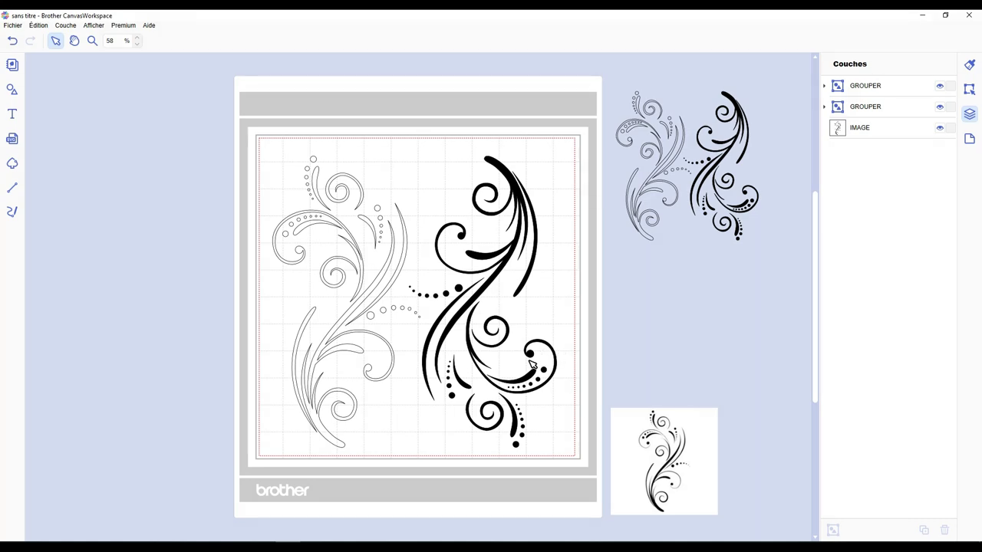
Delete the reference scroll image lying outside the mat.
scroll(548, 379, "up", 5)
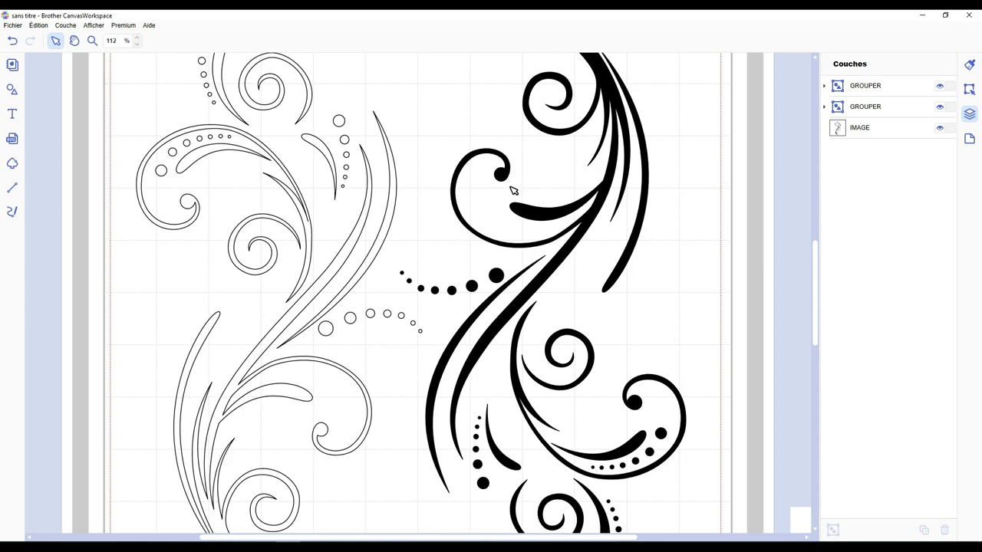
scroll(520, 186, "down", 2)
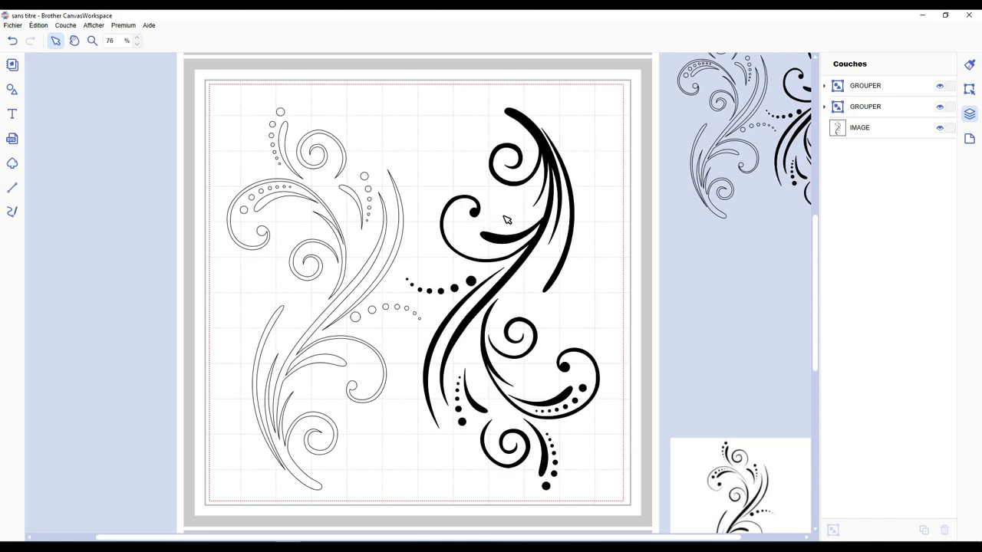
scroll(504, 275, "down", 2)
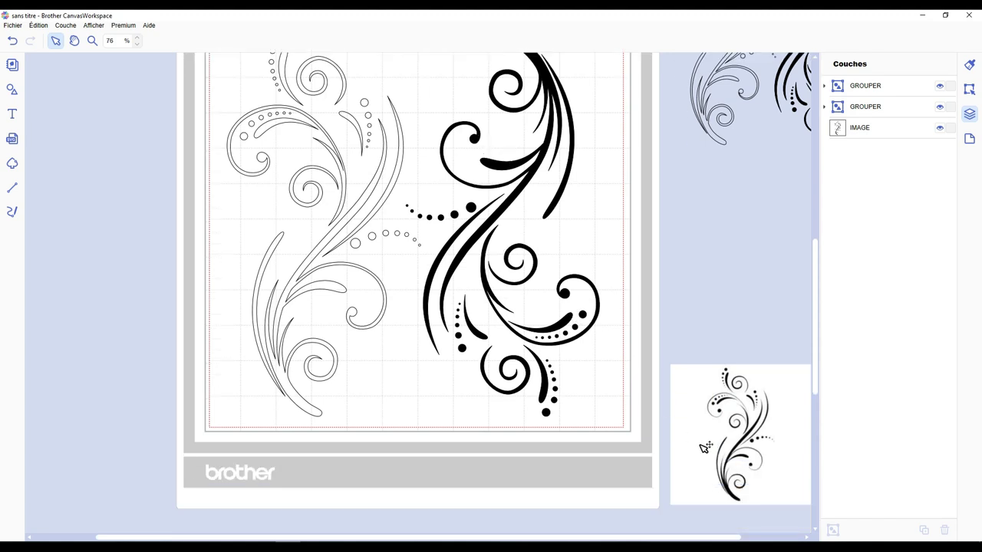
mouse_move(723, 432)
left_mouse_down()
mouse_move(706, 422)
mouse_move(719, 429)
mouse_move(712, 435)
left_mouse_up()
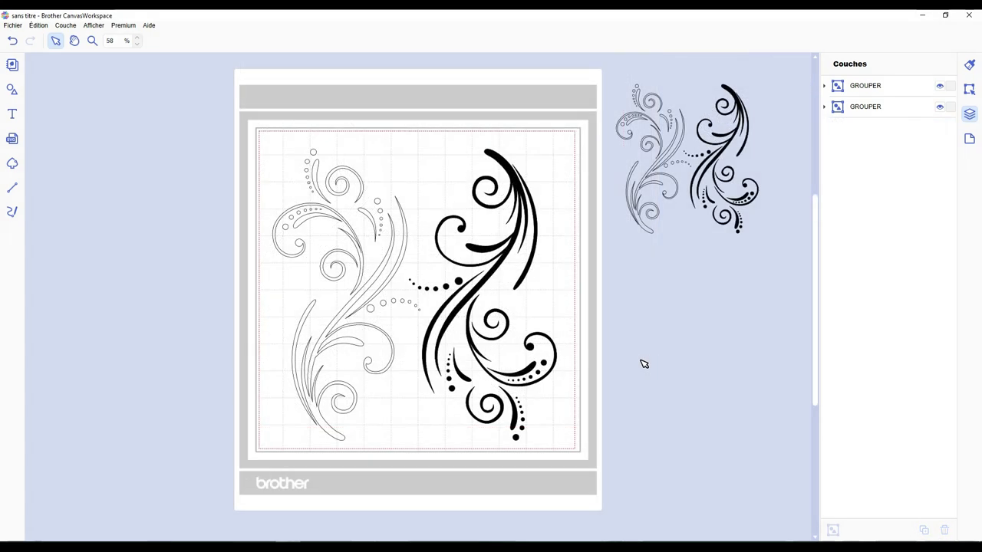
scroll(627, 352, "up", 2)
scroll(629, 356, "down", 1)
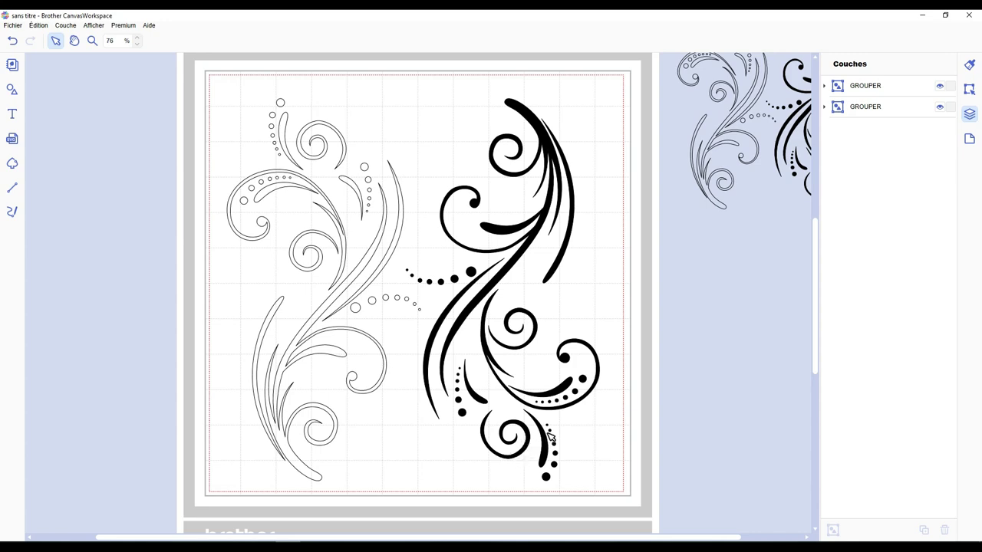
scroll(551, 435, "up", 3)
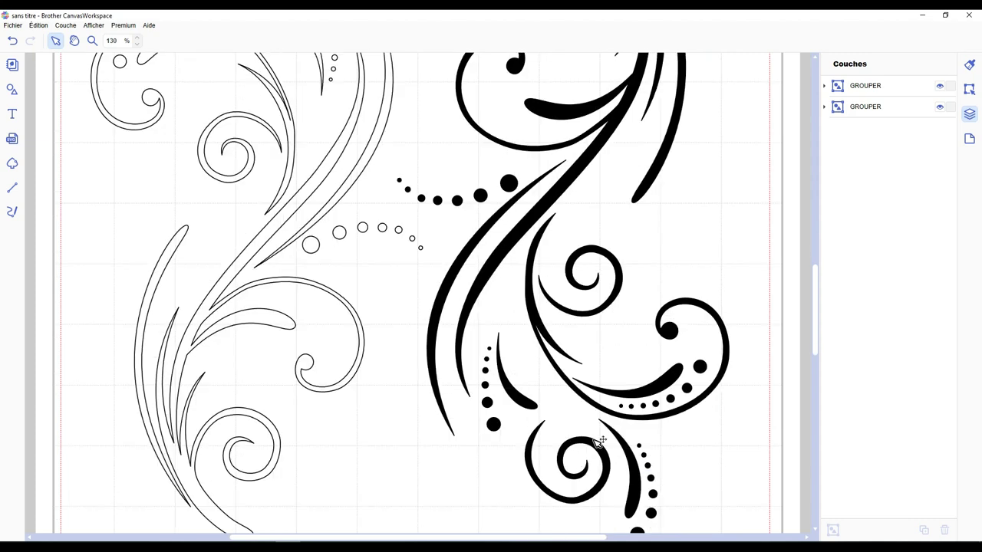
scroll(597, 444, "down", 3)
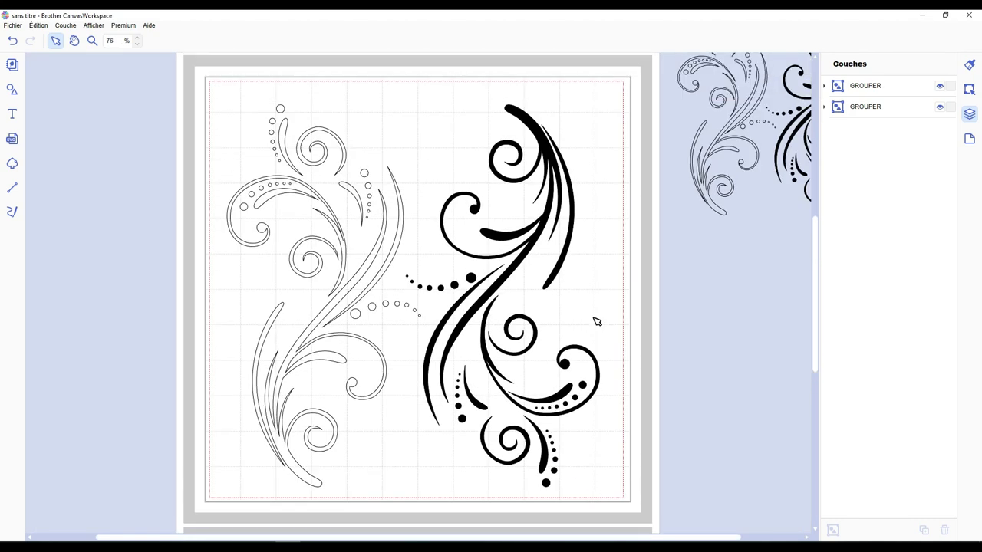
Enlarge the off-mat group of both scrolls to nearly the size of the main one and place it beside the mat.
scroll(596, 322, "down", 1)
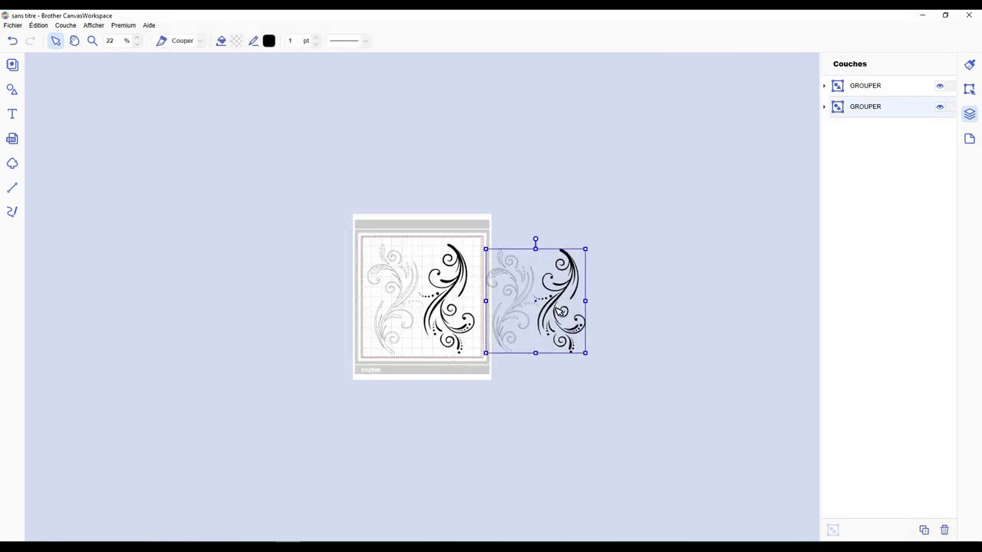
scroll(679, 303, "up", 3)
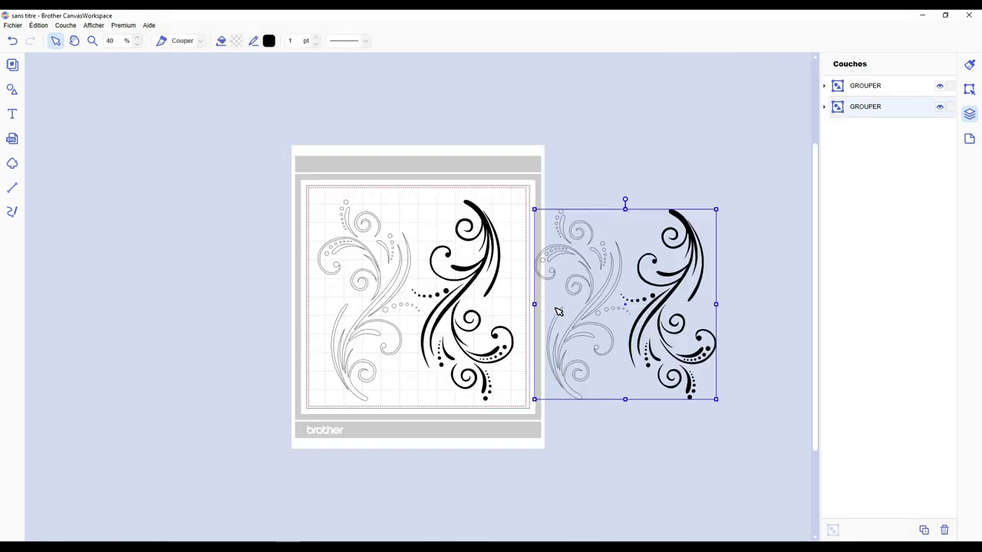
scroll(675, 307, "down", 2)
left_click_drag(680, 293, 694, 289)
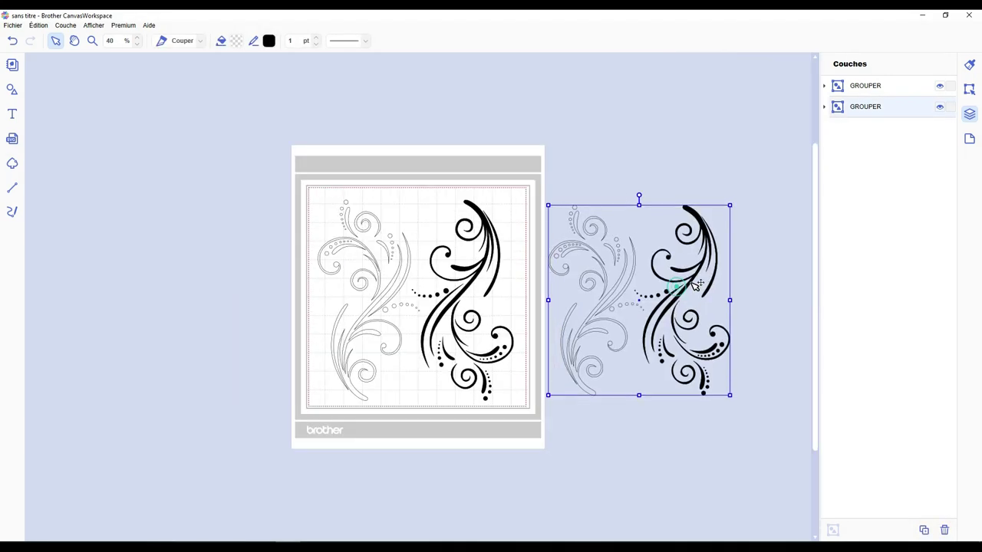
left_click(476, 292)
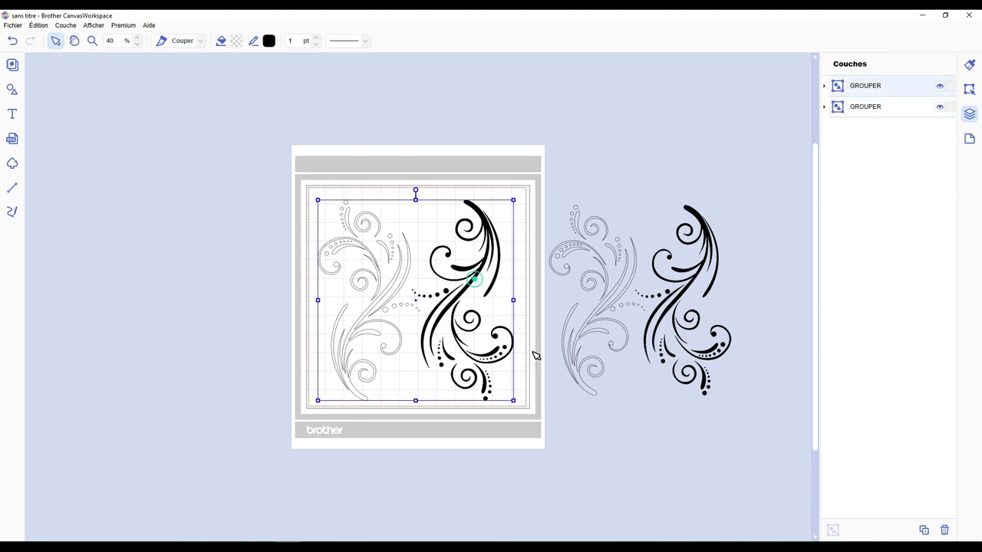
left_click(587, 427)
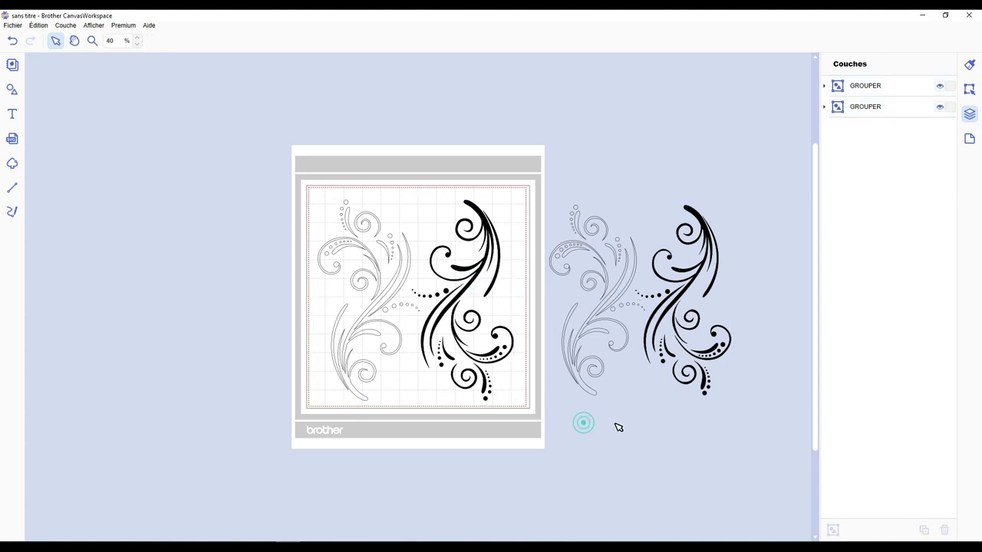
scroll(683, 452, "up", 2)
left_click_drag(548, 535, 629, 535)
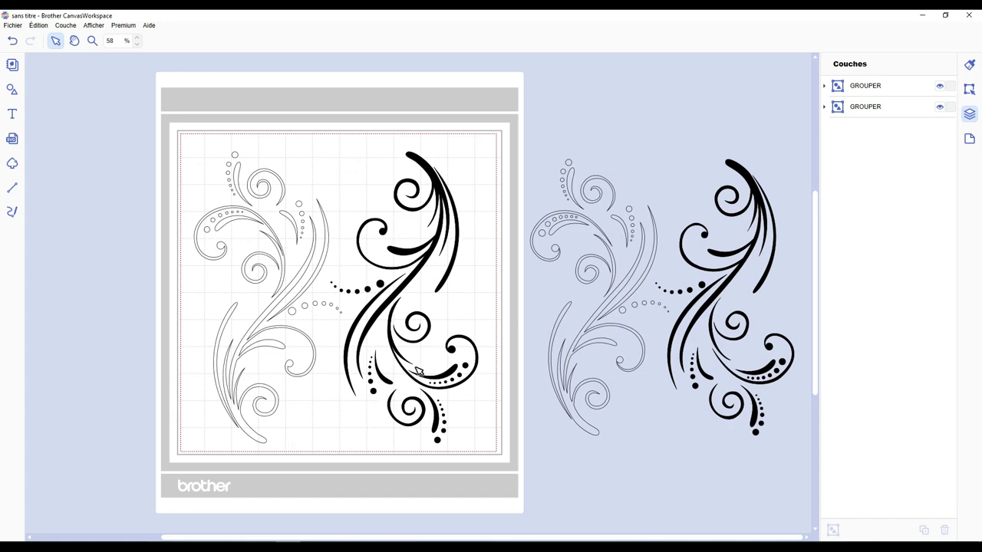
scroll(418, 371, "up", 3)
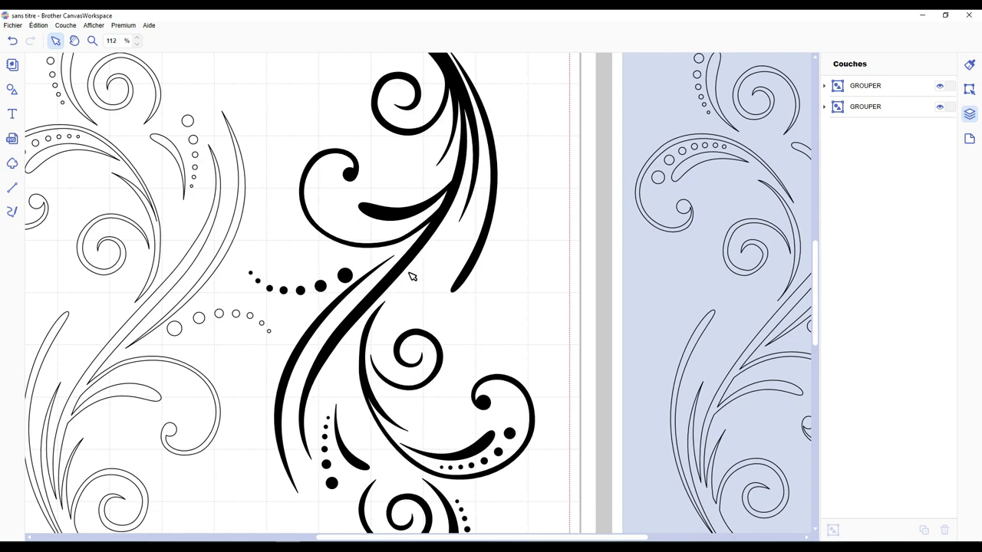
scroll(432, 284, "down", 2)
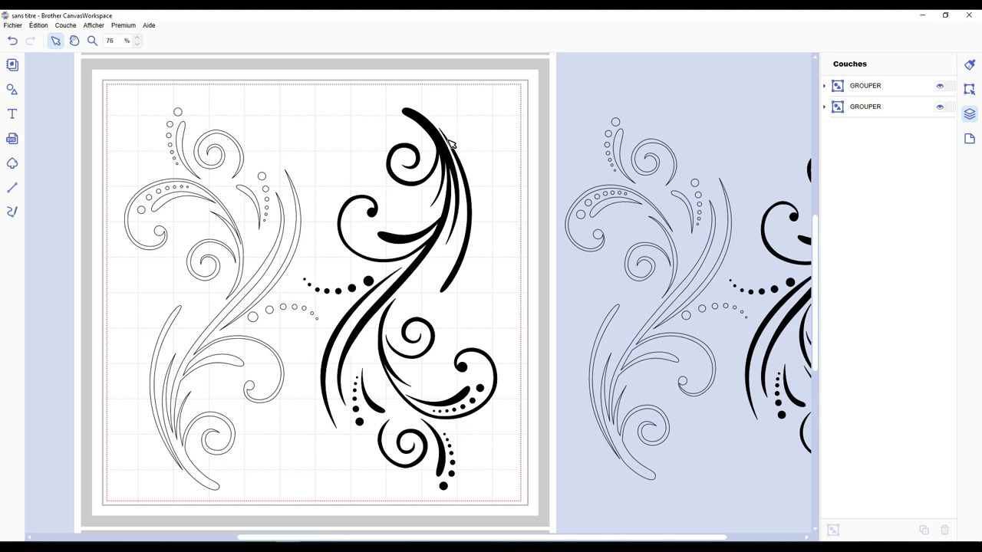
Draw a closed six-point straight-line shape around the upper half of the black scroll.
key("l")
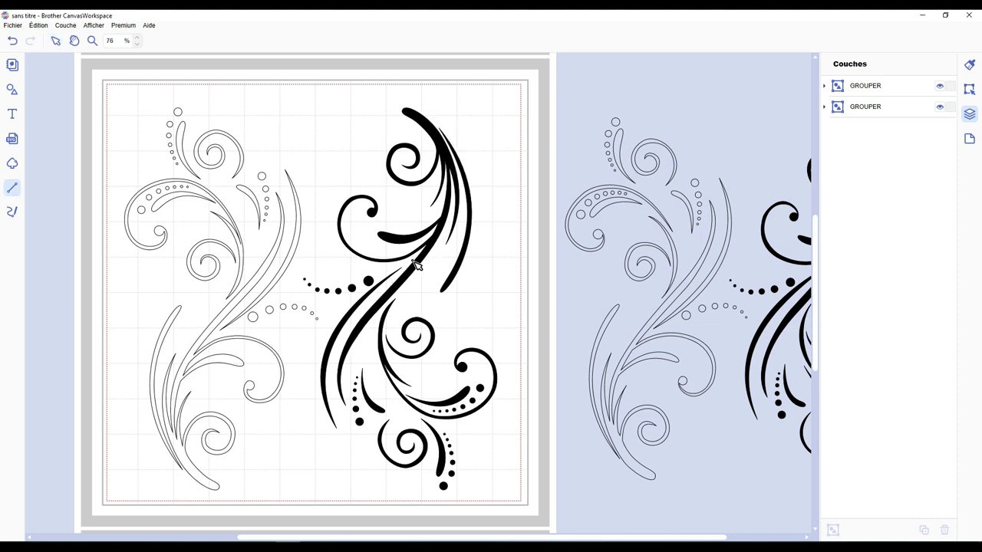
left_click(389, 266)
left_click(428, 261)
left_click(445, 313)
left_click(485, 103)
left_click(333, 115)
left_click(322, 258)
left_click(389, 265)
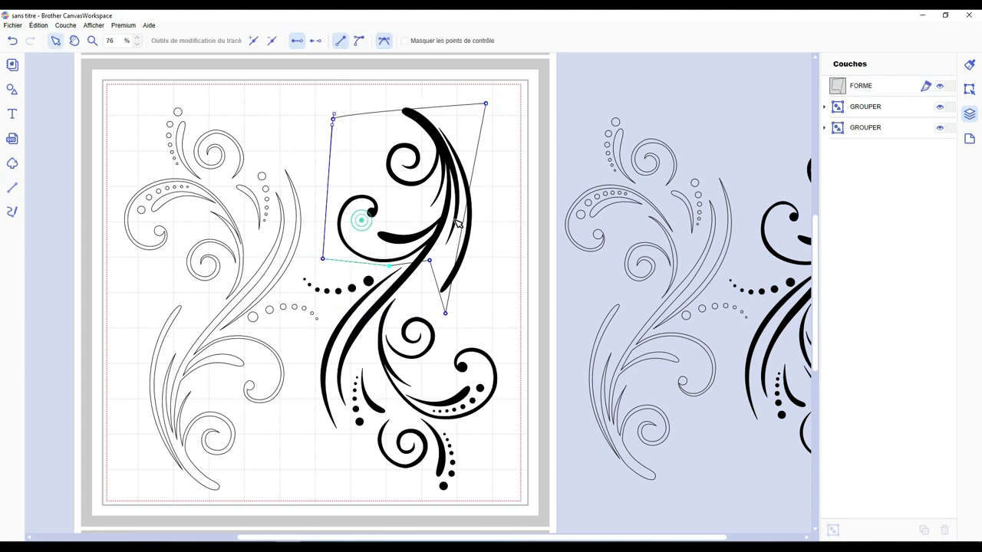
Stretch the shape's lower and upper-right corners outward with a curved upper edge, and delete the shape.
left_click_drag(490, 104, 516, 80)
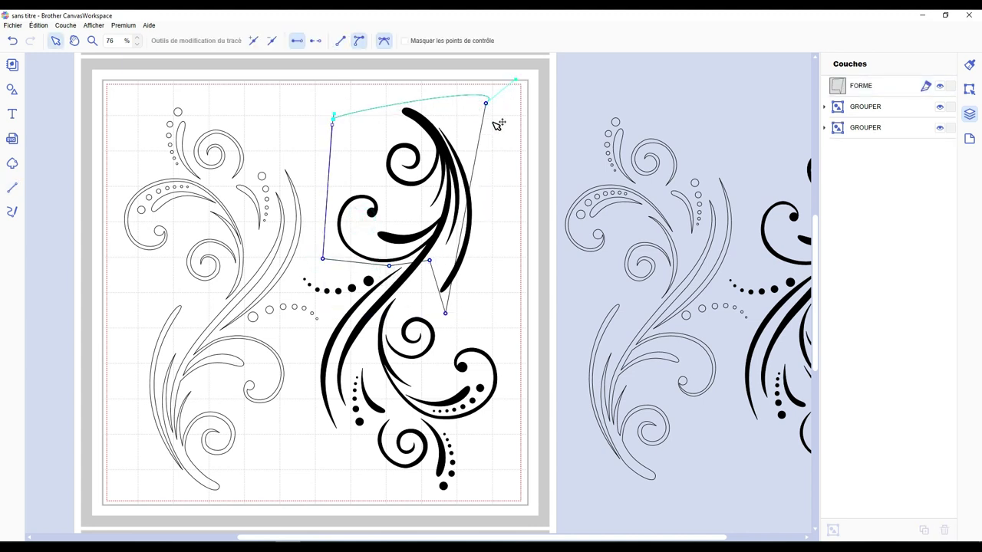
left_click_drag(446, 313, 446, 353)
left_click_drag(485, 103, 560, 84)
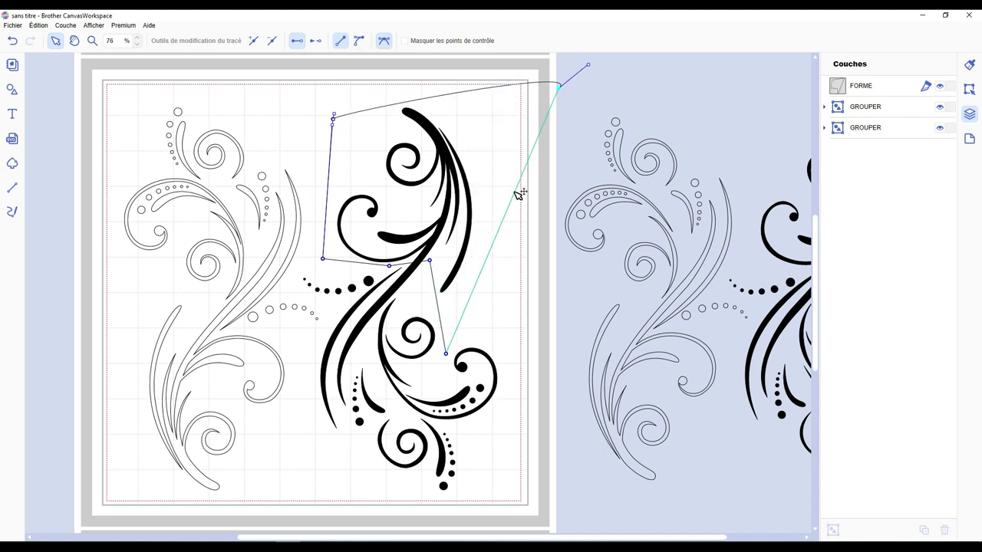
left_click(527, 229)
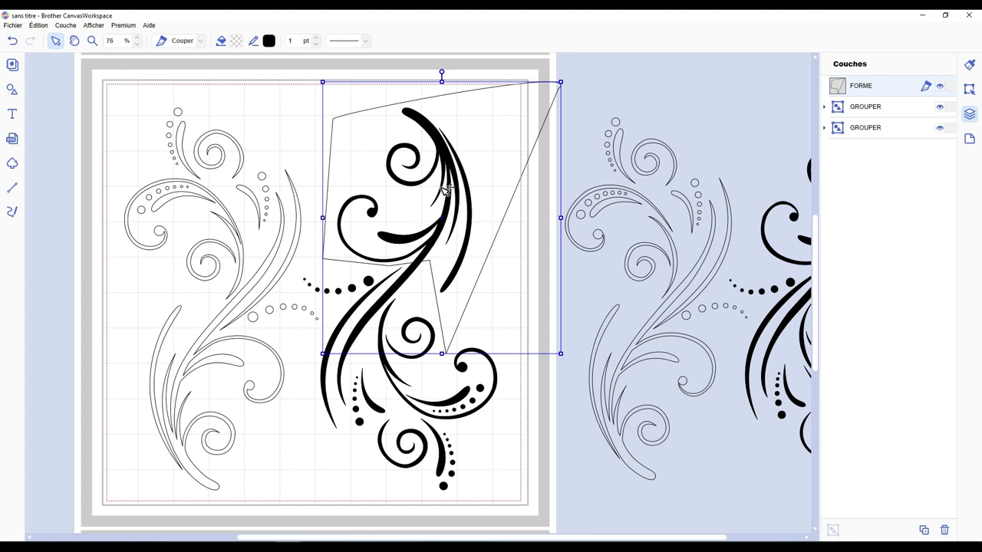
key("Delete")
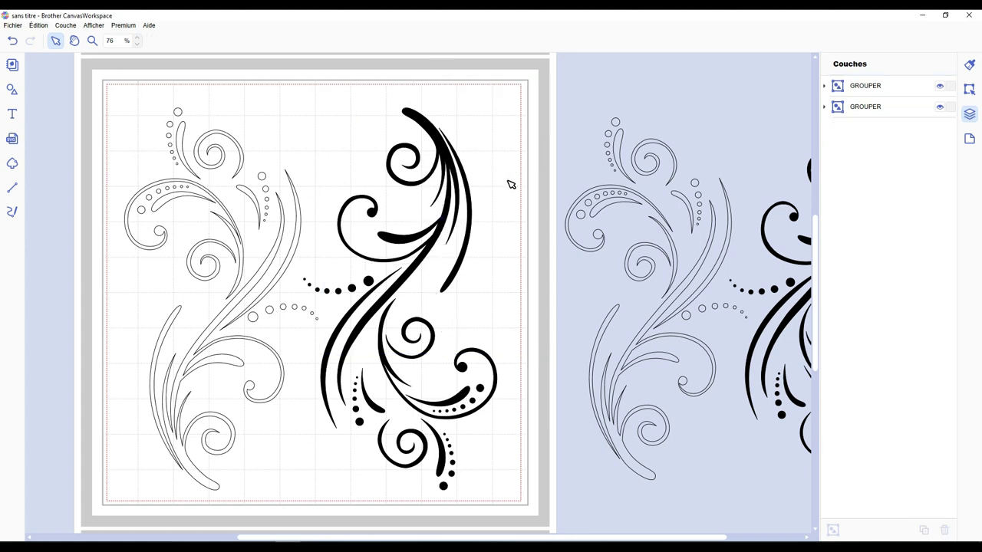
Check the line operation types Couper, Tracer and Perforer available for the scroll group on the mat, and deselect the group.
scroll(506, 181, "down", 3)
scroll(530, 291, "up", 2)
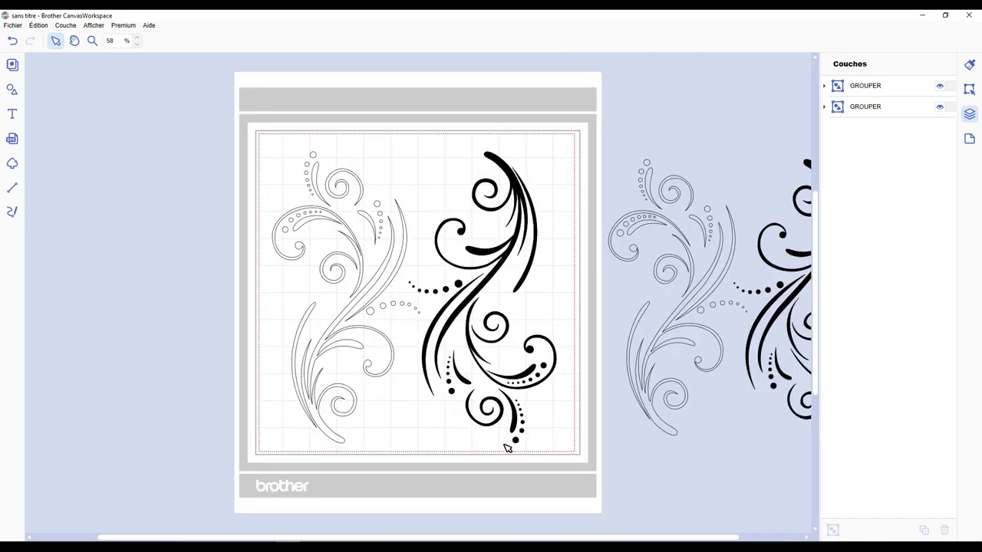
left_click_drag(460, 537, 480, 541)
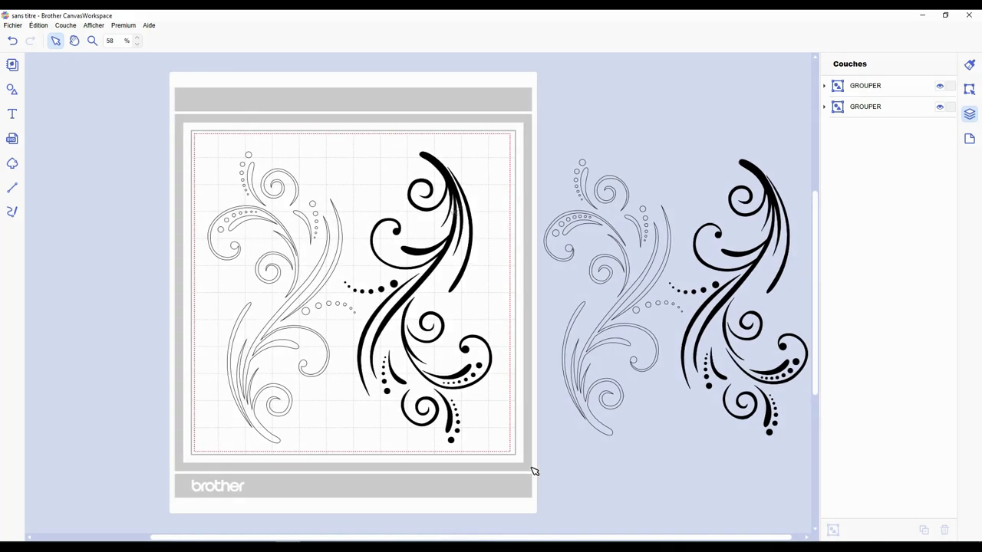
left_click(458, 190)
left_click(199, 41)
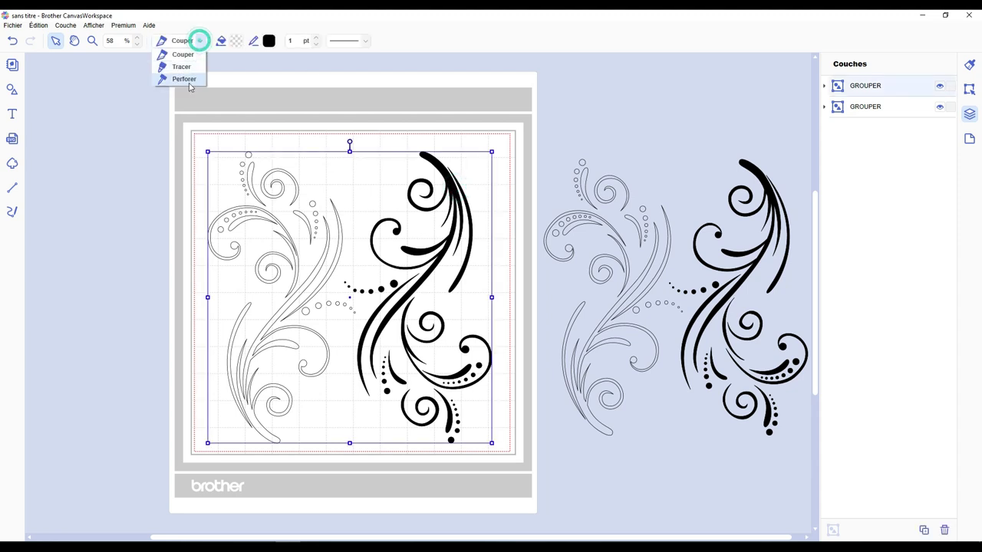
left_click(304, 95)
left_click(402, 108)
scroll(474, 144, "down", 1)
scroll(514, 169, "up", 1)
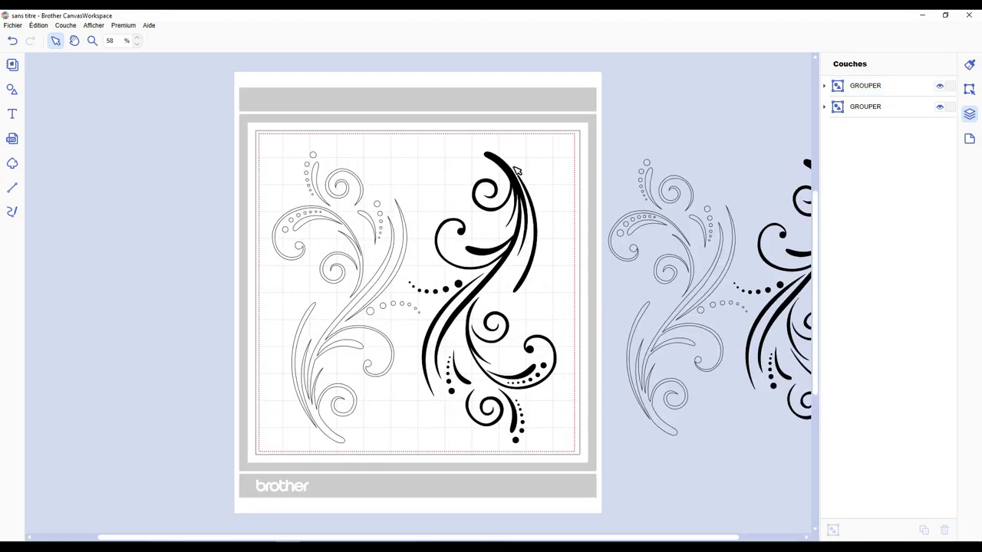
scroll(569, 194, "down", 2)
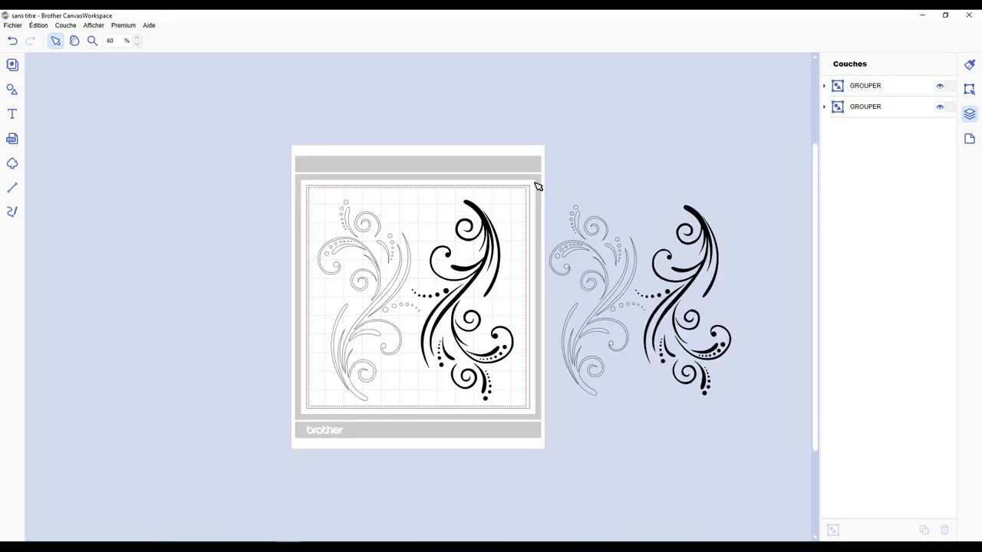
scroll(574, 240, "up", 2)
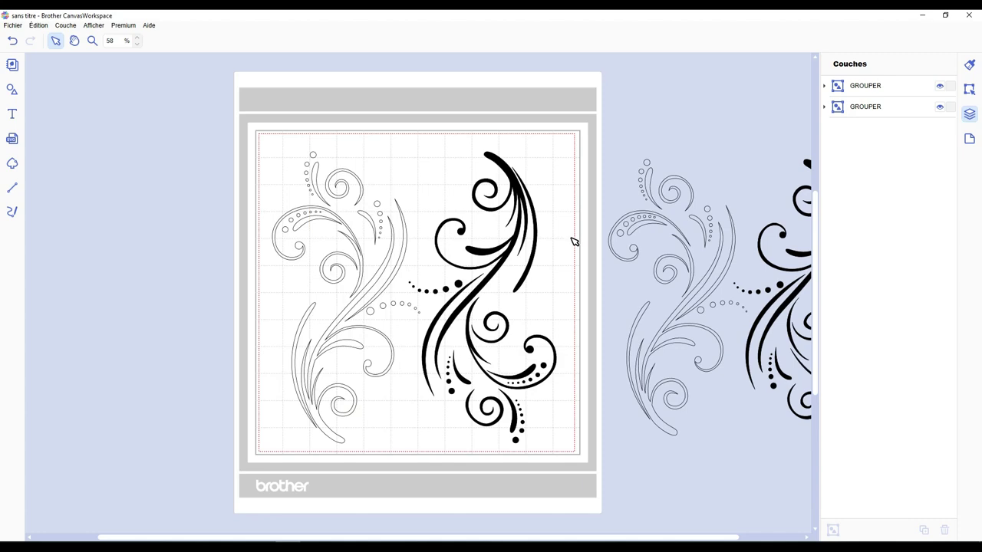
scroll(340, 169, "right", 2)
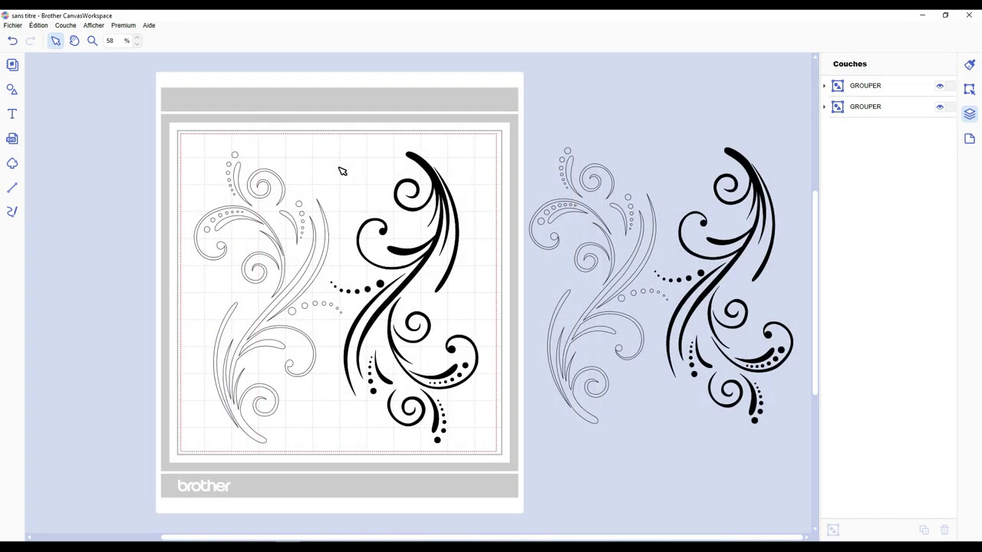